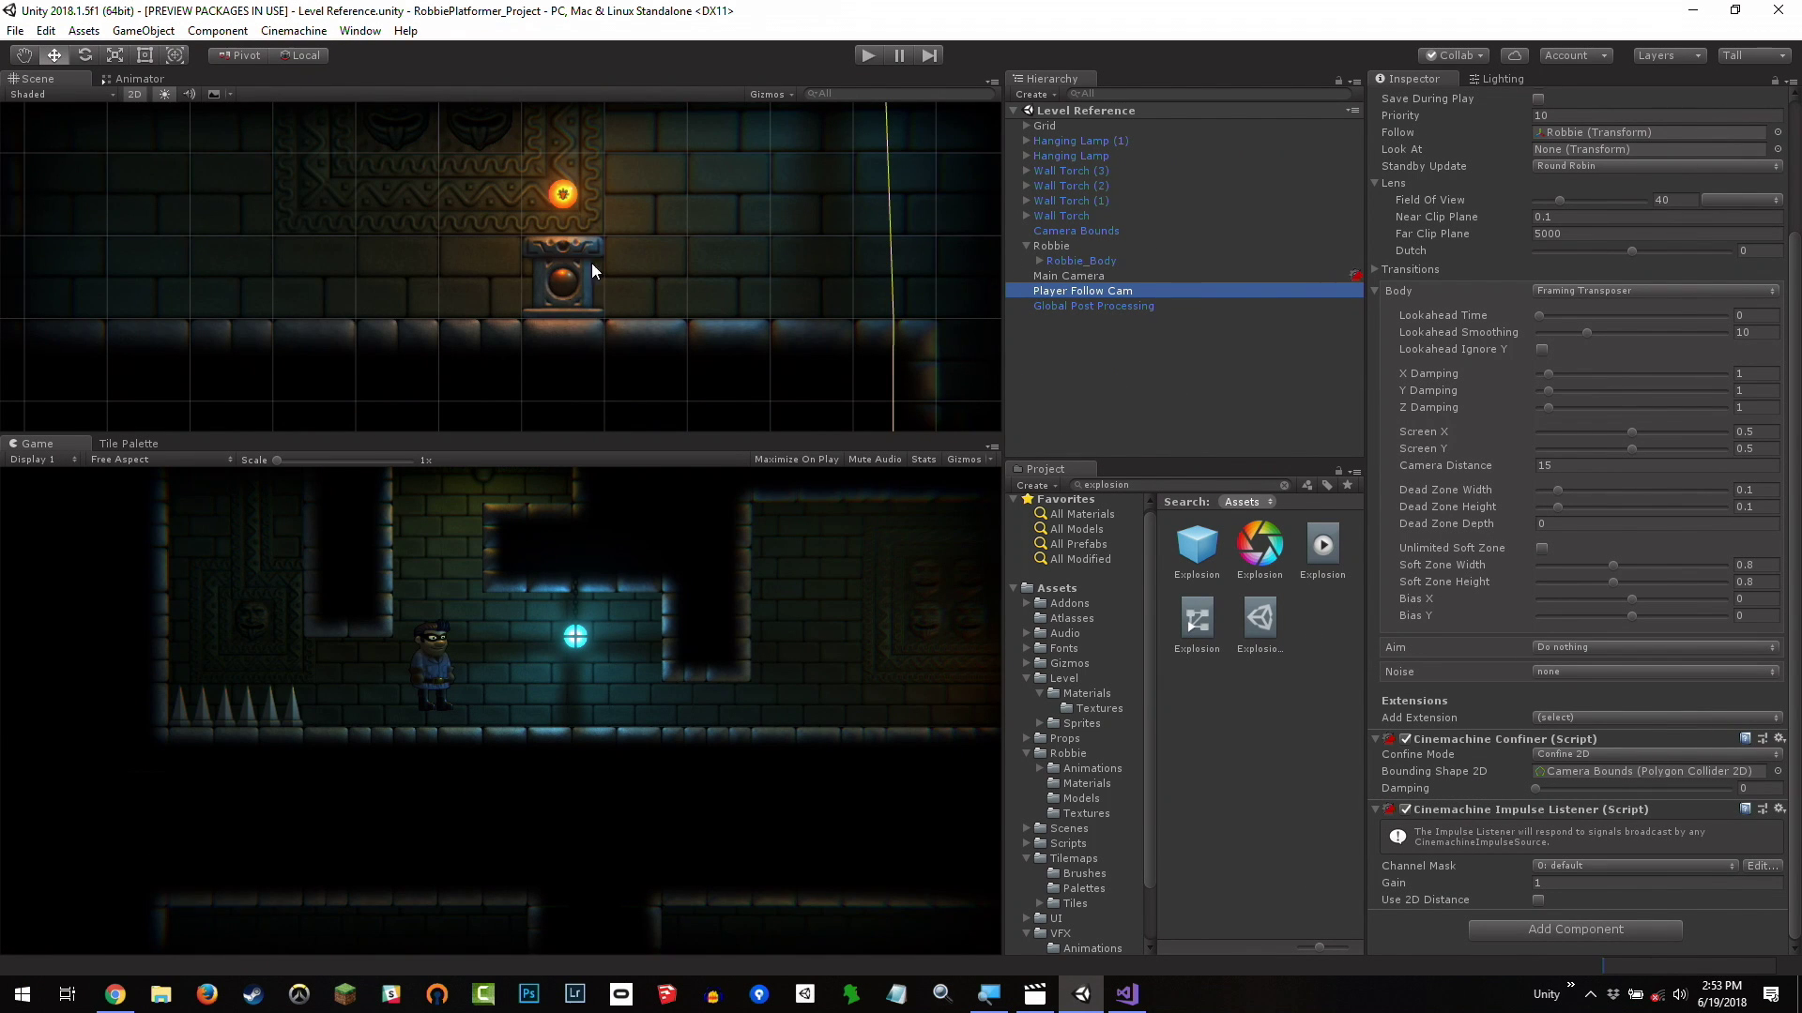
Select the Shrine in the Scene view, then its child Orb in the Hierarchy to inspect it.
click(560, 199)
scroll(1089, 356, down, 4)
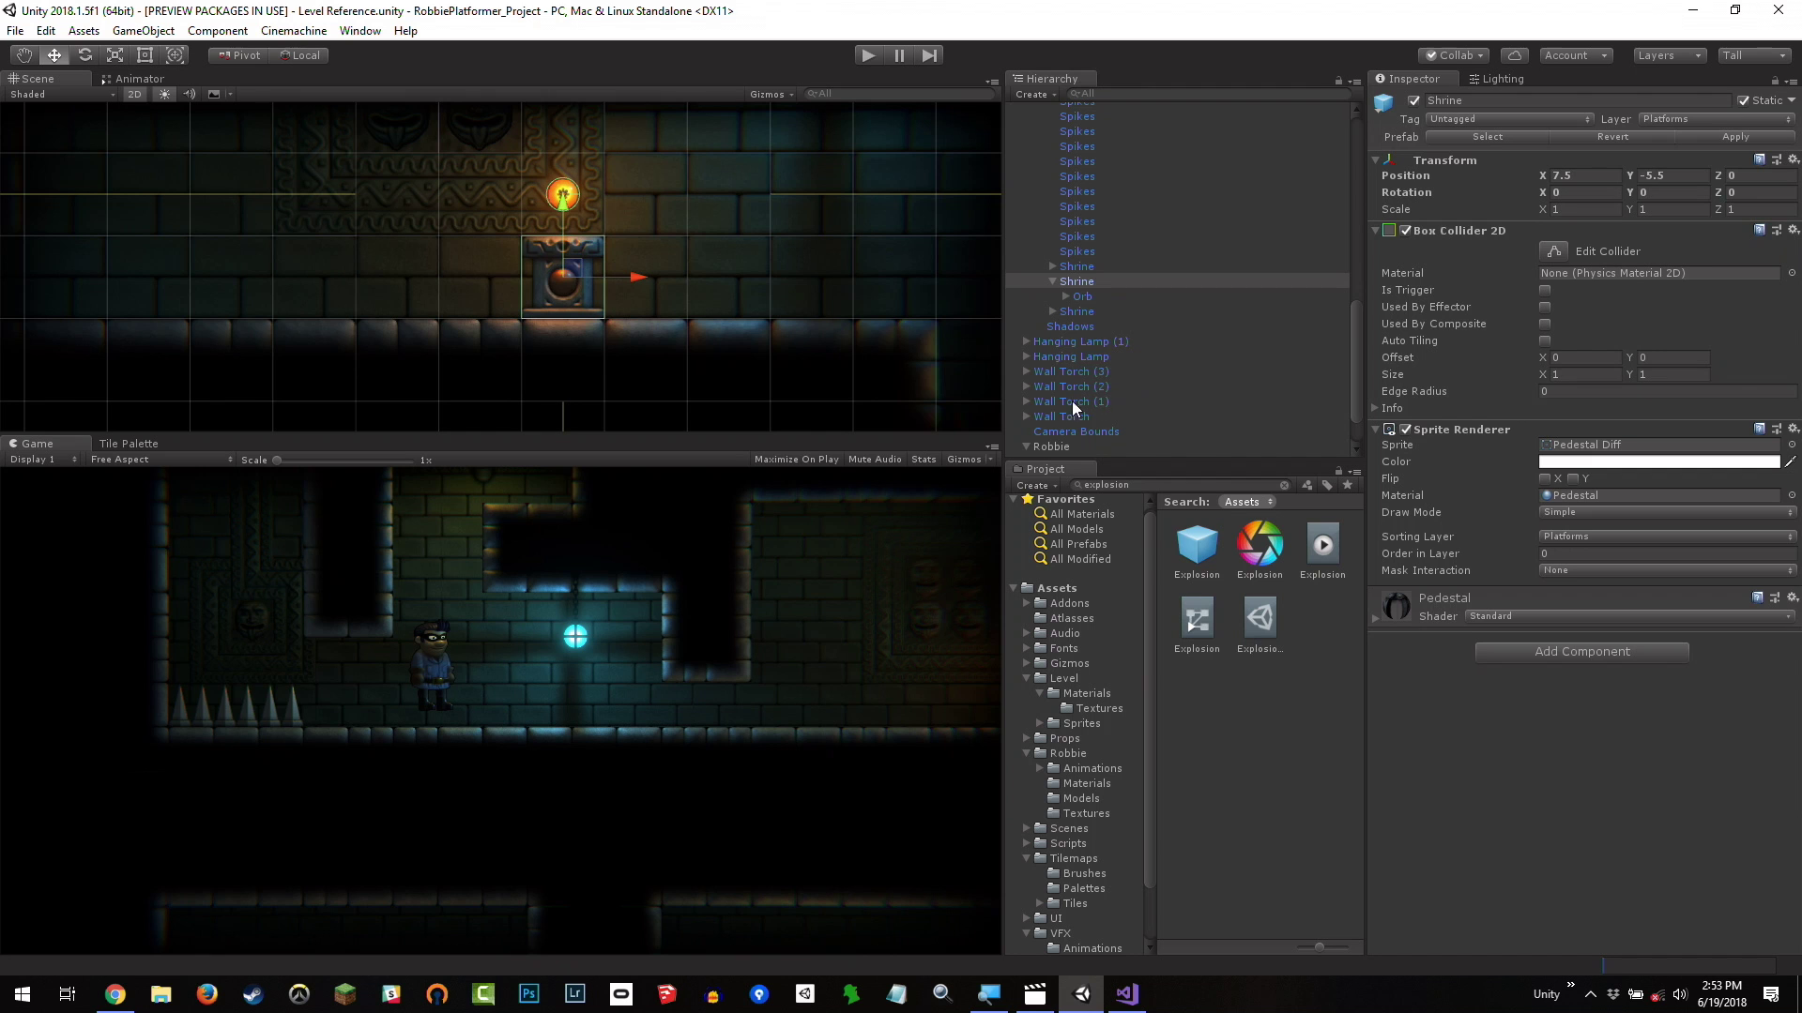
click(1082, 296)
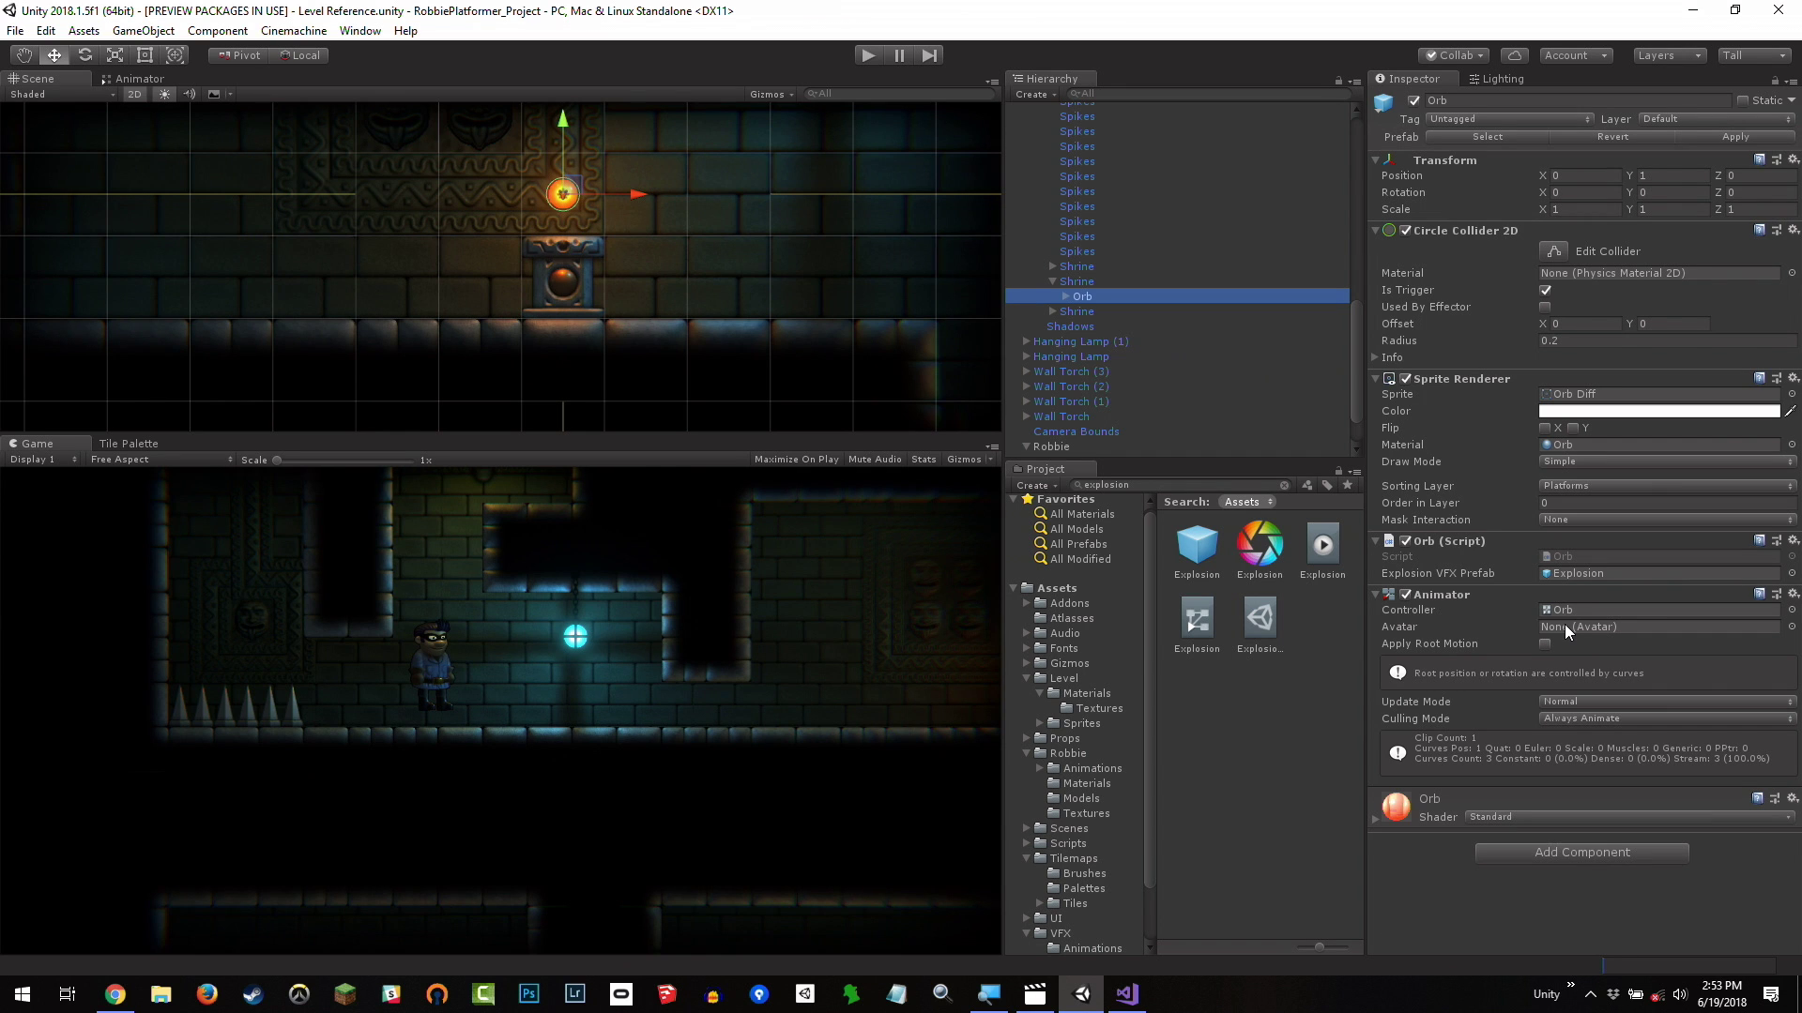
Add a Cinemachine Collision Impulse Source component to the Orb.
click(1619, 853)
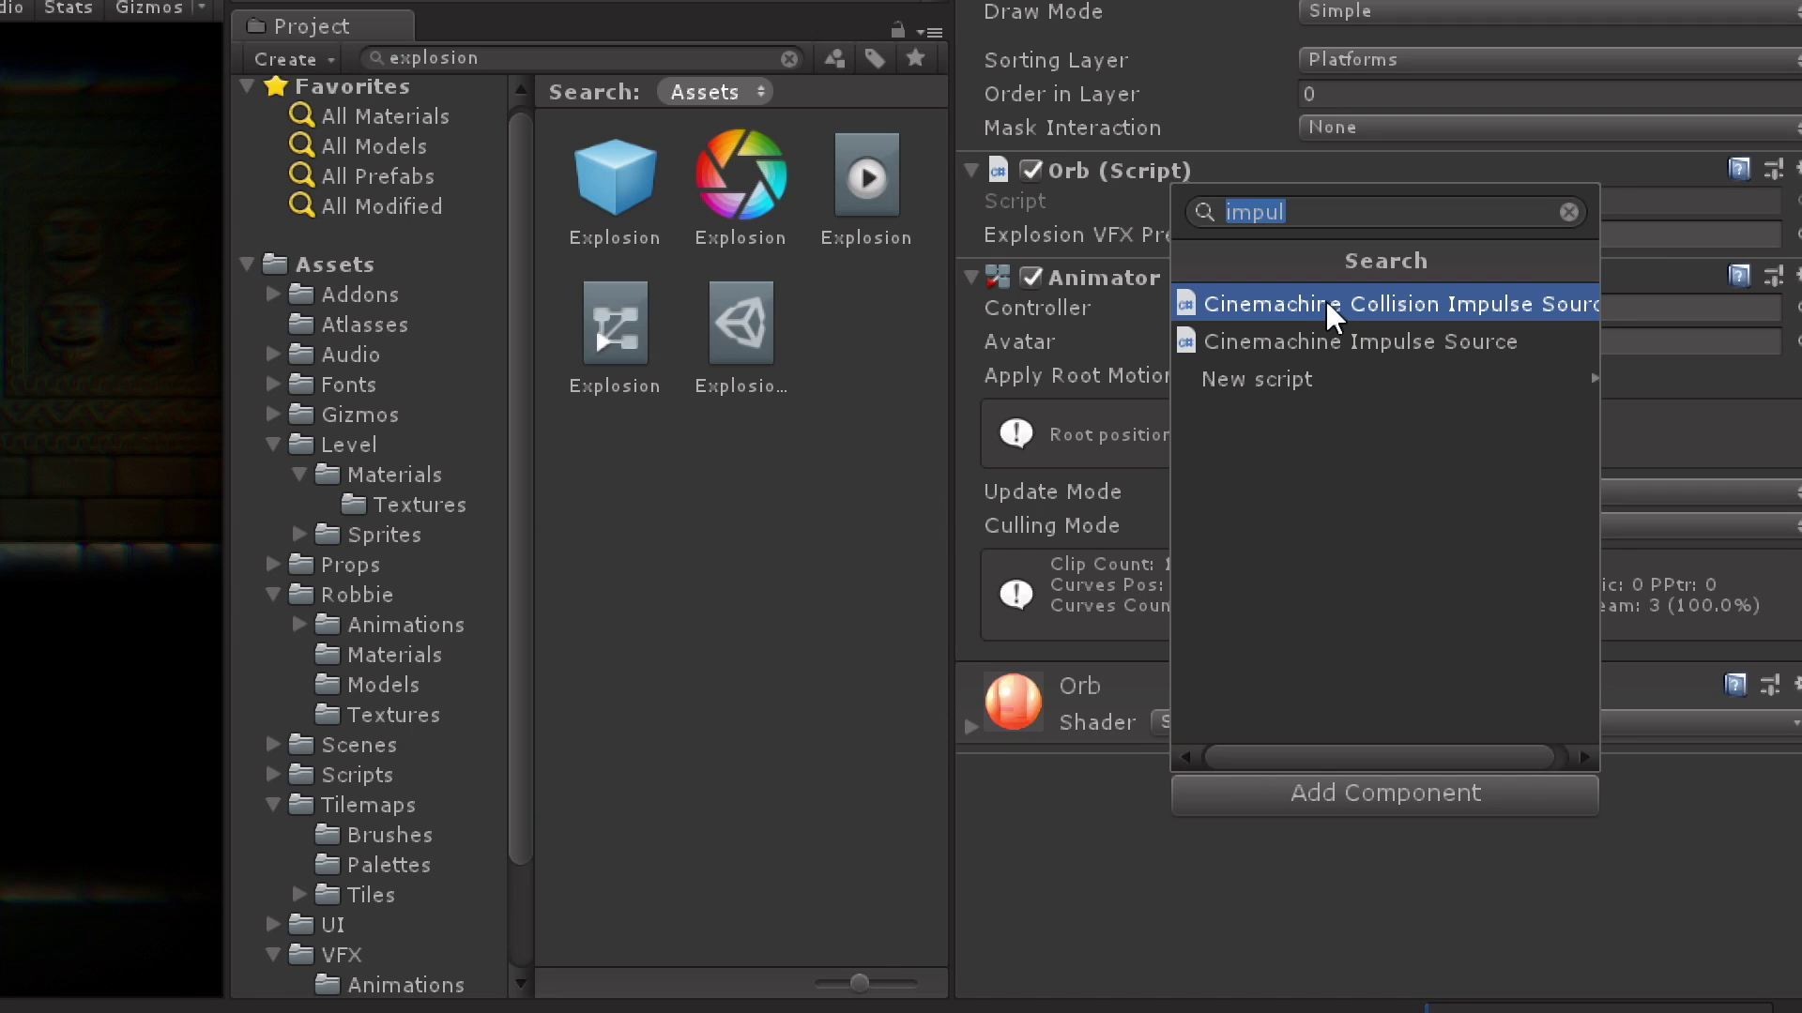
click(1330, 305)
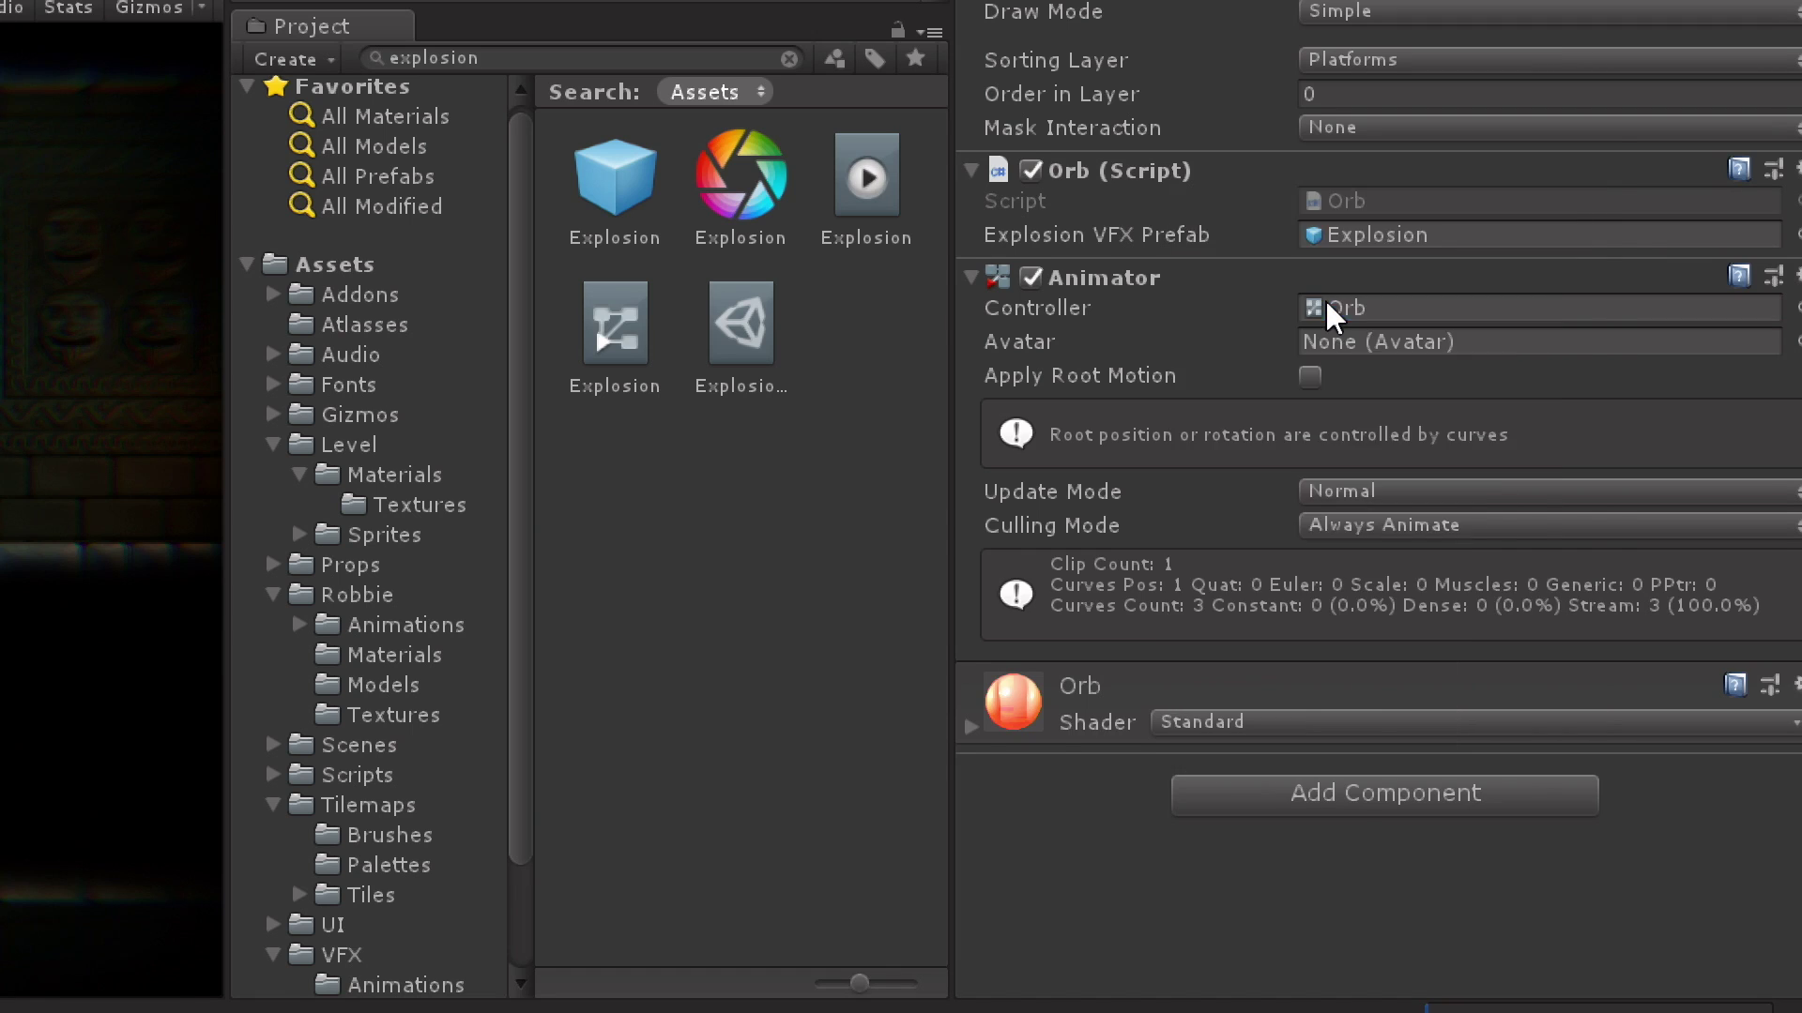
scroll(1624, 852, down, 2)
scroll(1602, 750, down, 3)
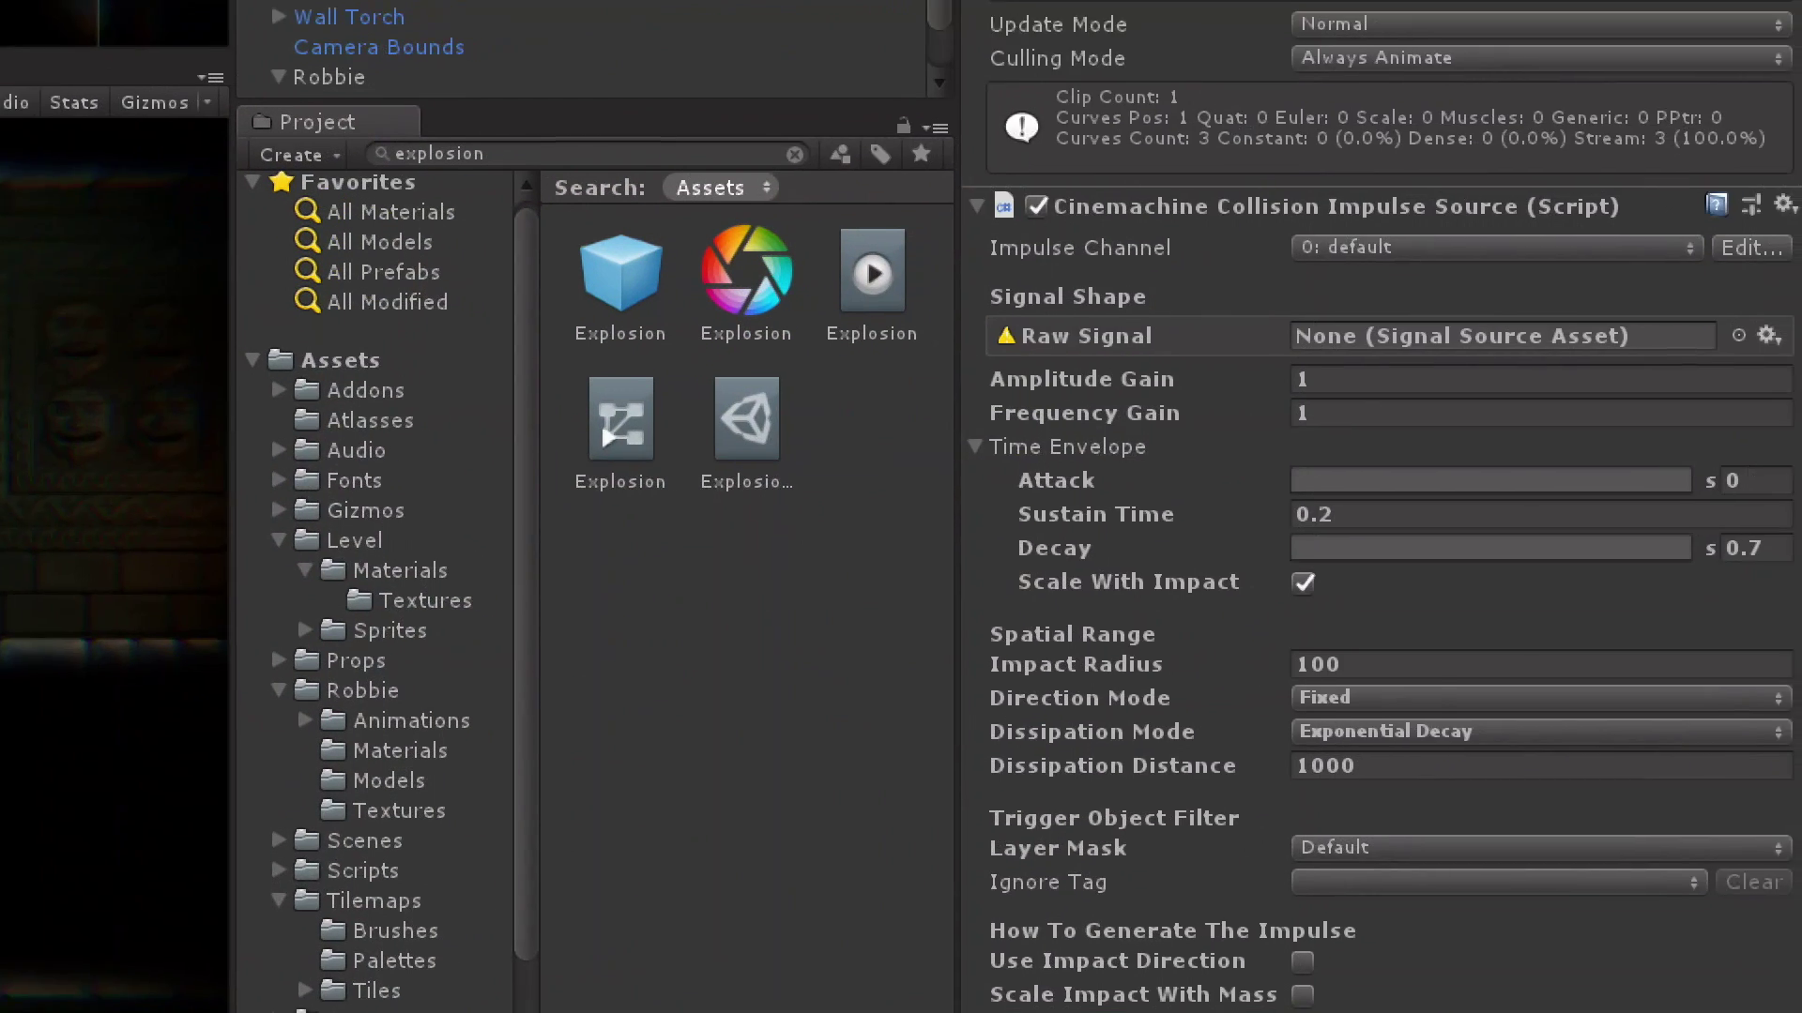
scroll(1792, 897, down, 1)
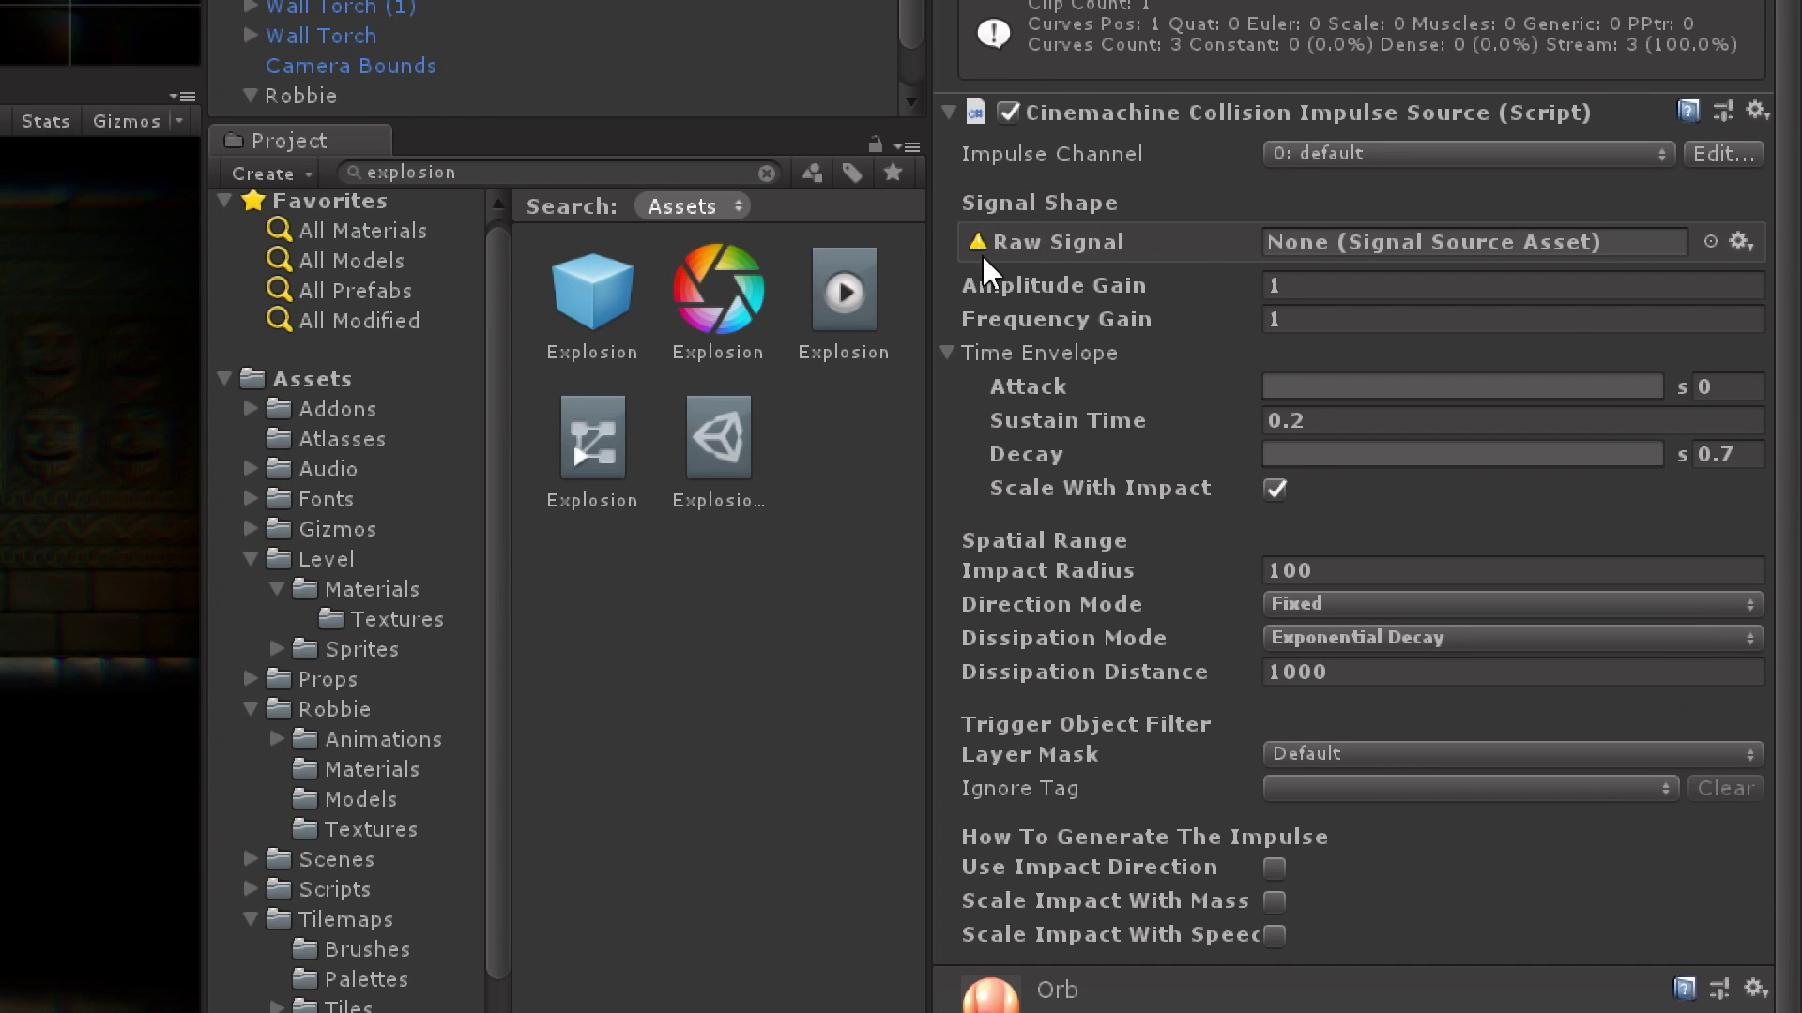
Assign Explosion Shake as the impulse source's Raw Signal and locate the asset in the Project.
click(1709, 242)
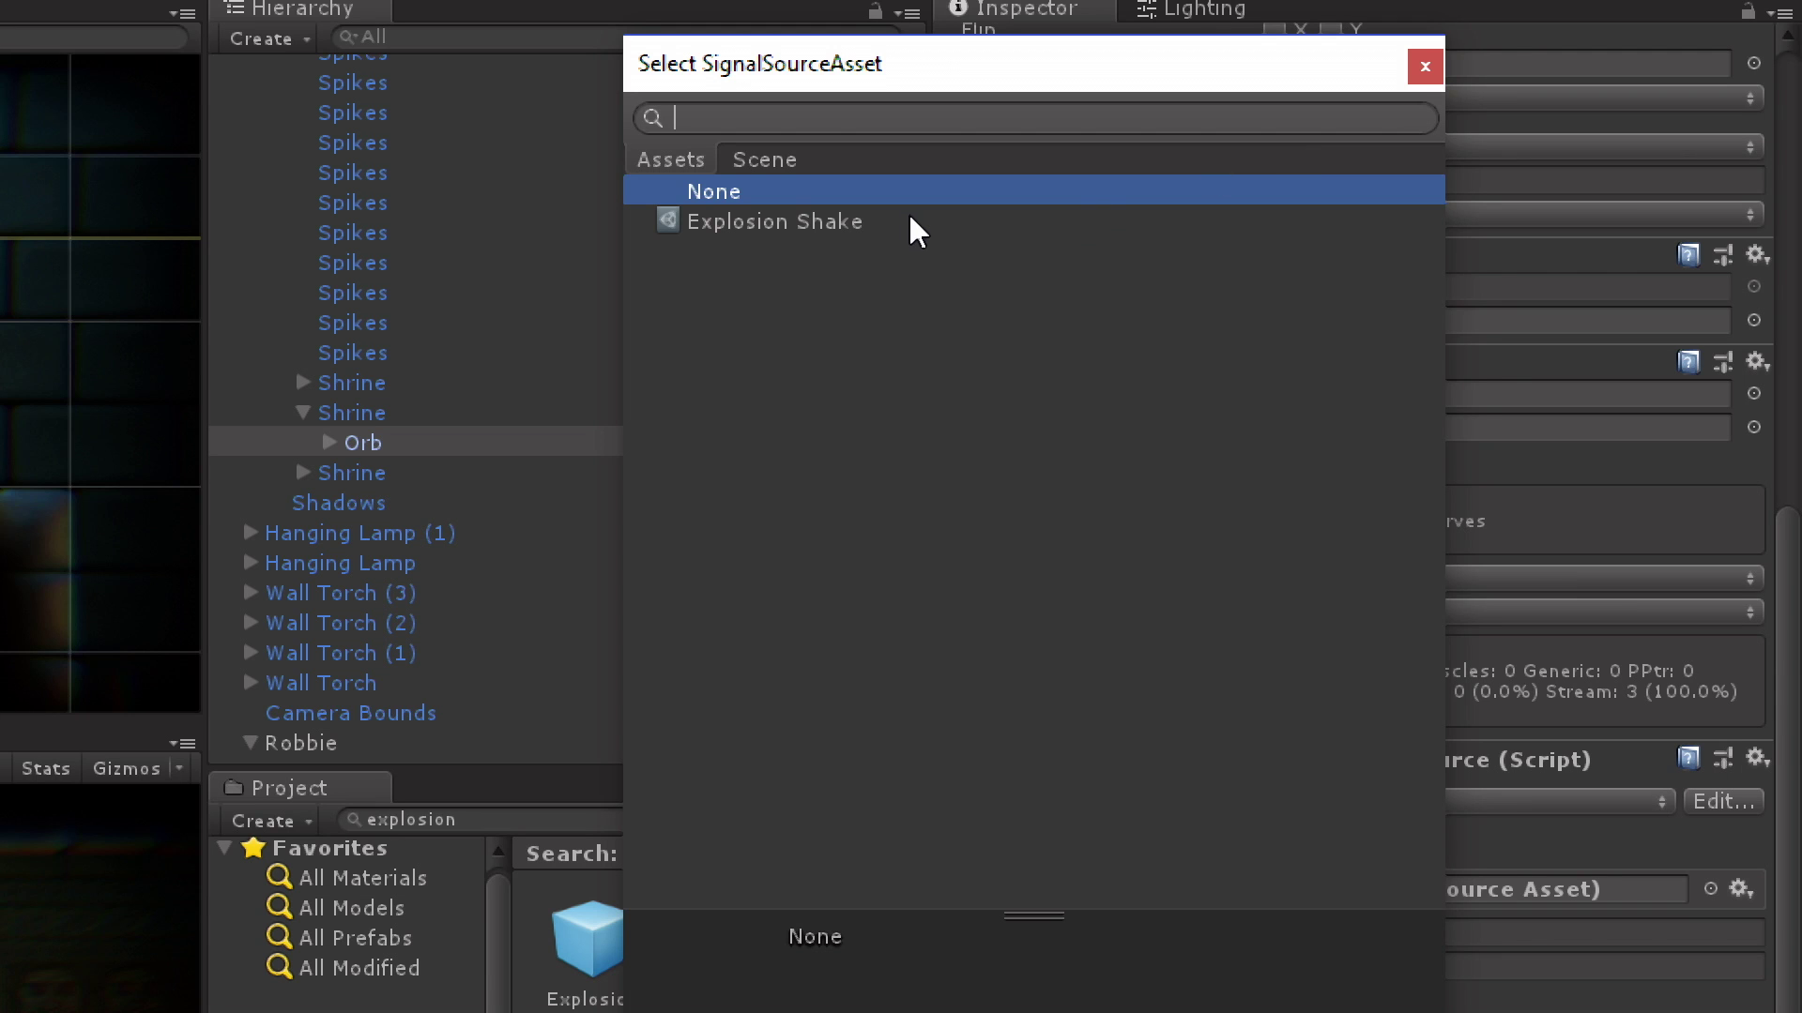
double_click(901, 223)
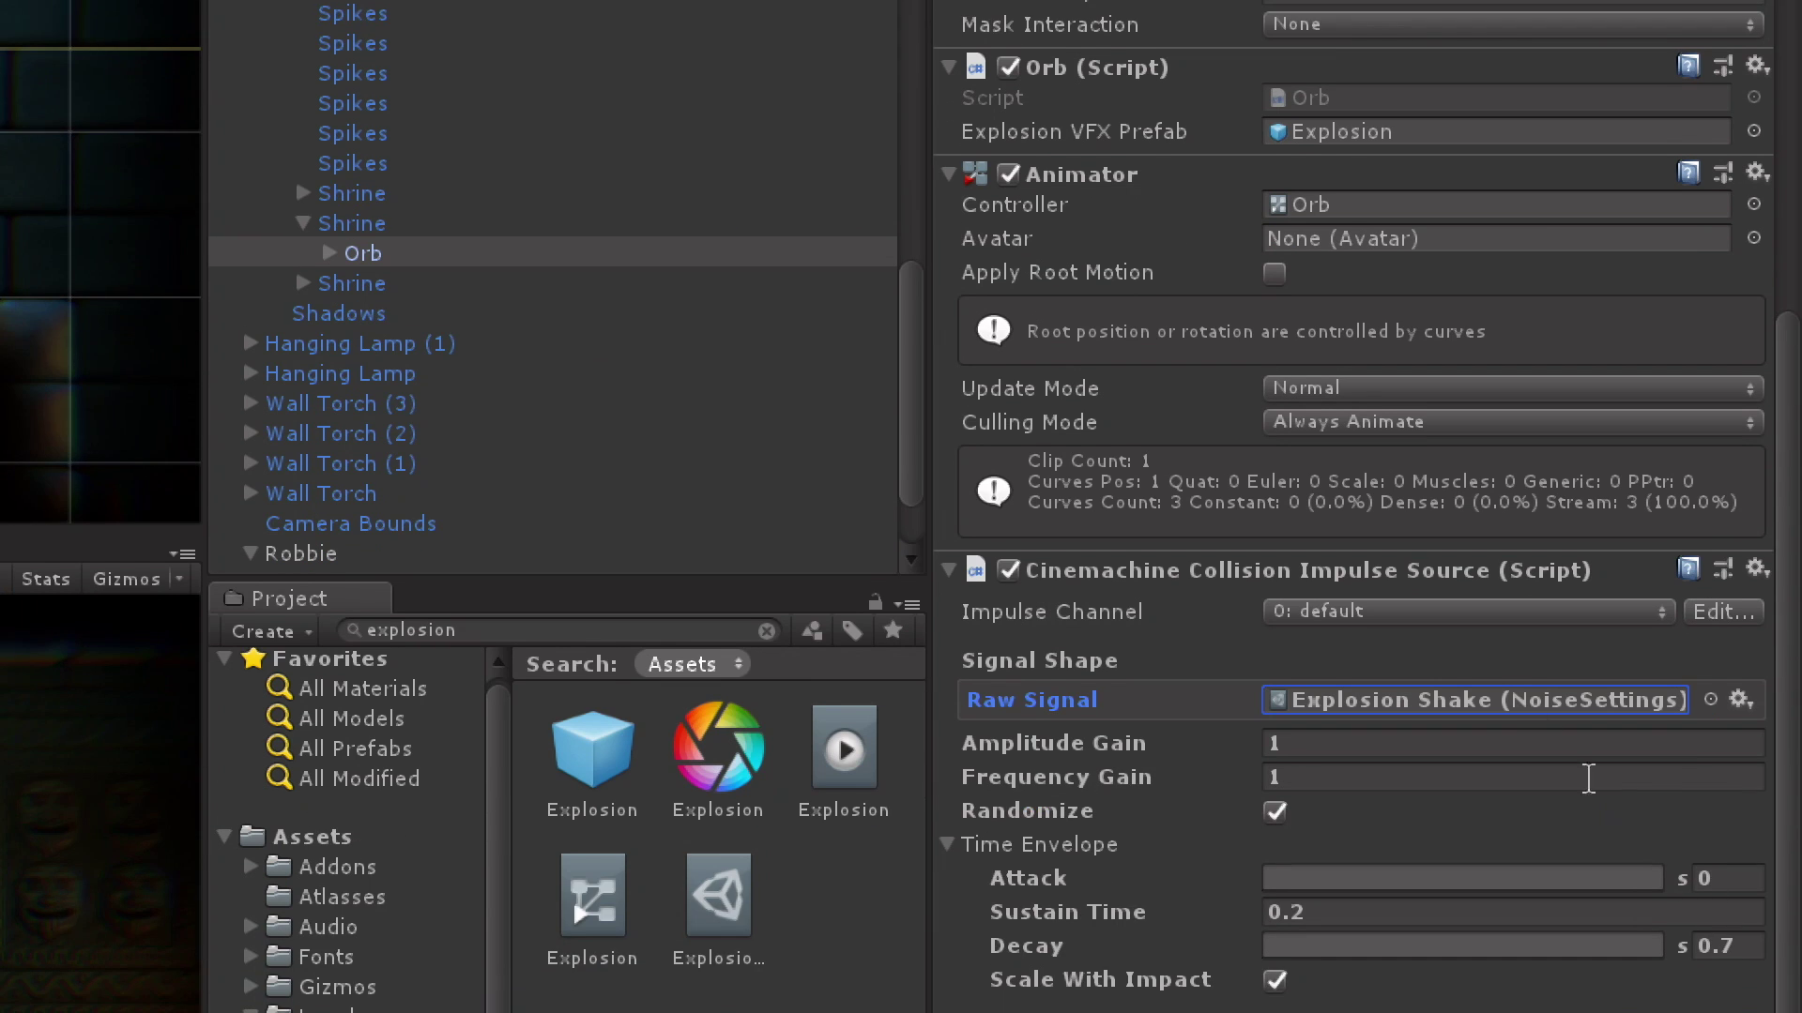
click(1525, 704)
Open the Explosion Shake noise profile, expand Position X, Y and Z, and animate its preview.
double_click(1525, 704)
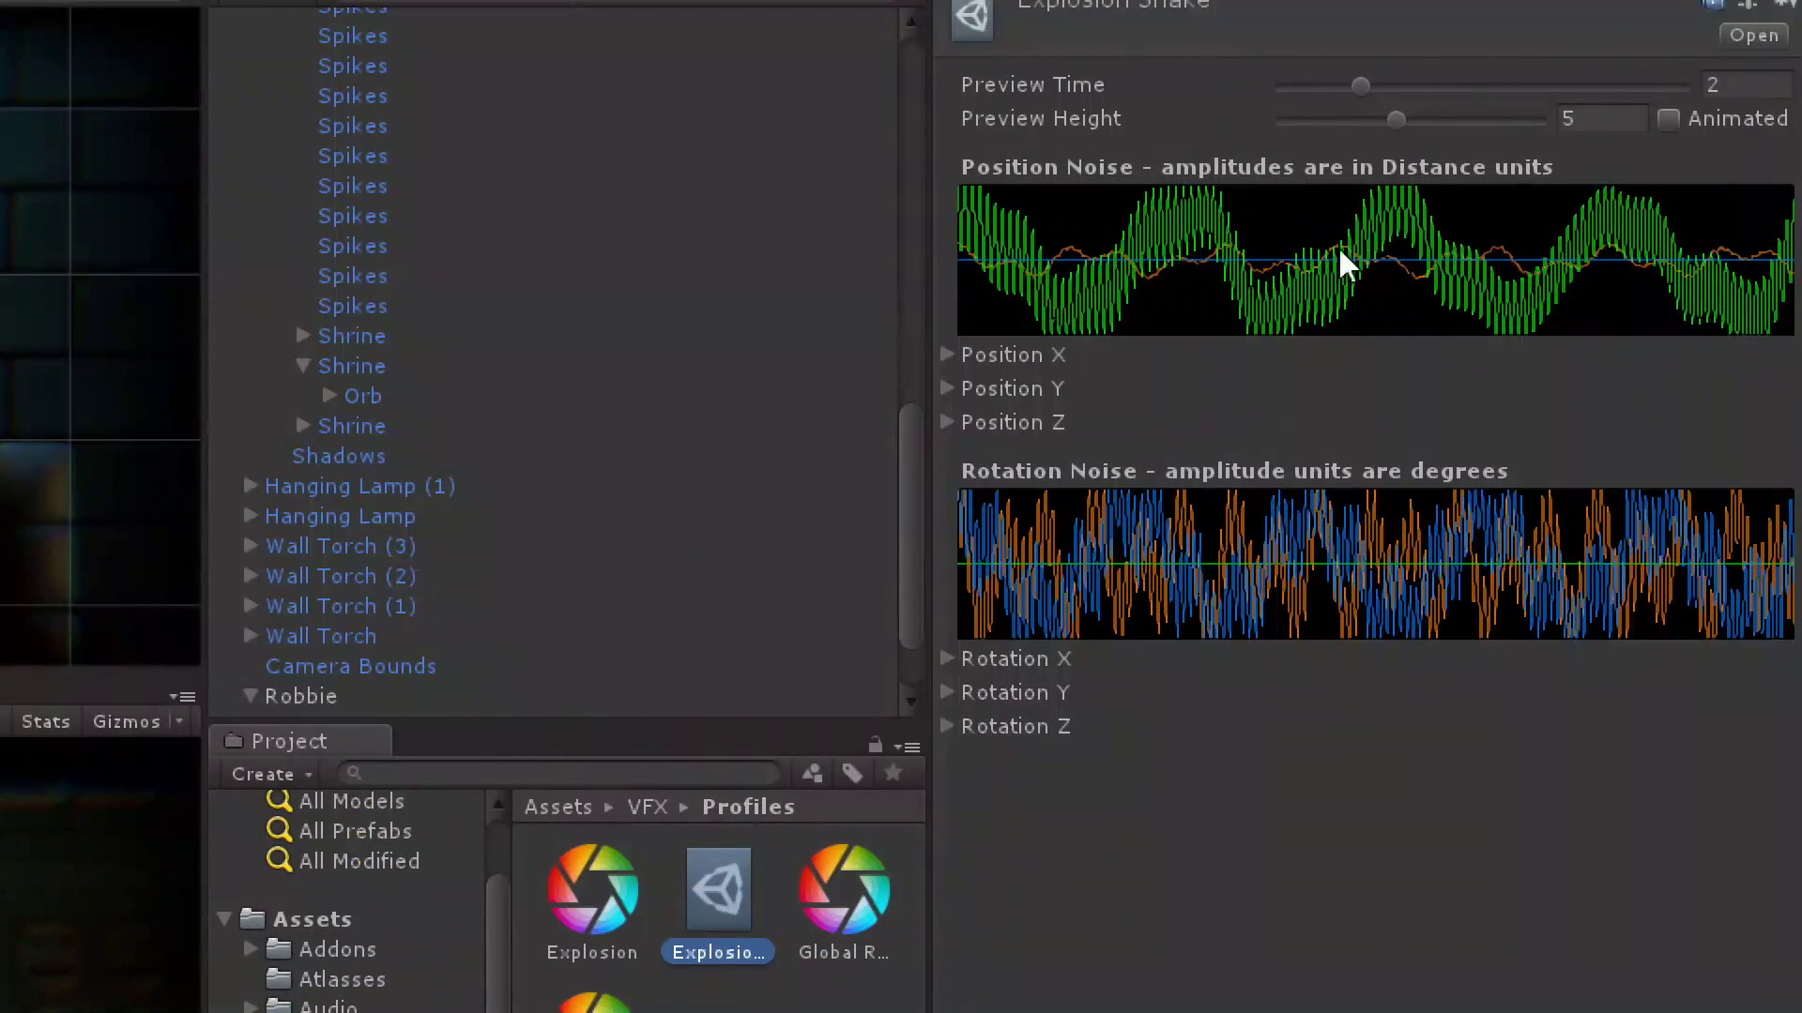
click(946, 355)
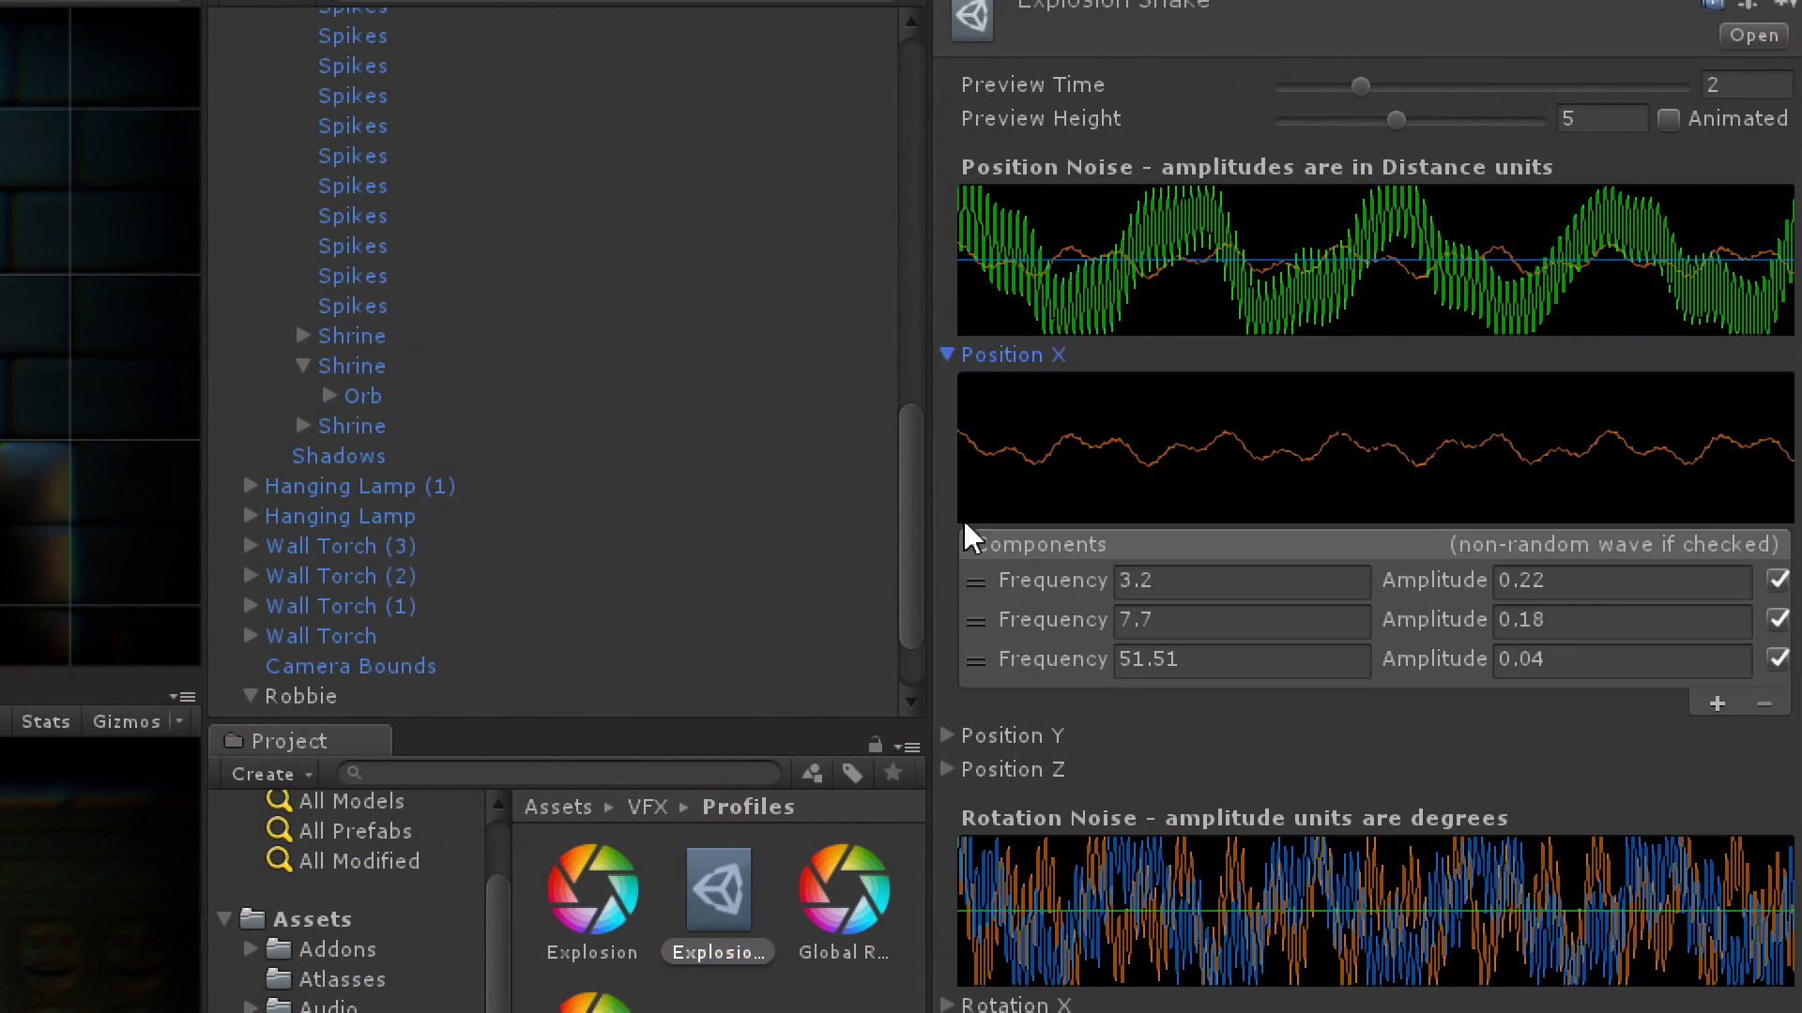
click(952, 736)
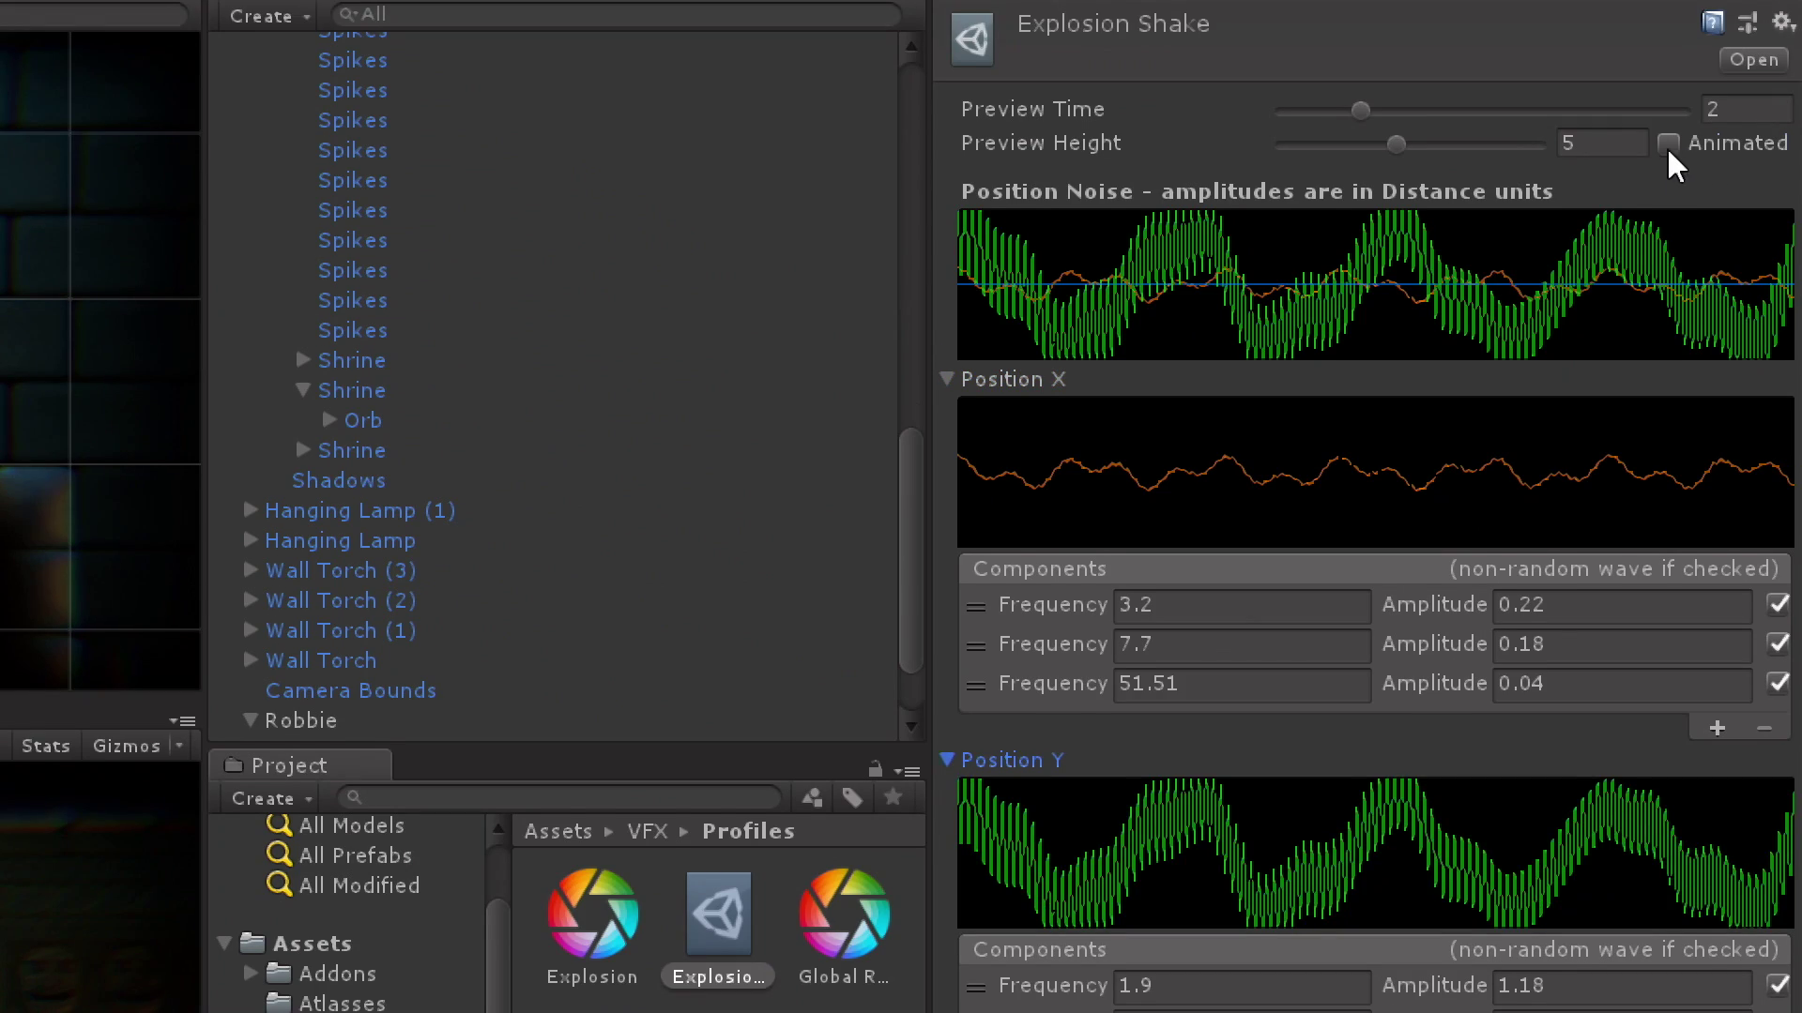
click(1667, 144)
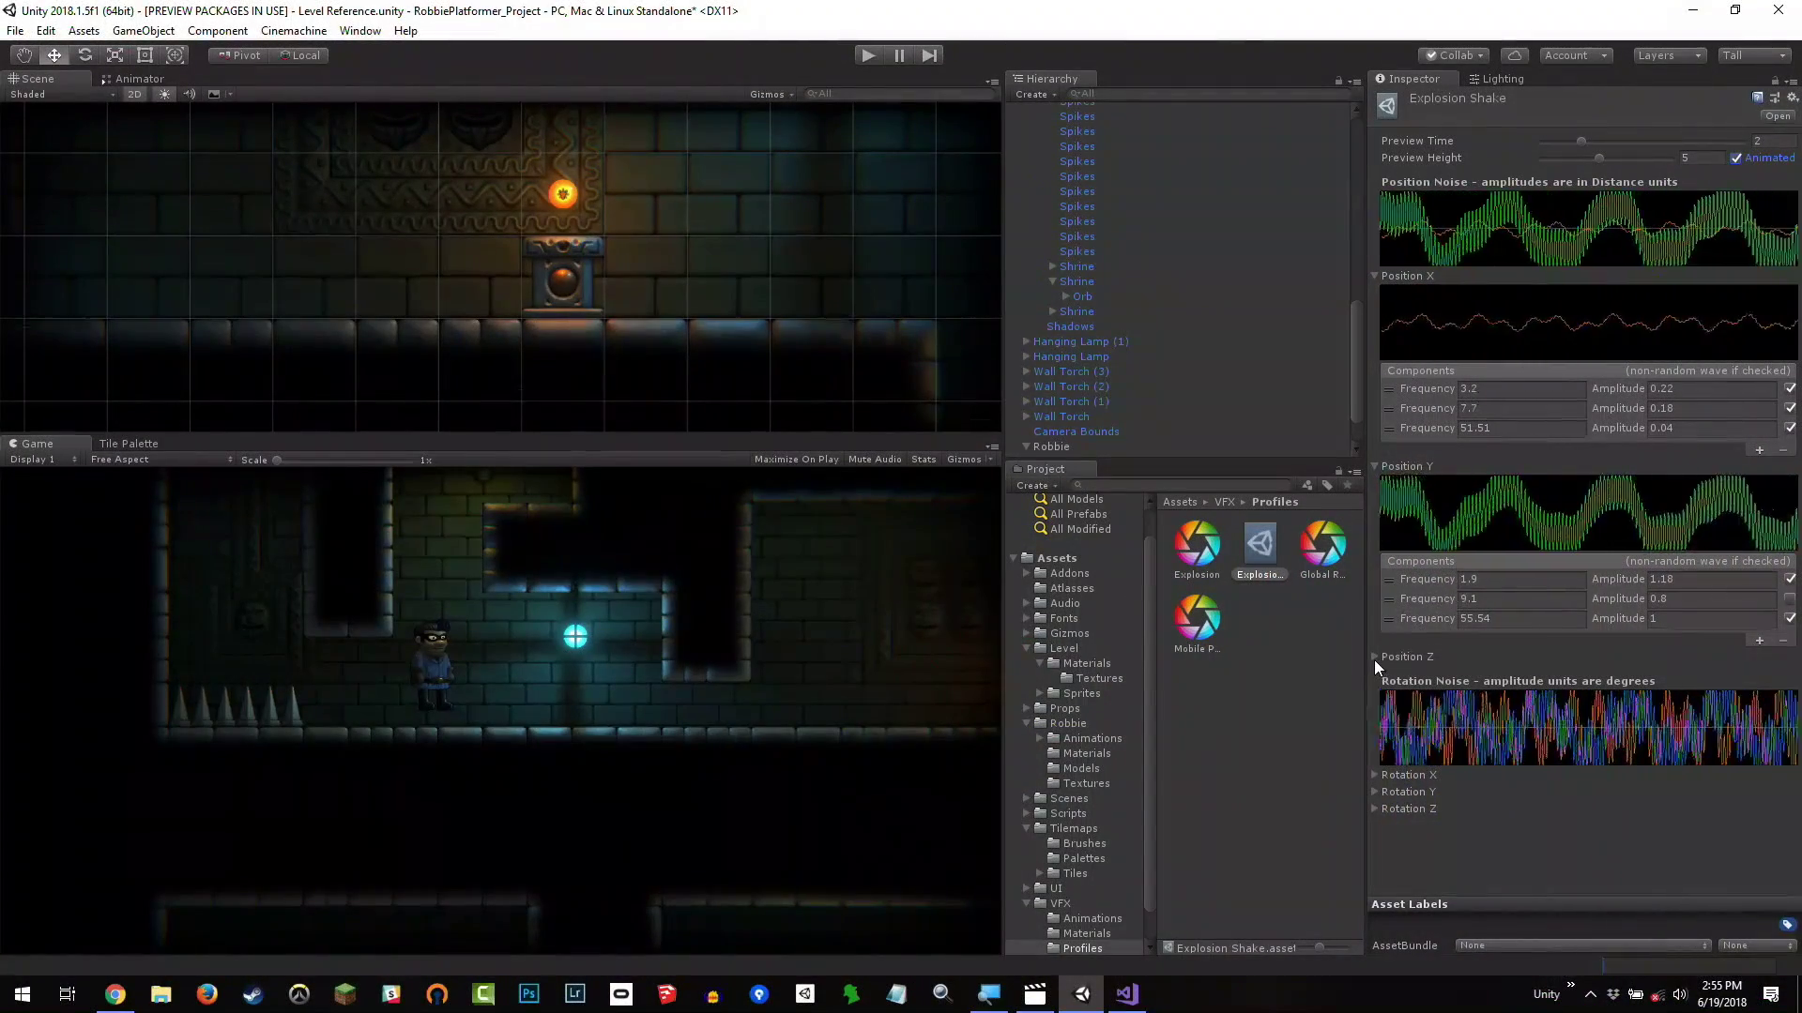
click(1374, 657)
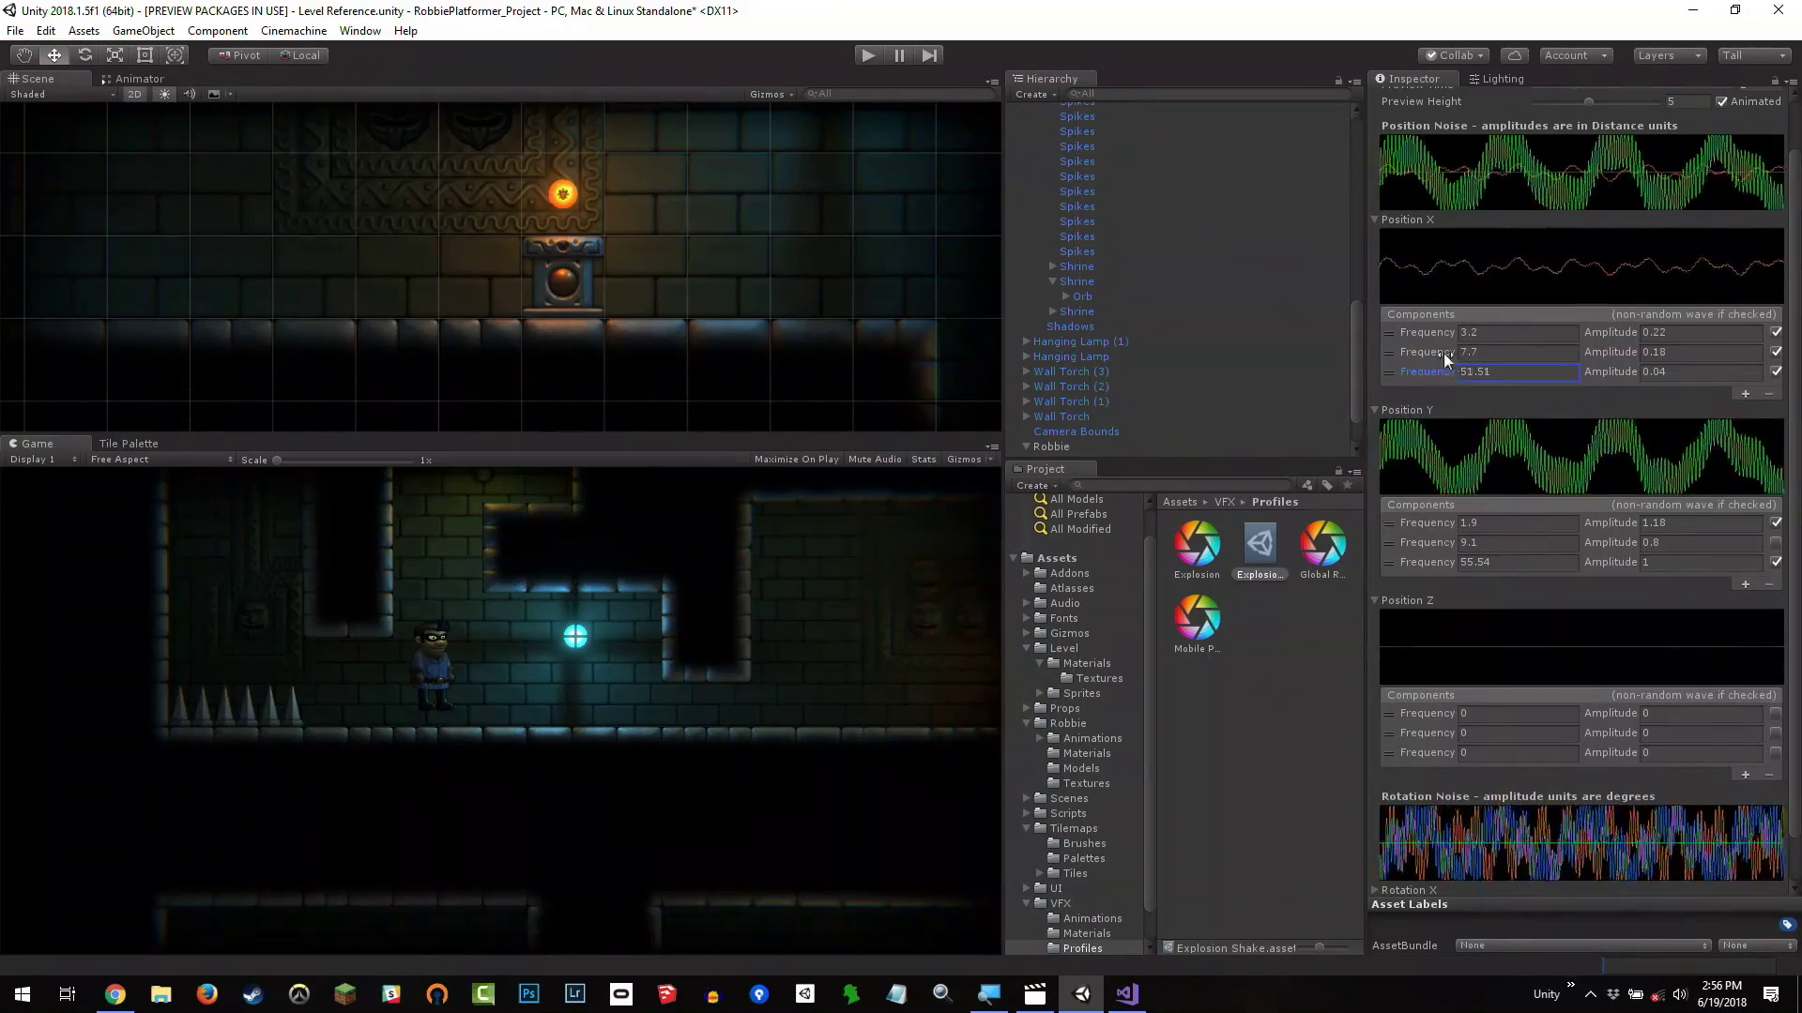
Try 4.6 for the first Position X amplitude, then restore it to 0.22.
click(1595, 338)
text(4.6)
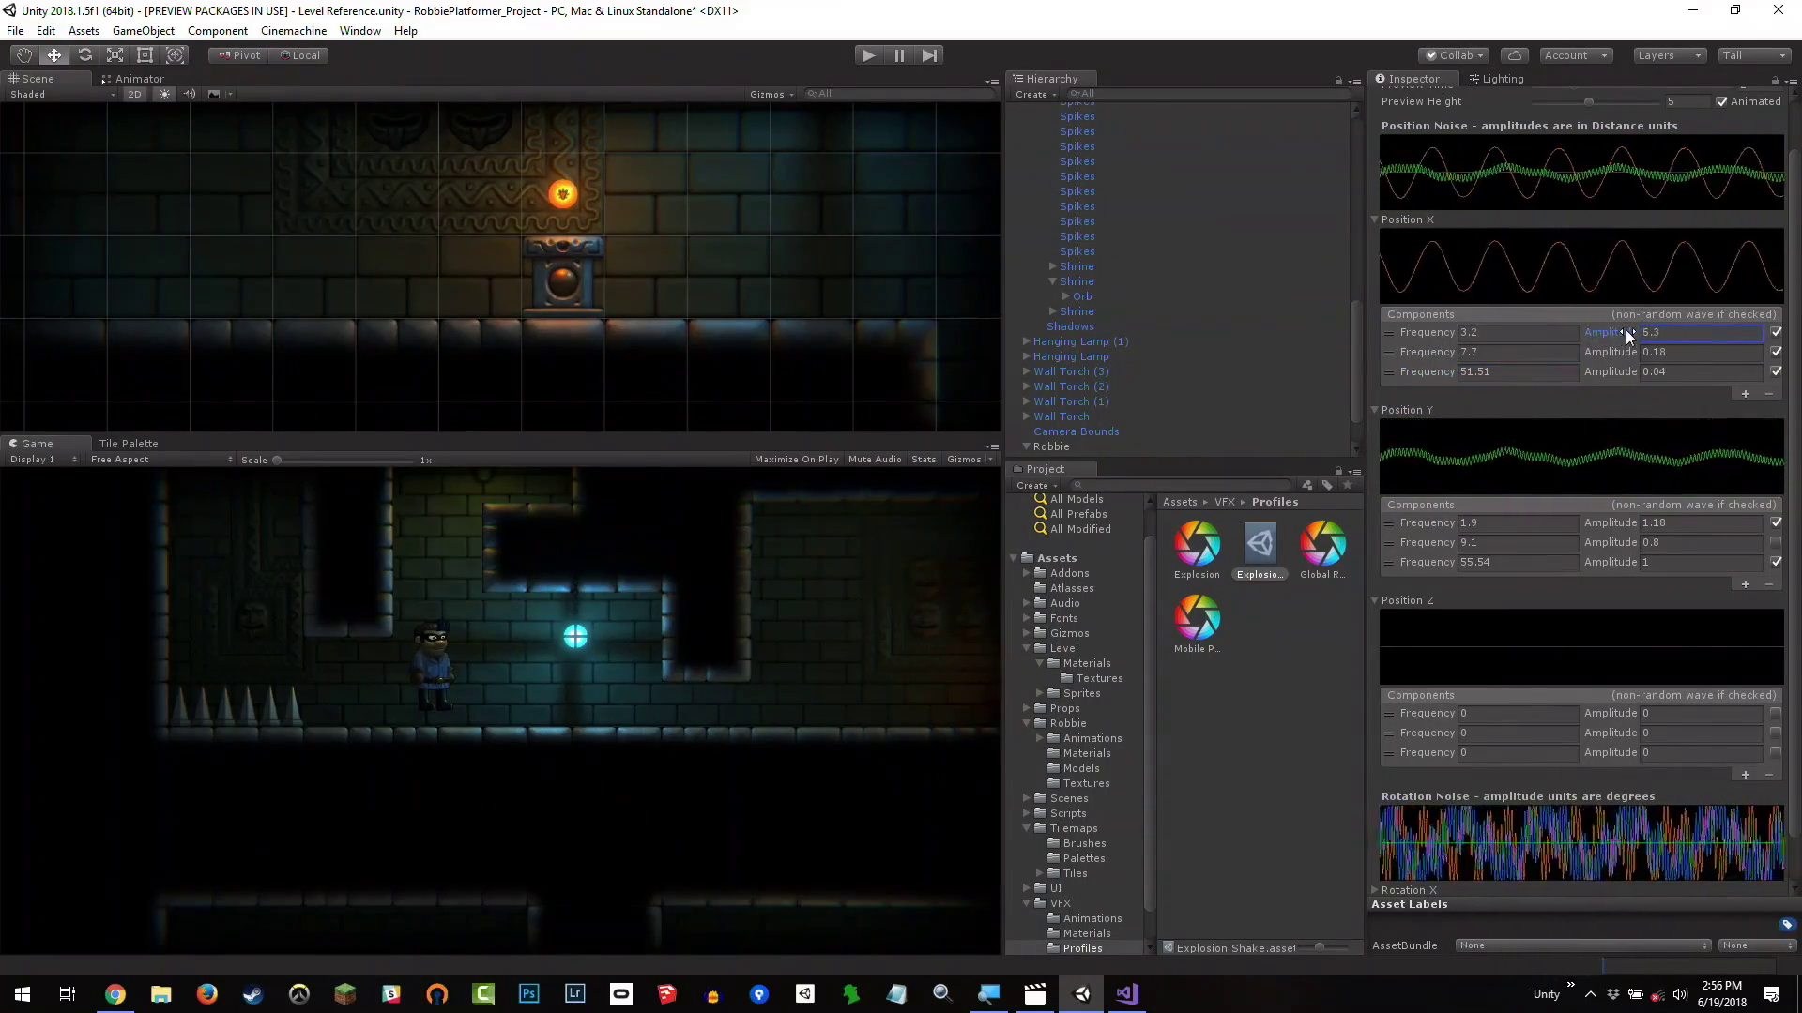
key(BackSpace)
key(BackSpace)
key(BackSpace)
text(0.22)
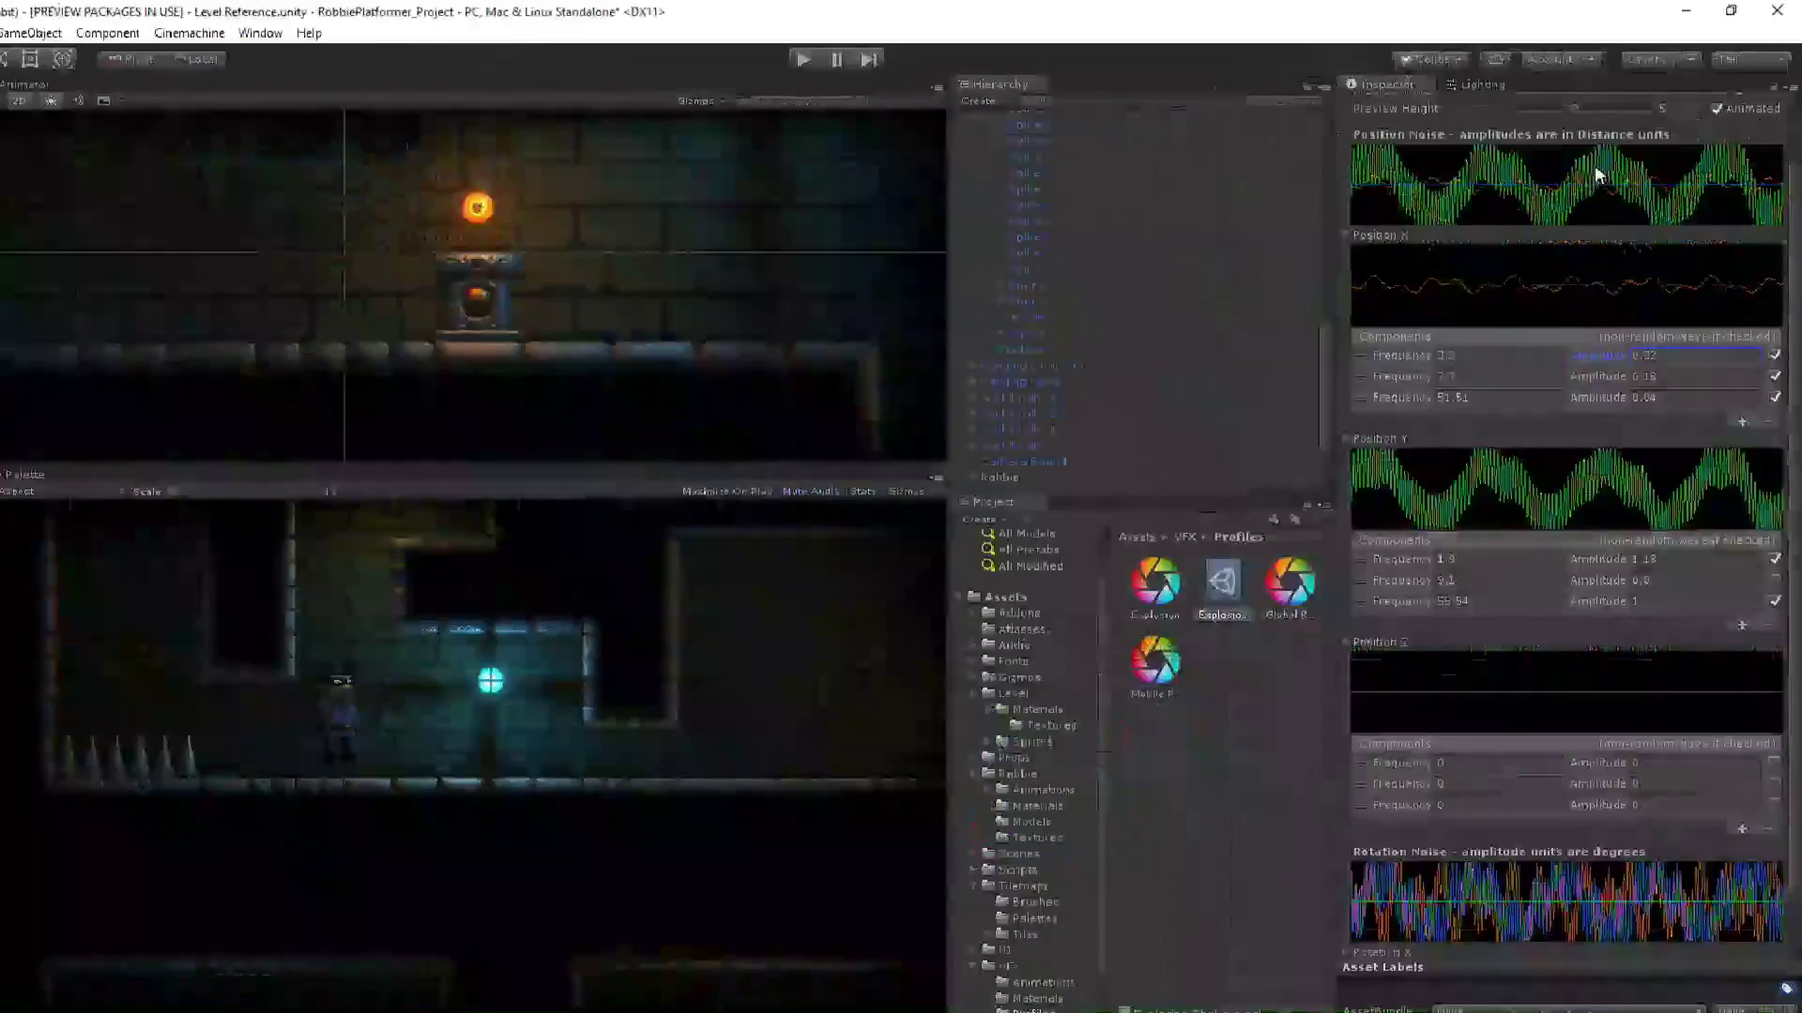
Expand the Rotation X, Y and Z noise details, then deselect the Explosion Shake profile.
scroll(1693, 249, down, 2)
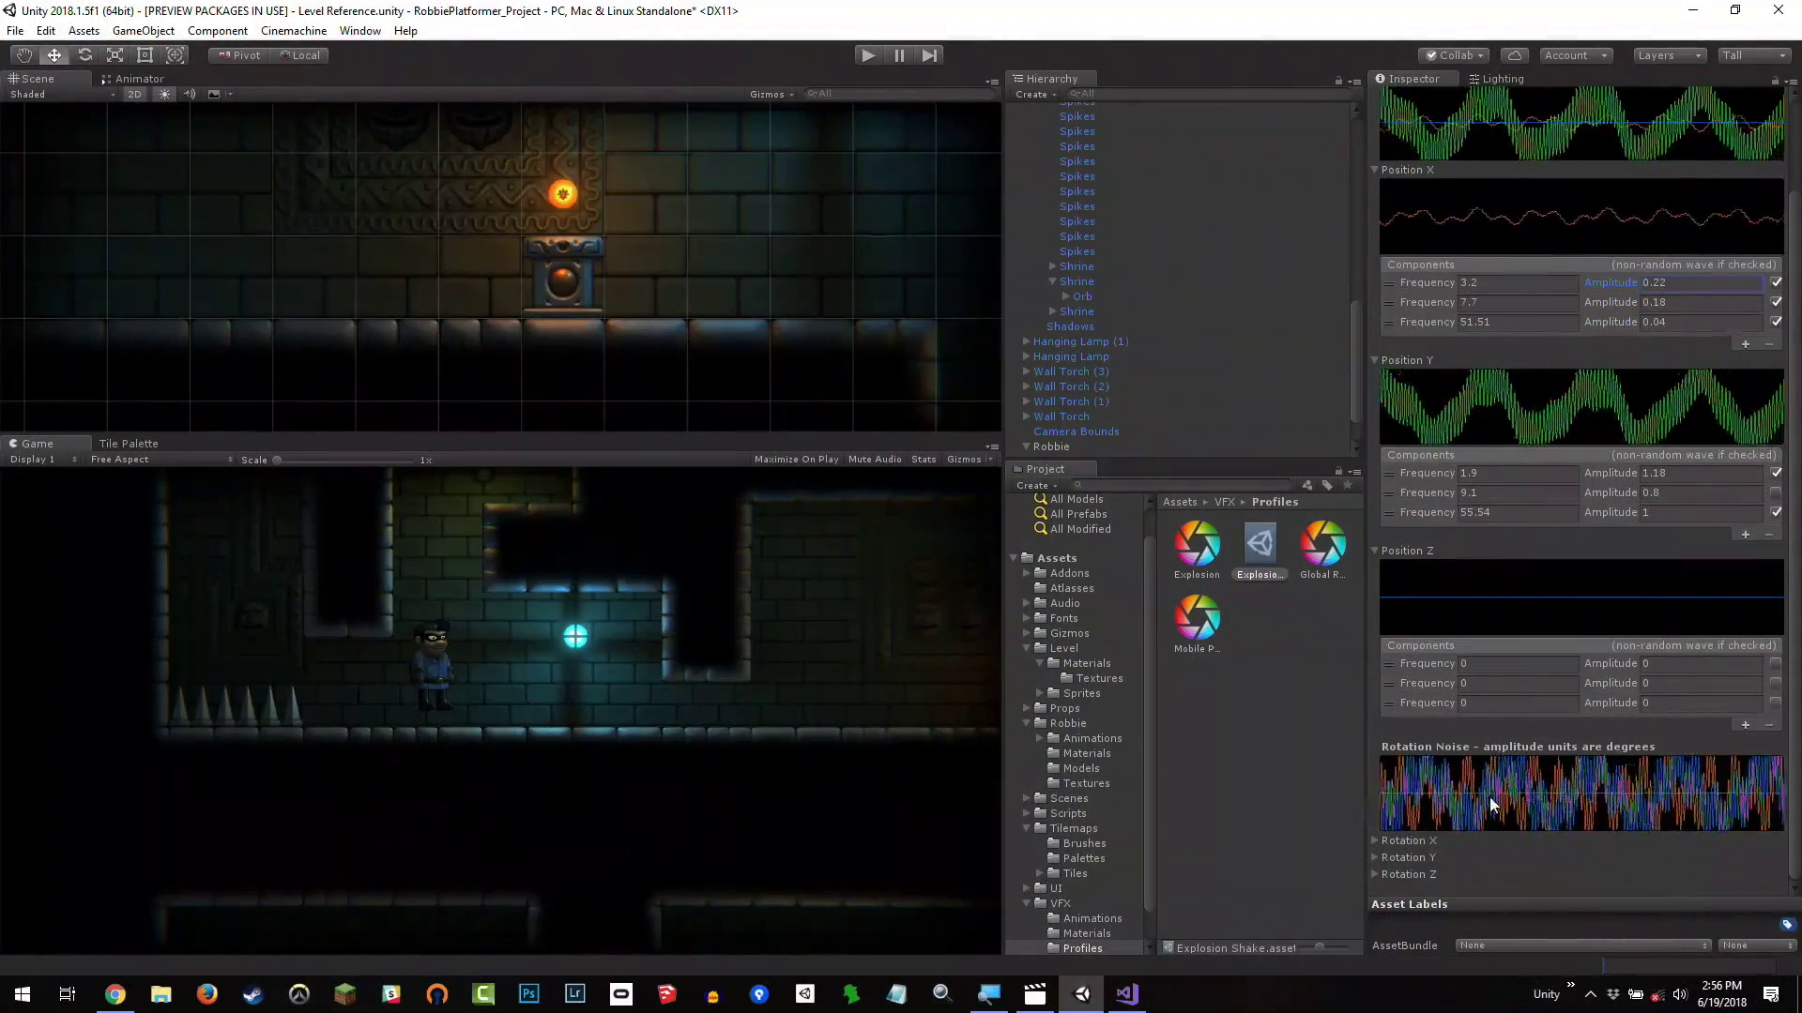
click(1376, 840)
scroll(1432, 853, down, 3)
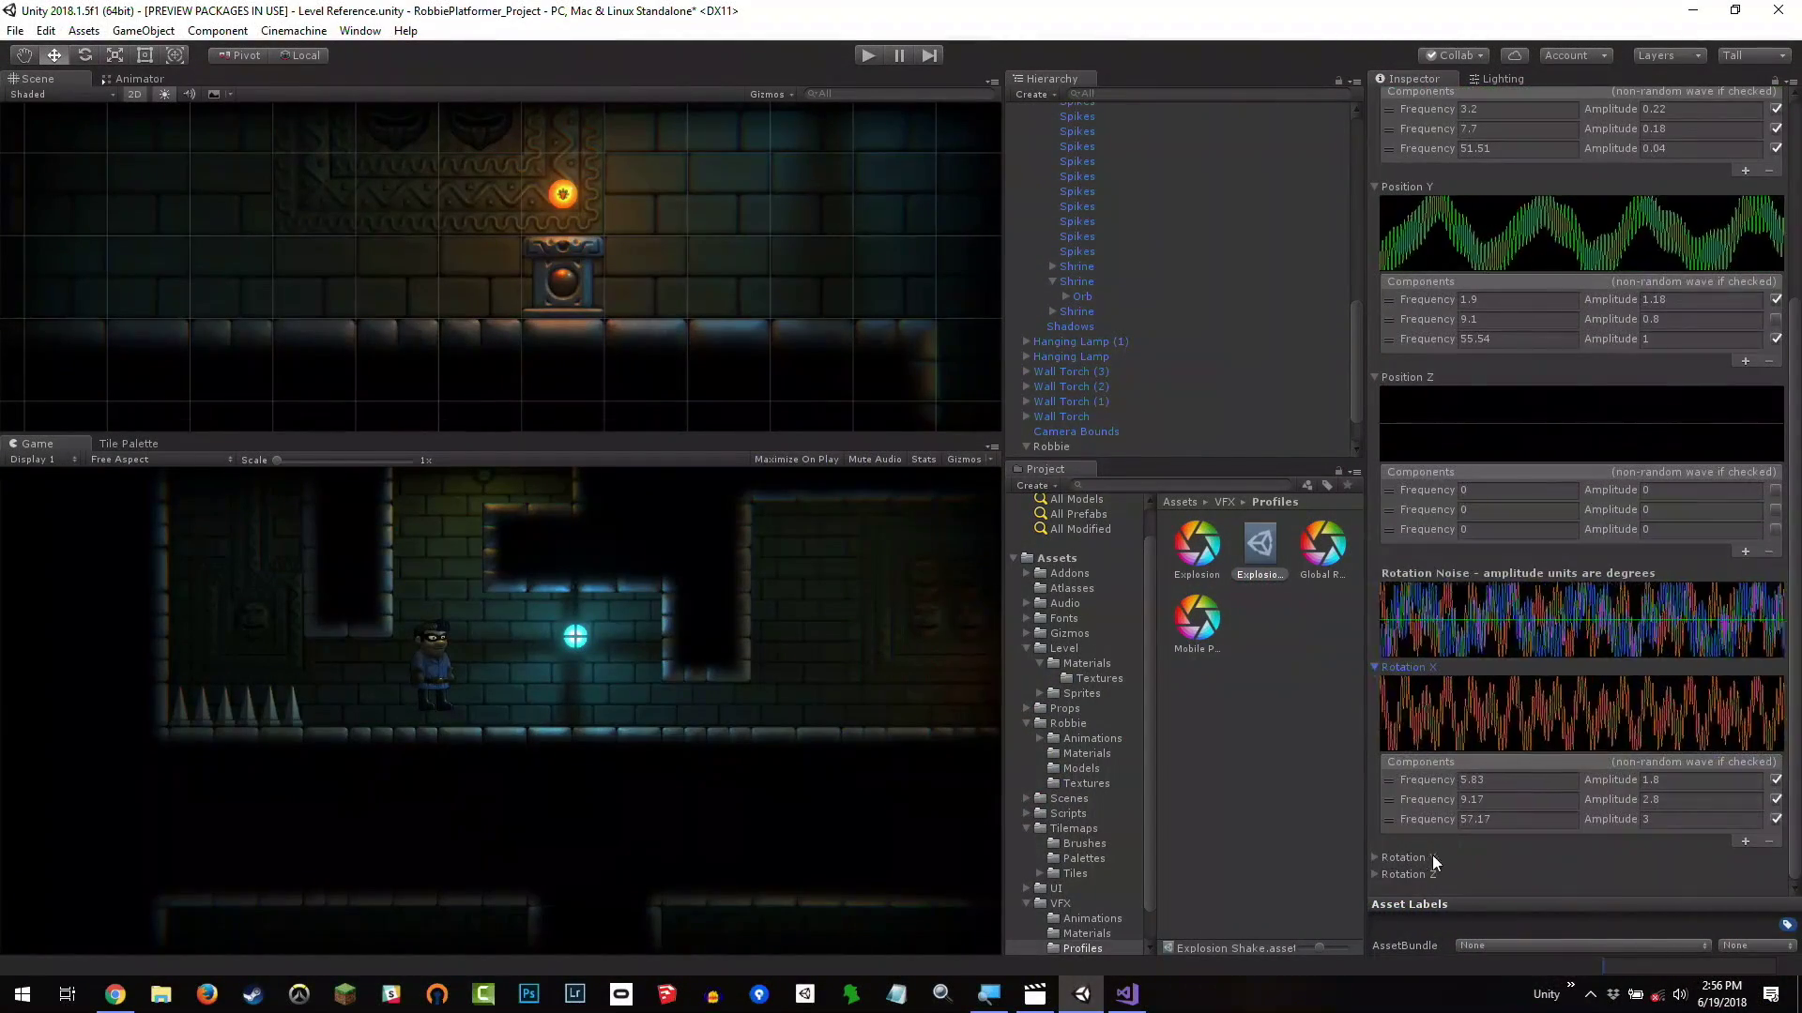
click(1375, 858)
scroll(1376, 858, down, 3)
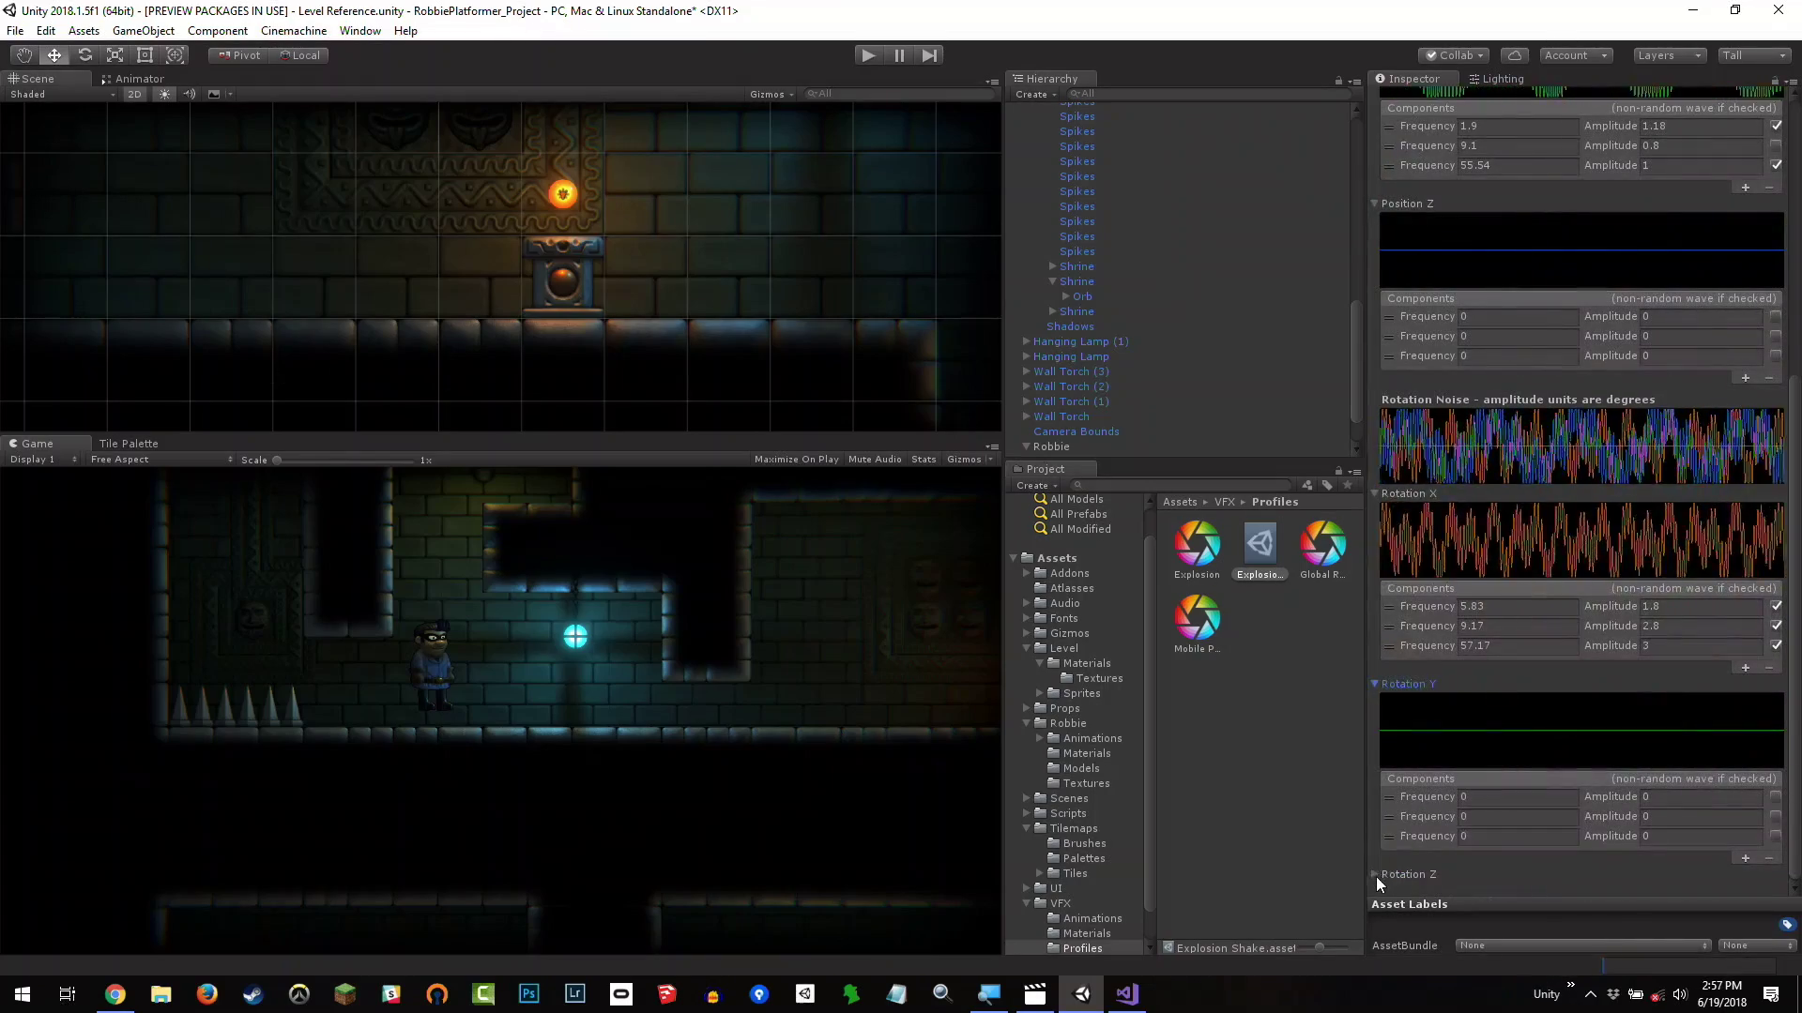
click(1375, 874)
scroll(1375, 875, down, 3)
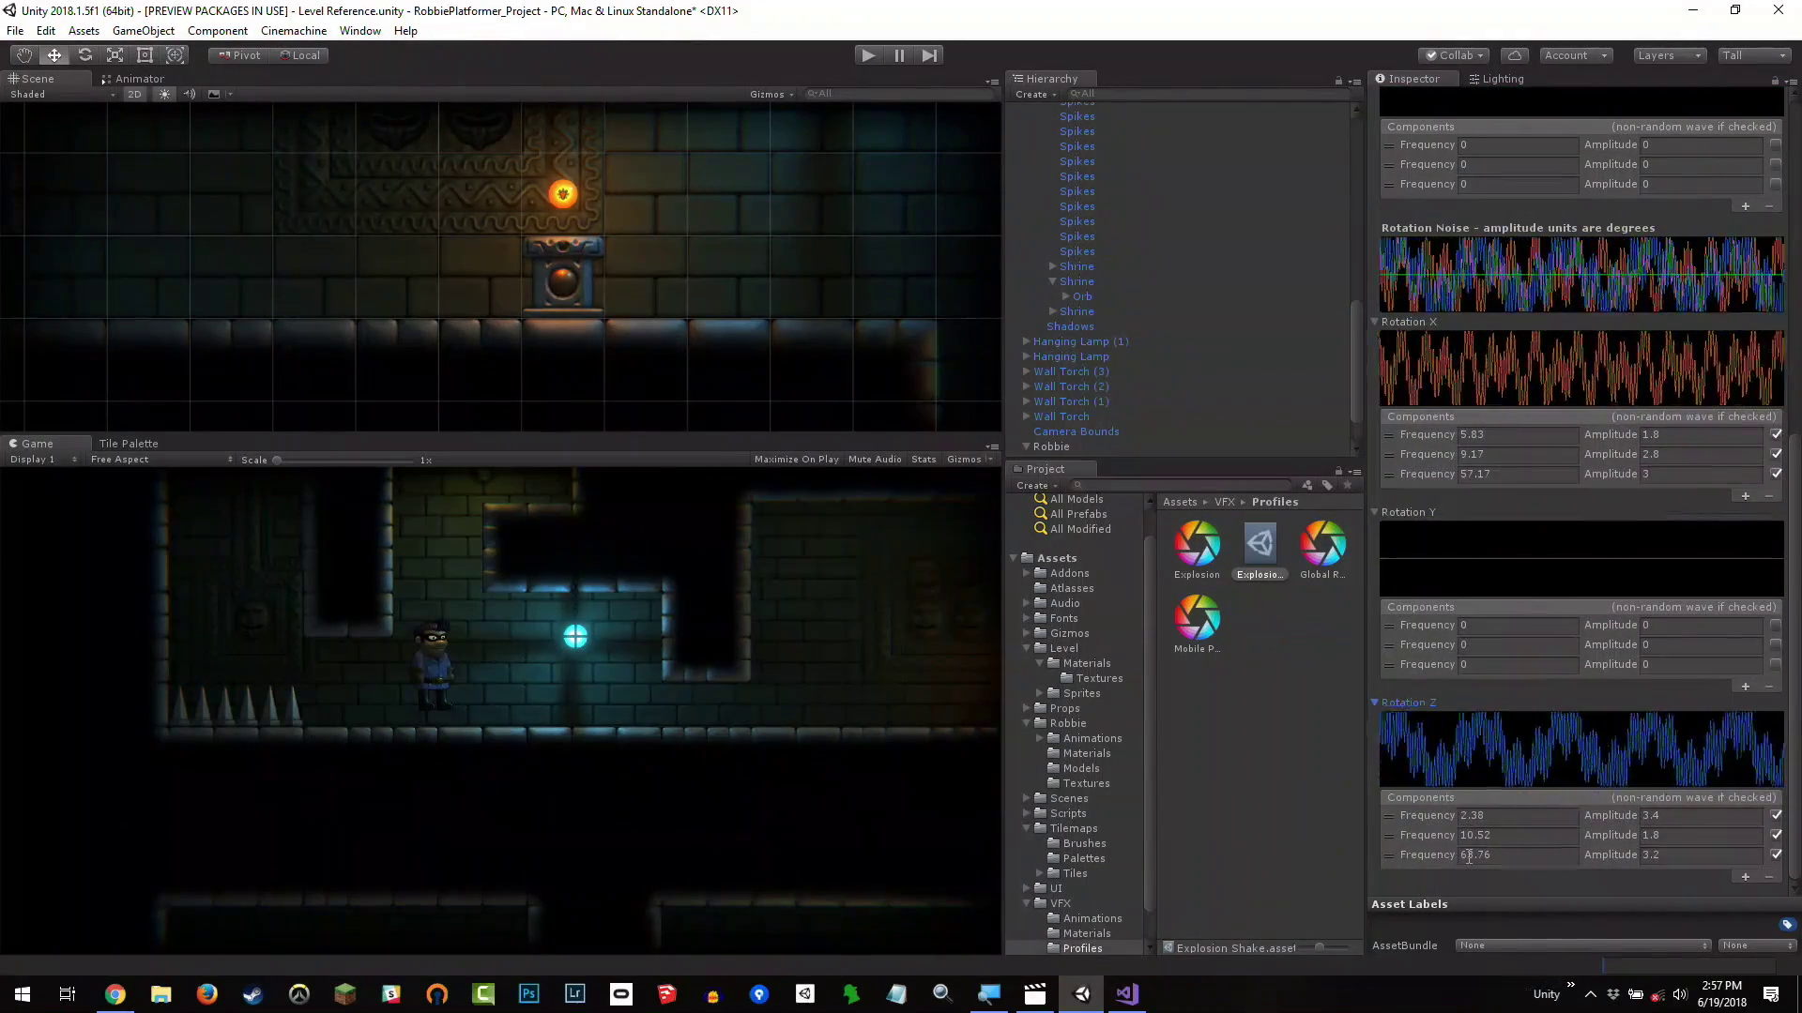
click(1219, 554)
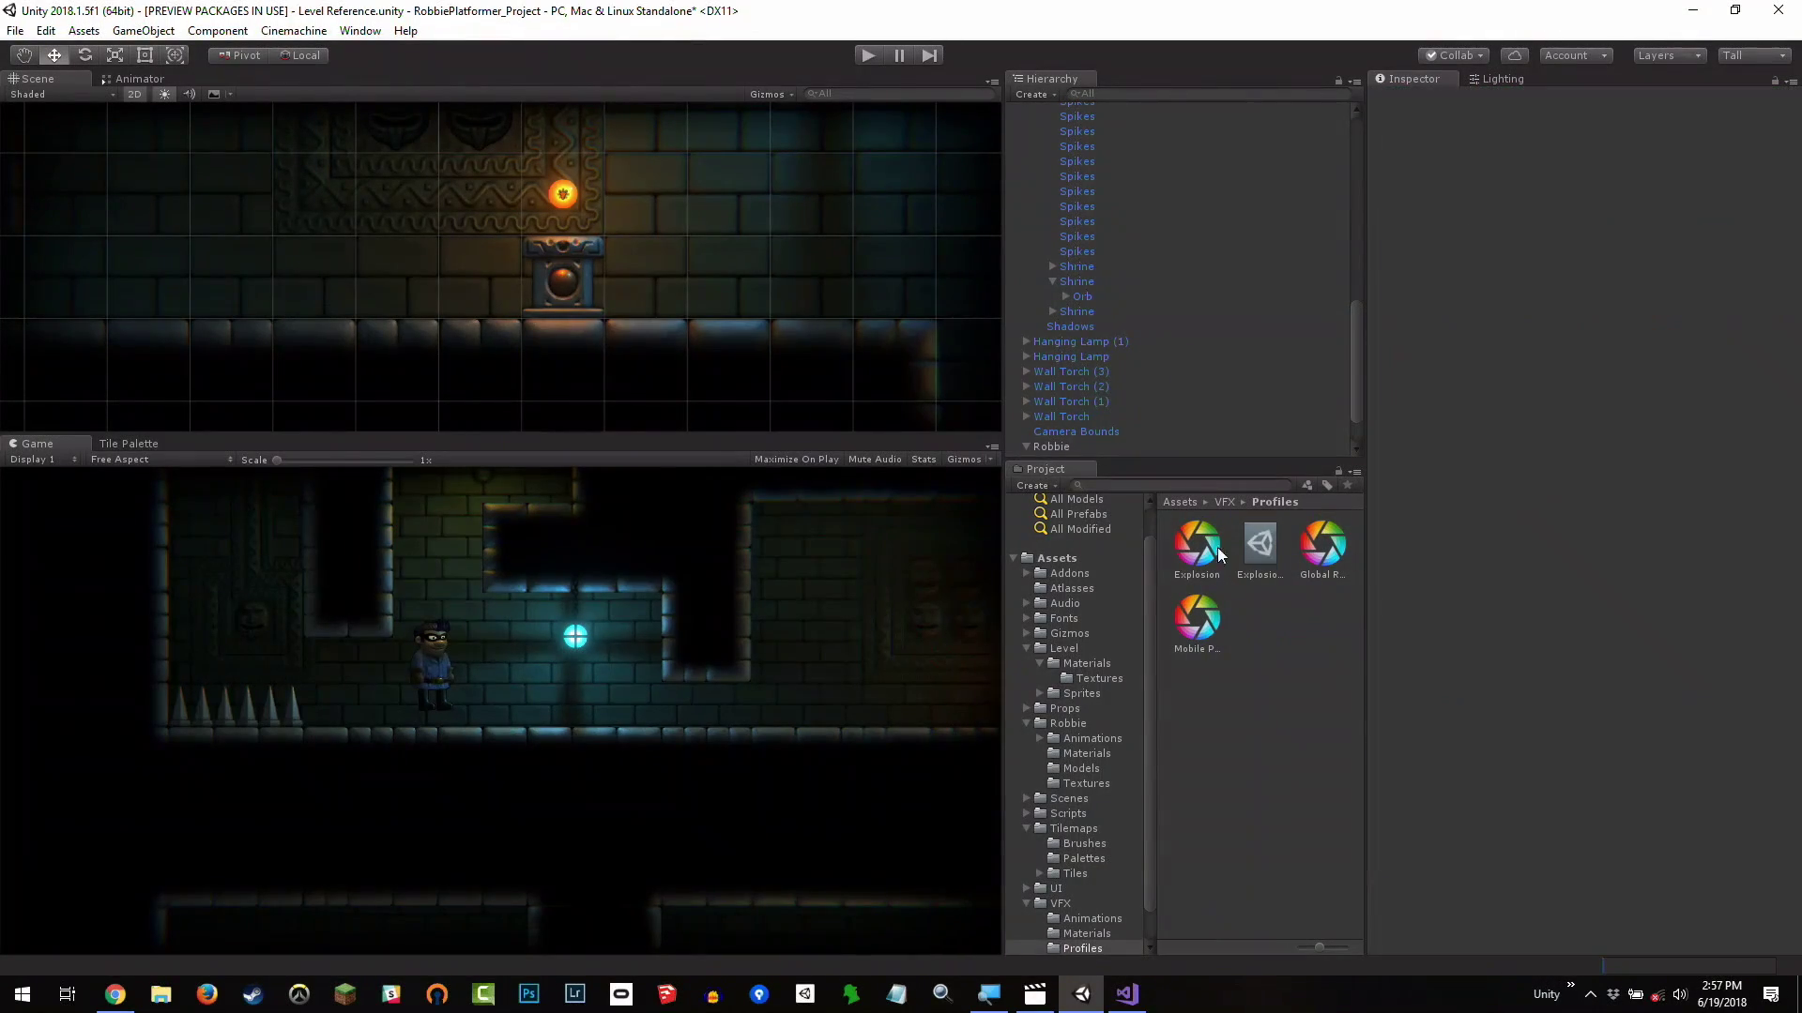
Reselect the Orb and play-test the level, running Robbie right and left before stopping.
click(1081, 296)
scroll(1665, 758, down, 5)
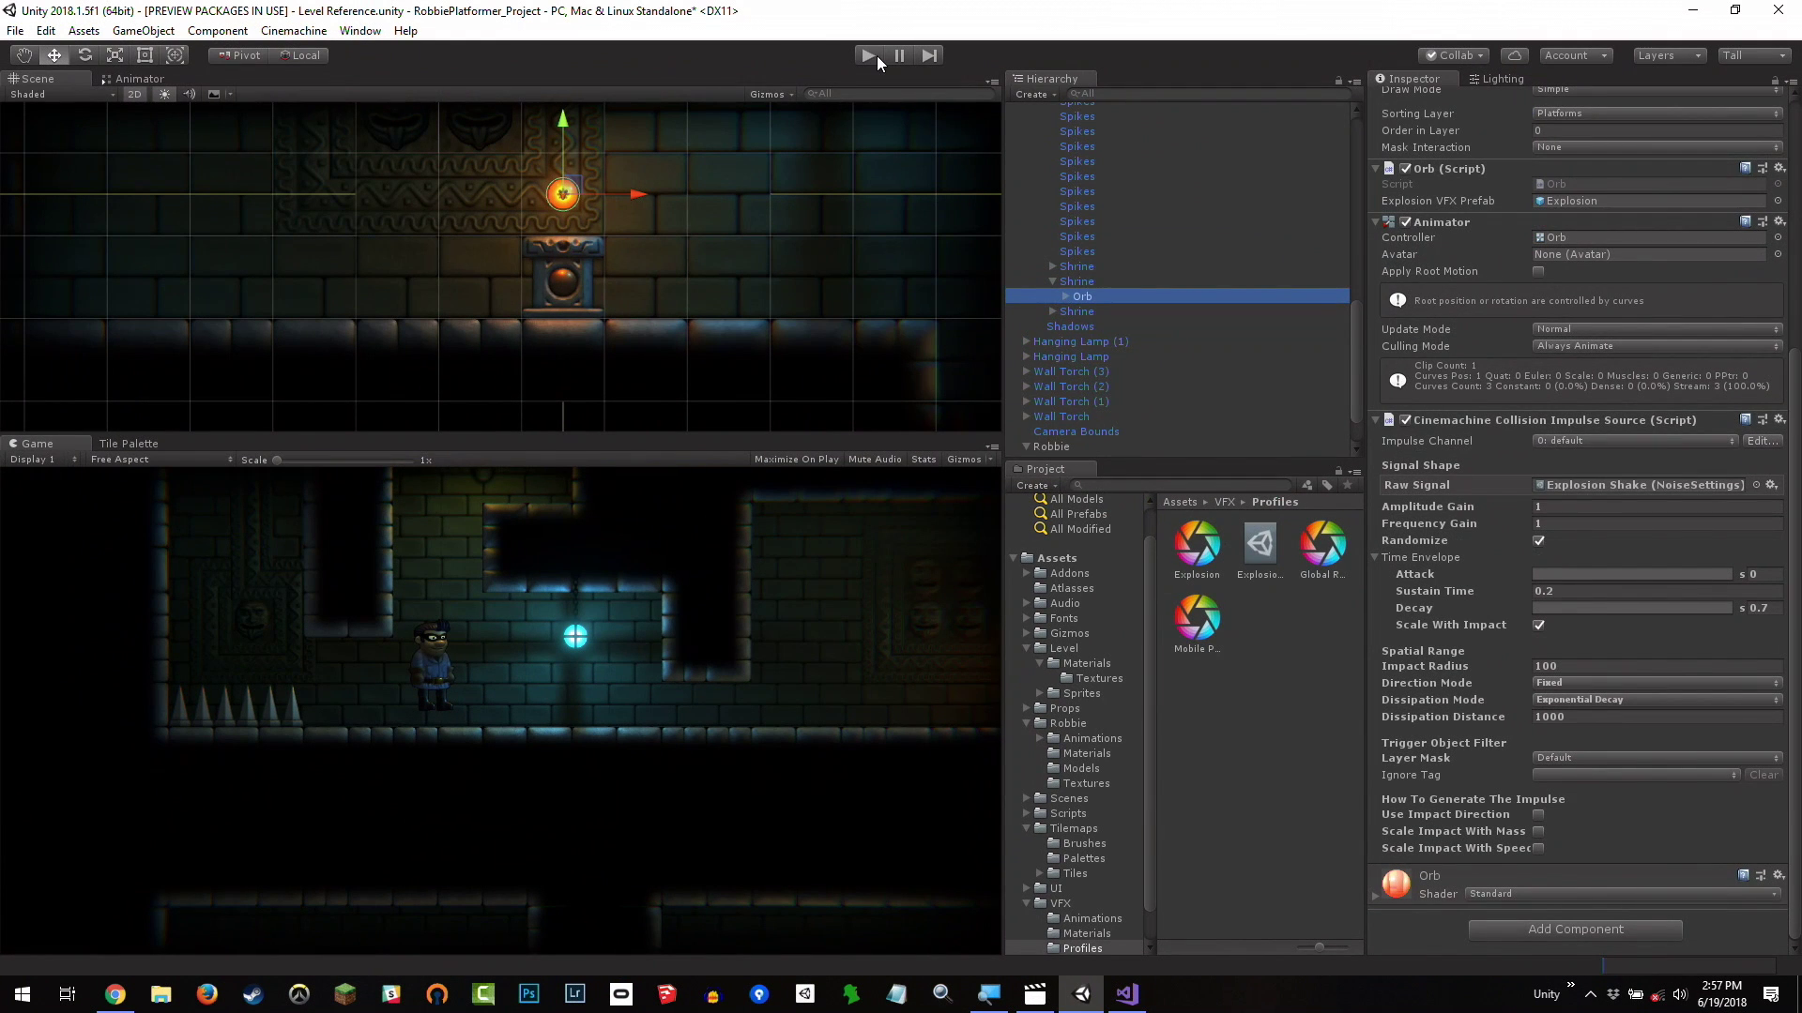
click(876, 55)
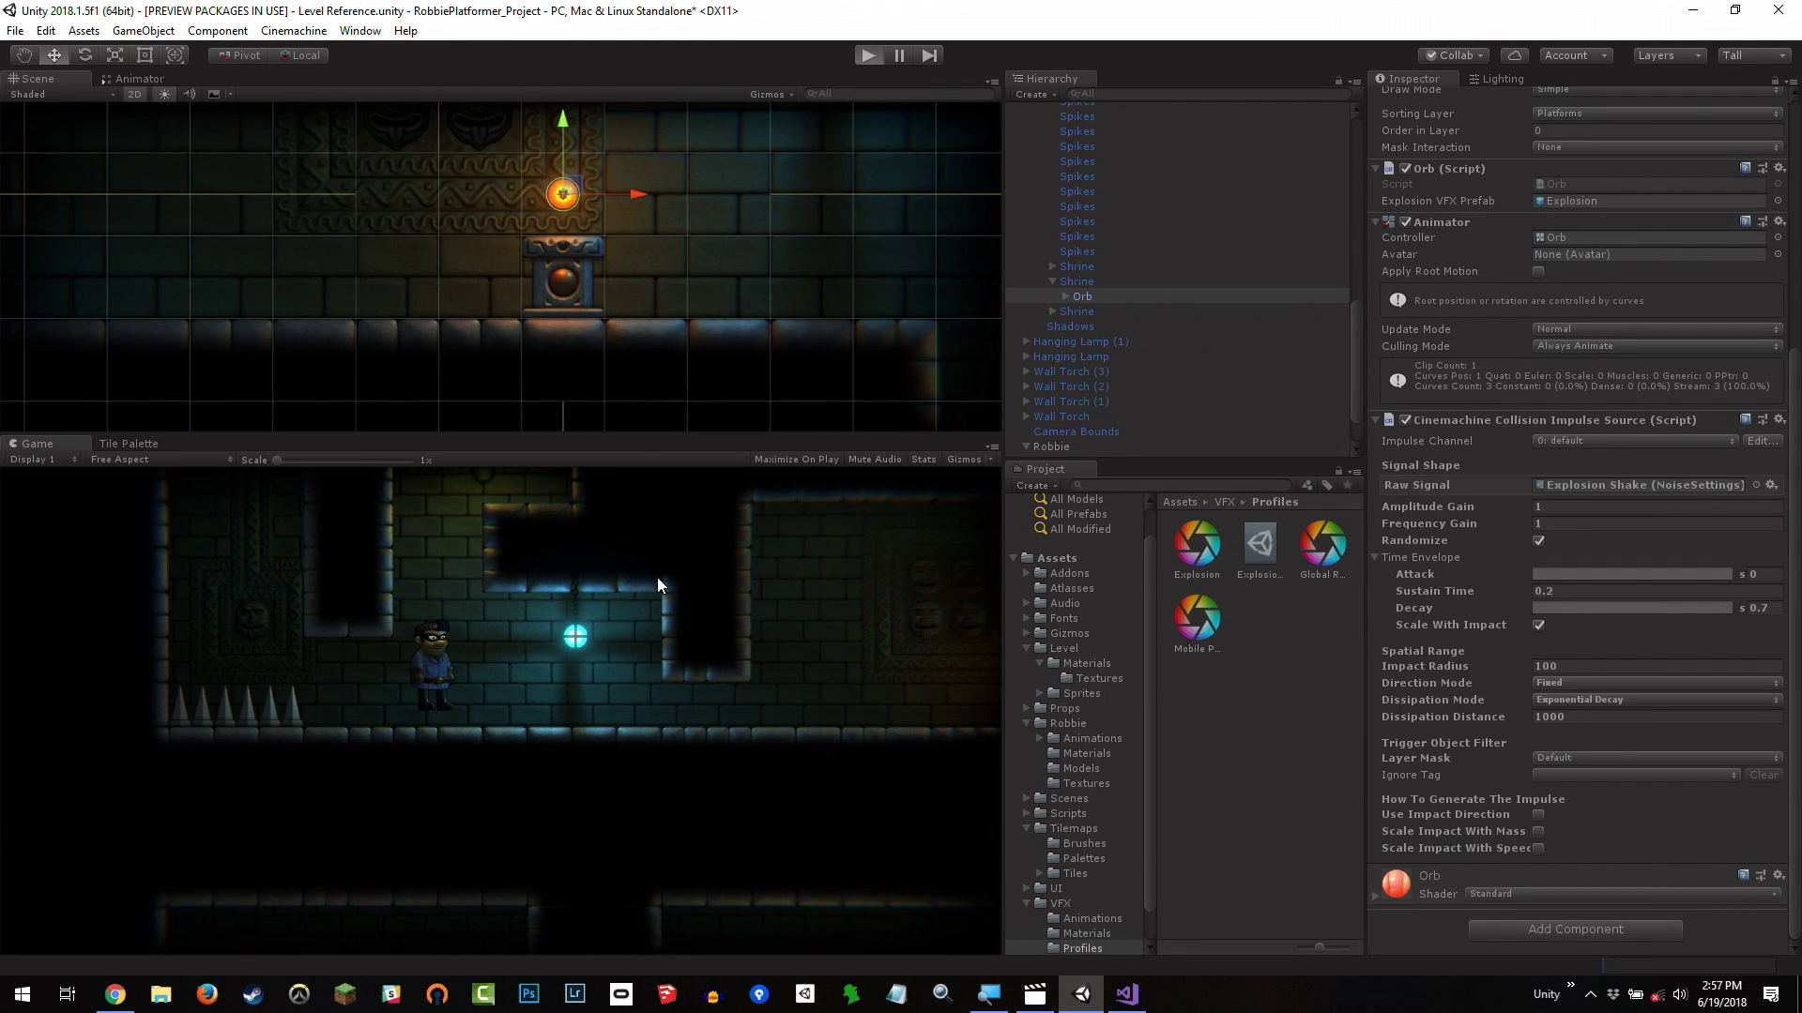
key(Right)
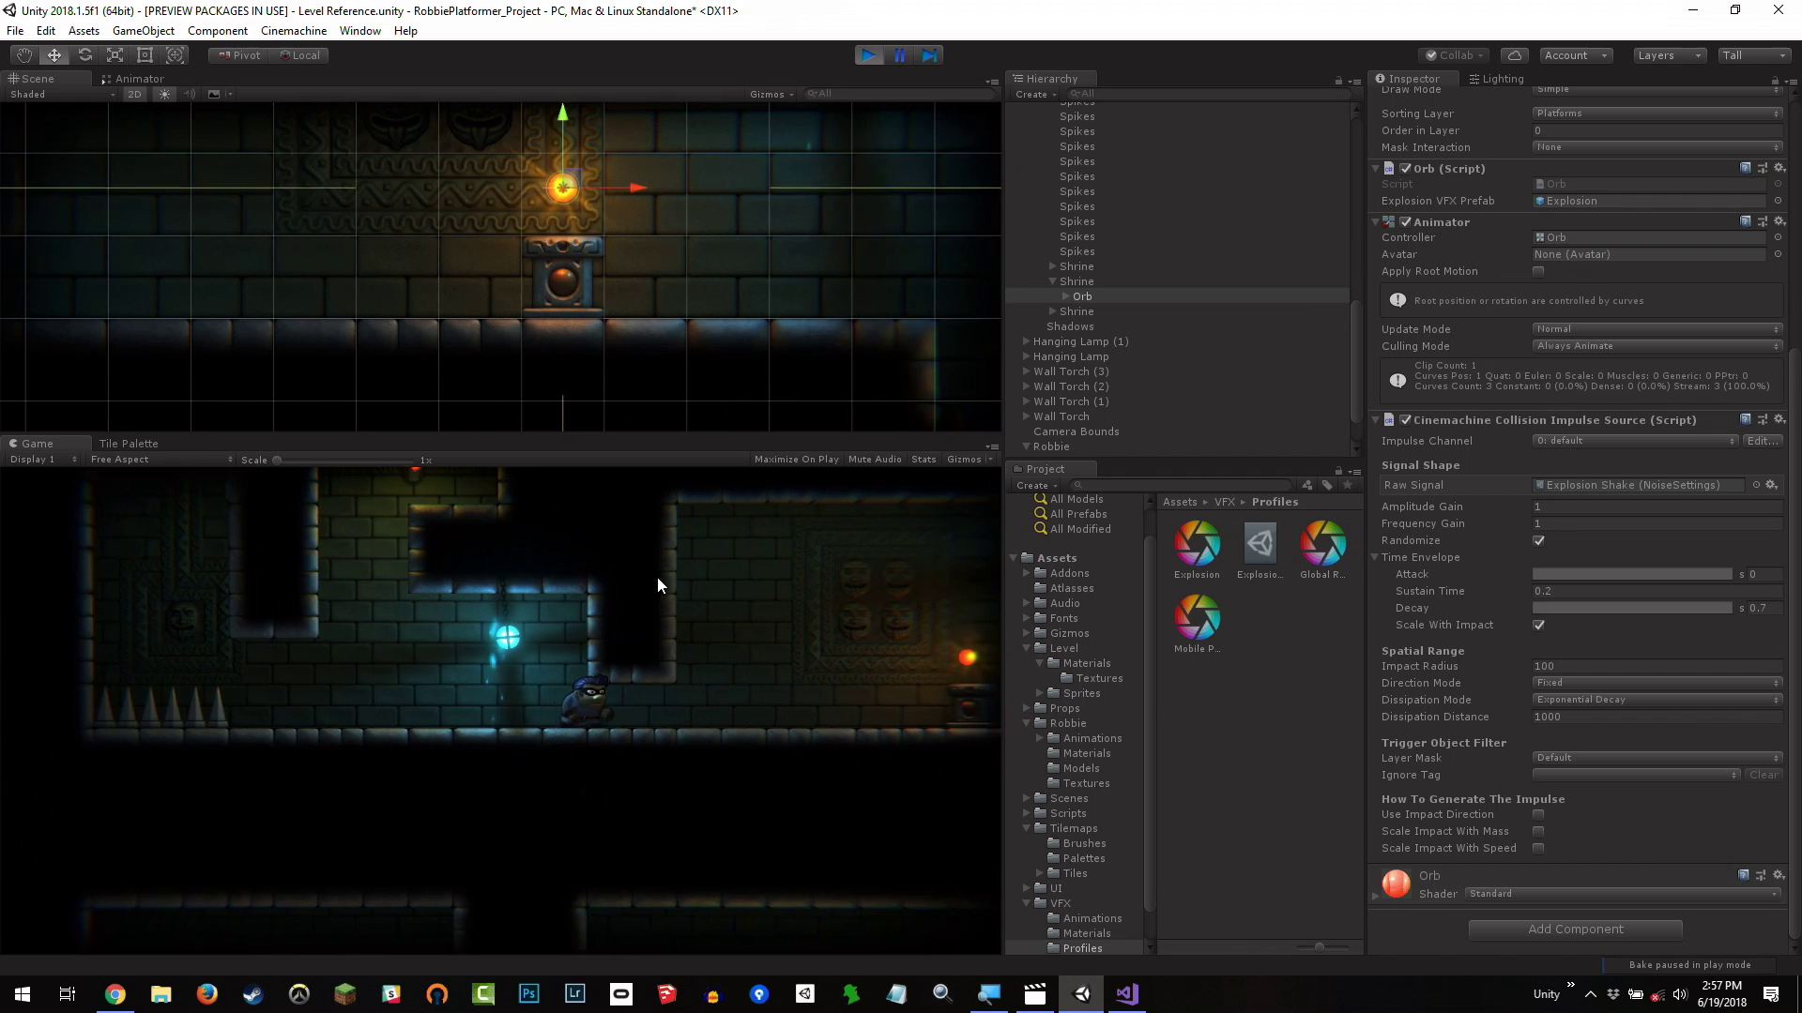
key(Left)
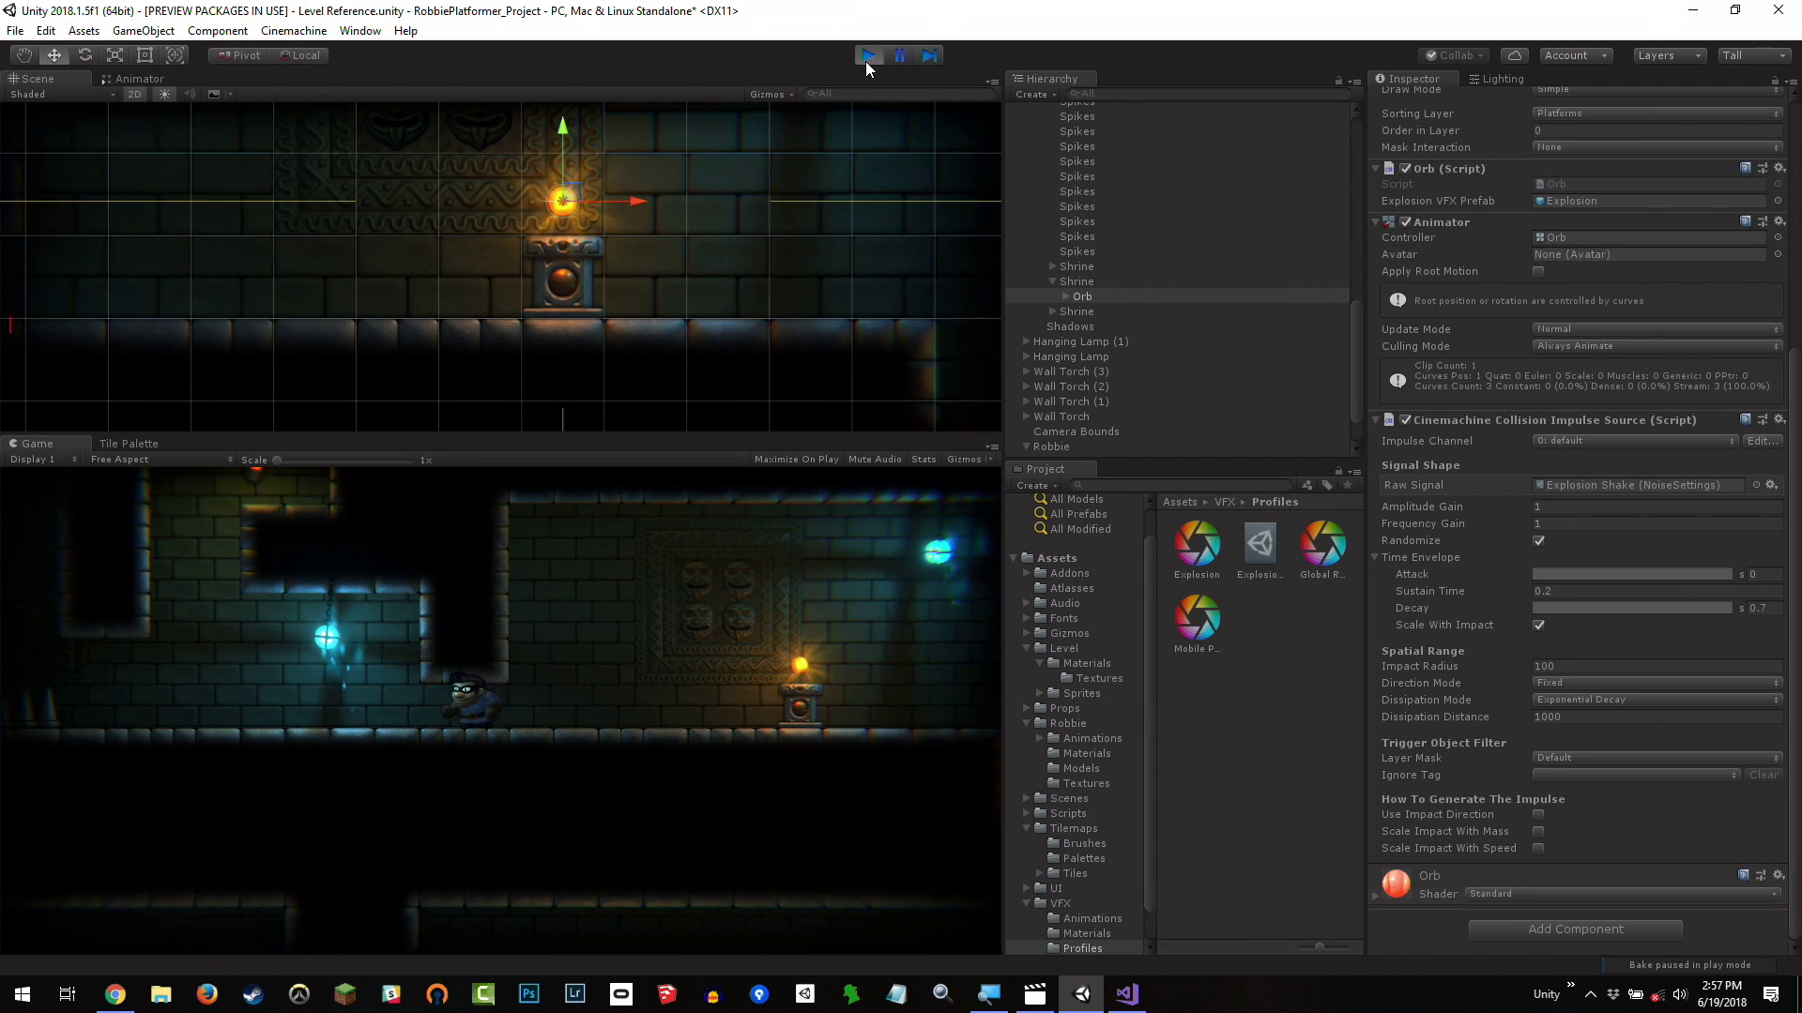
click(867, 56)
Add Player to the impulse source's Layer Mask alongside Default and start a play test.
click(1551, 777)
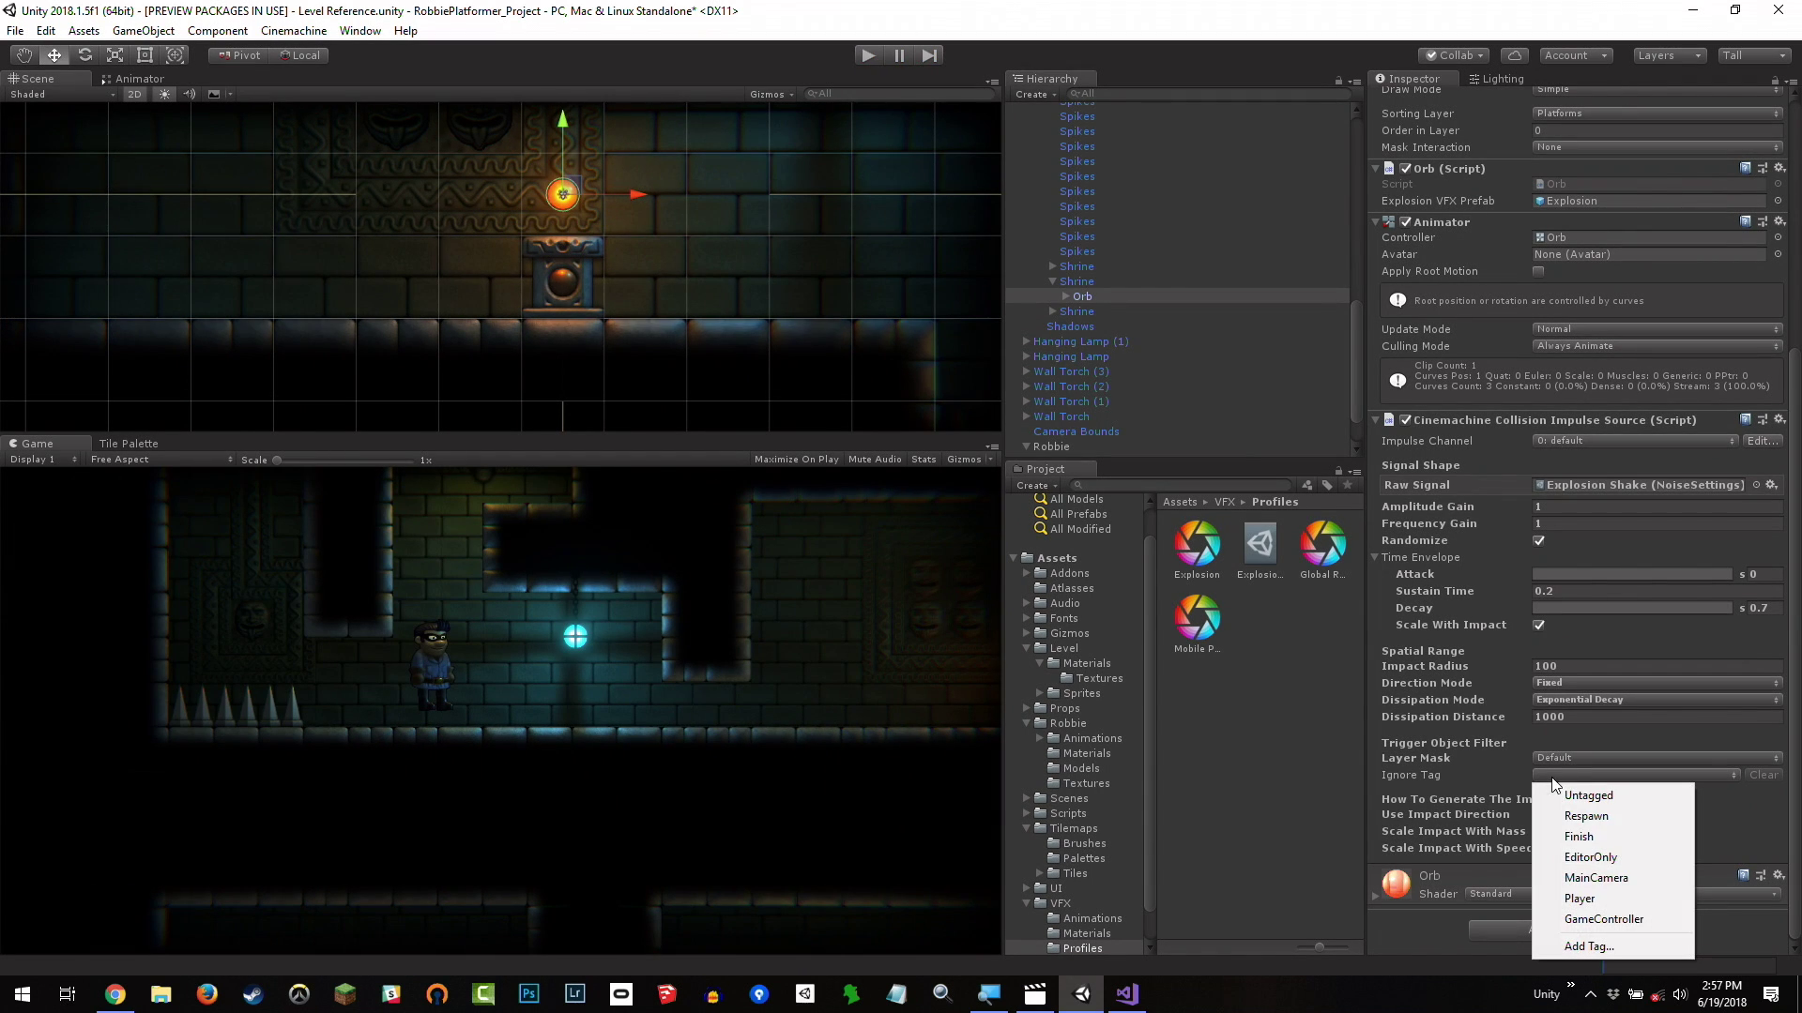
click(1557, 756)
click(1571, 754)
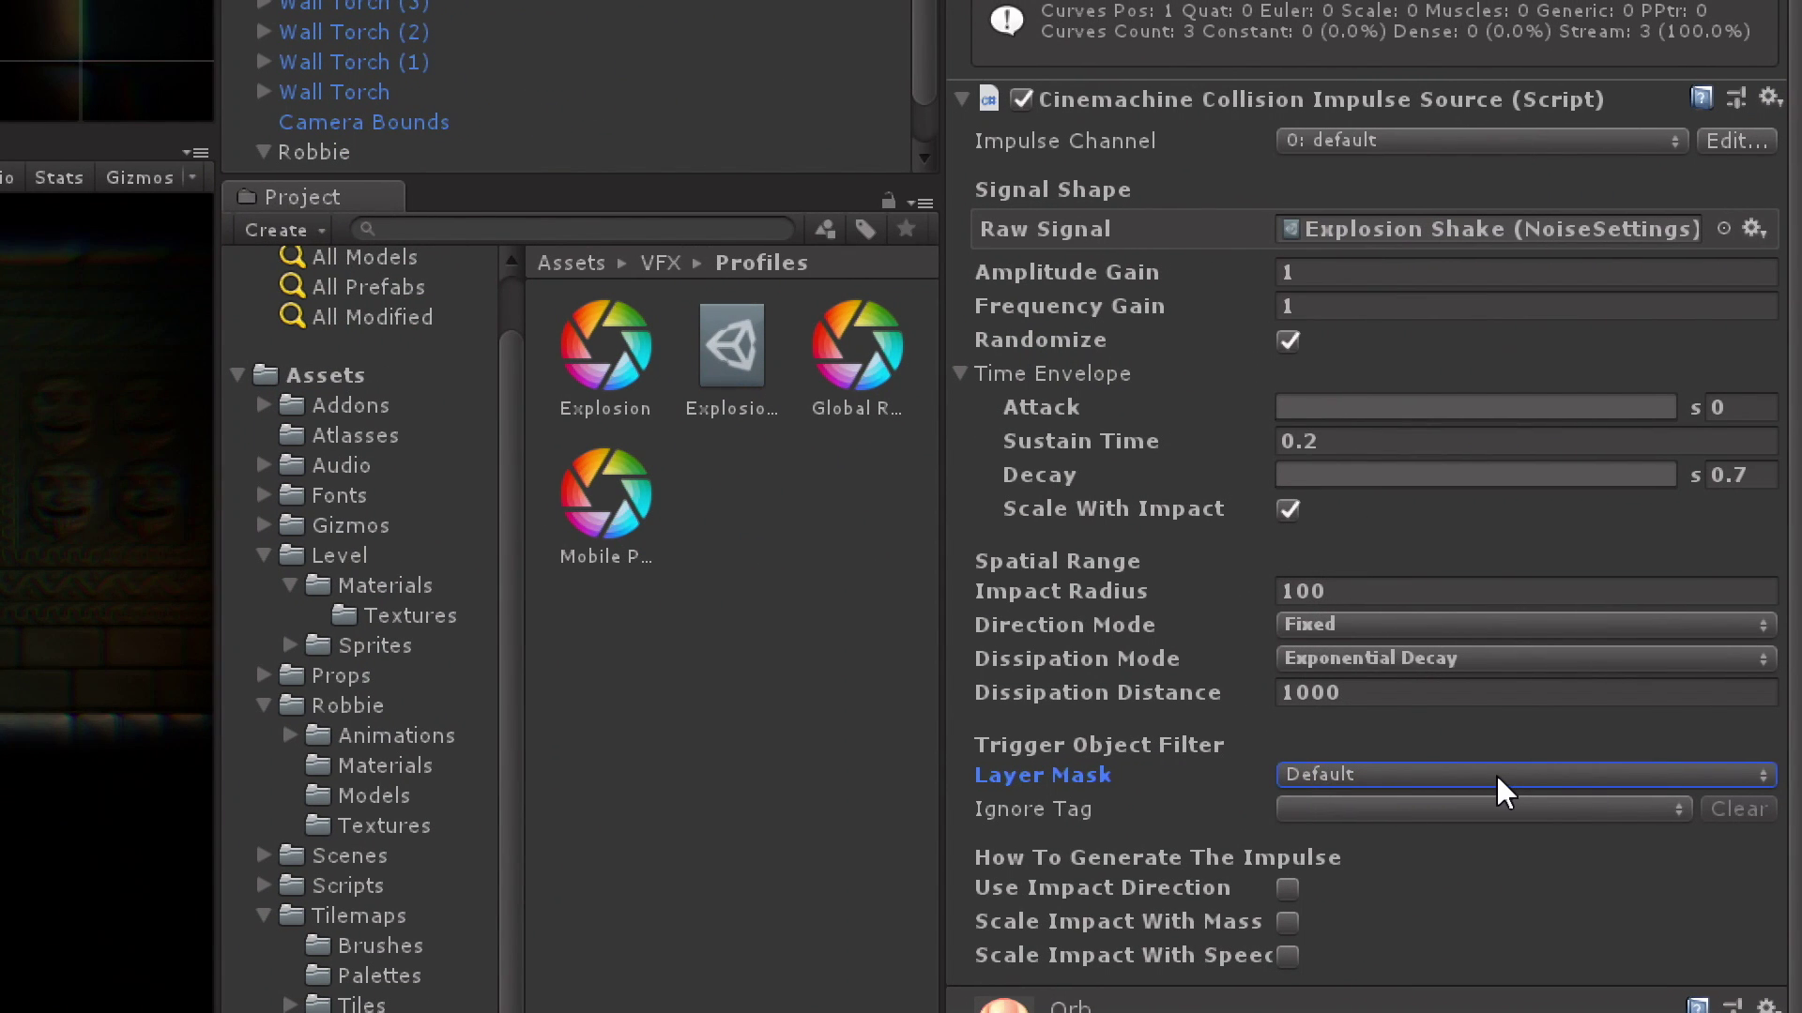
click(1496, 774)
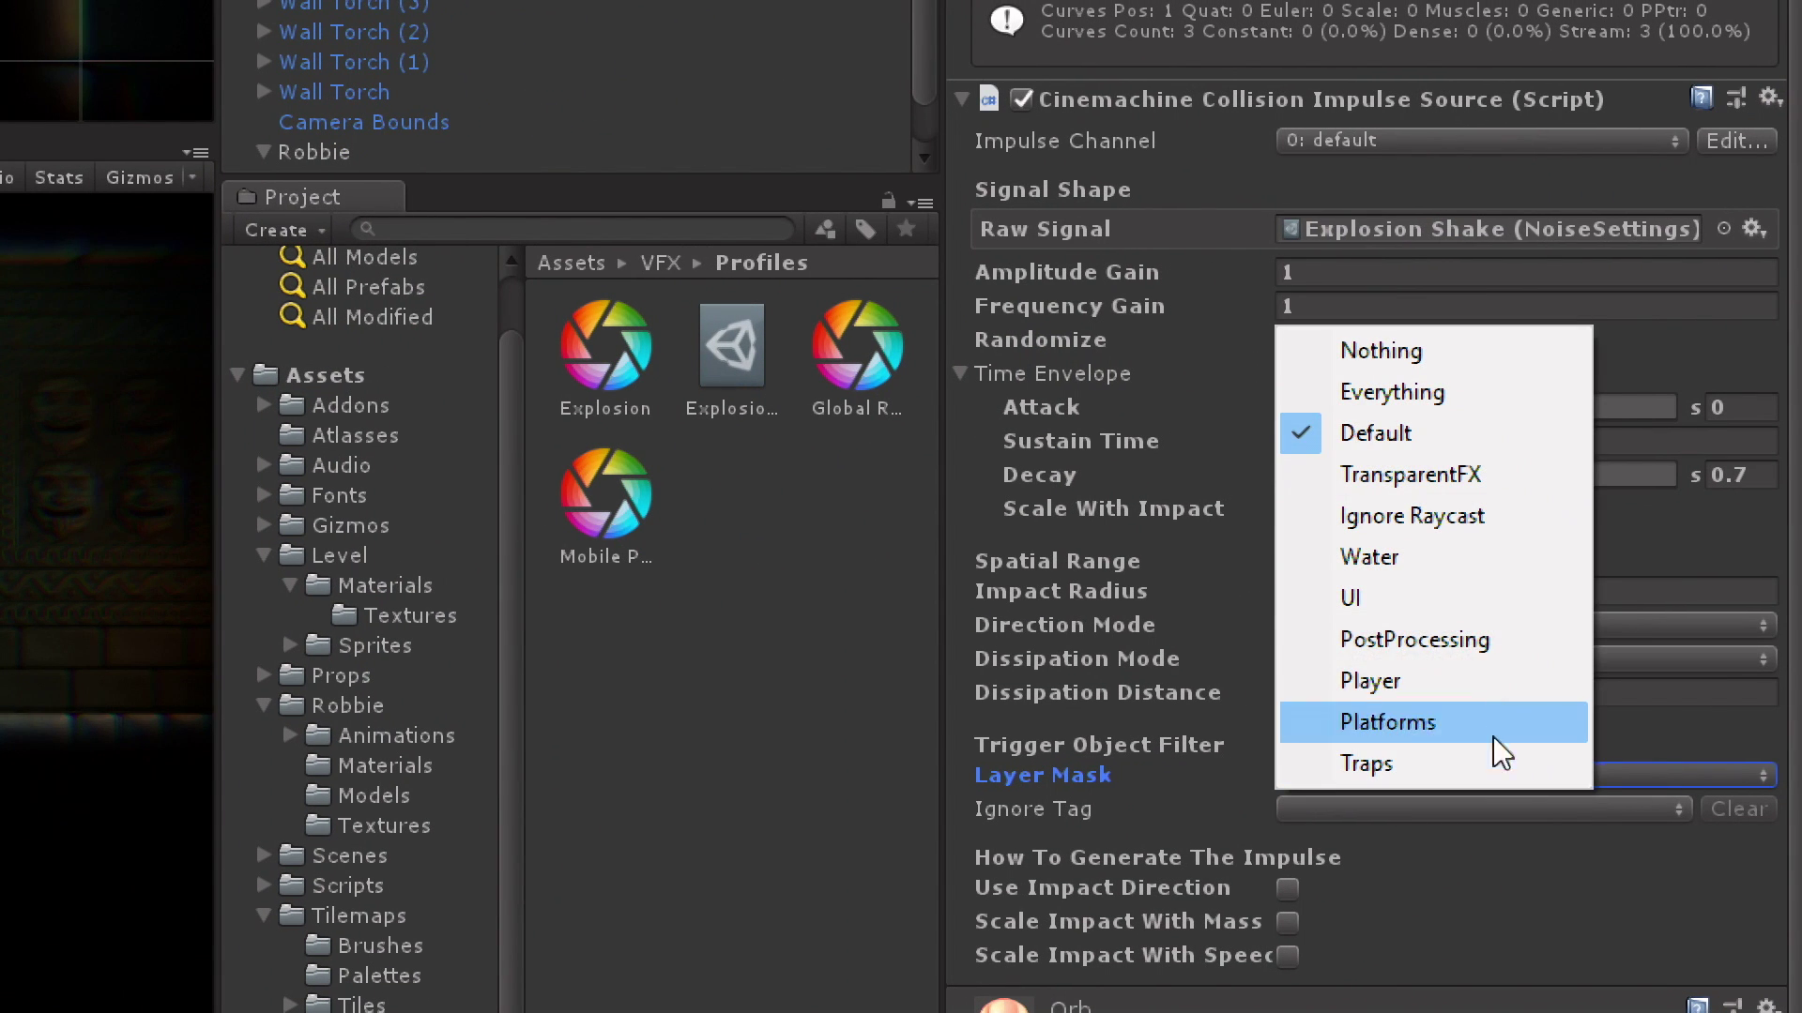
click(1473, 681)
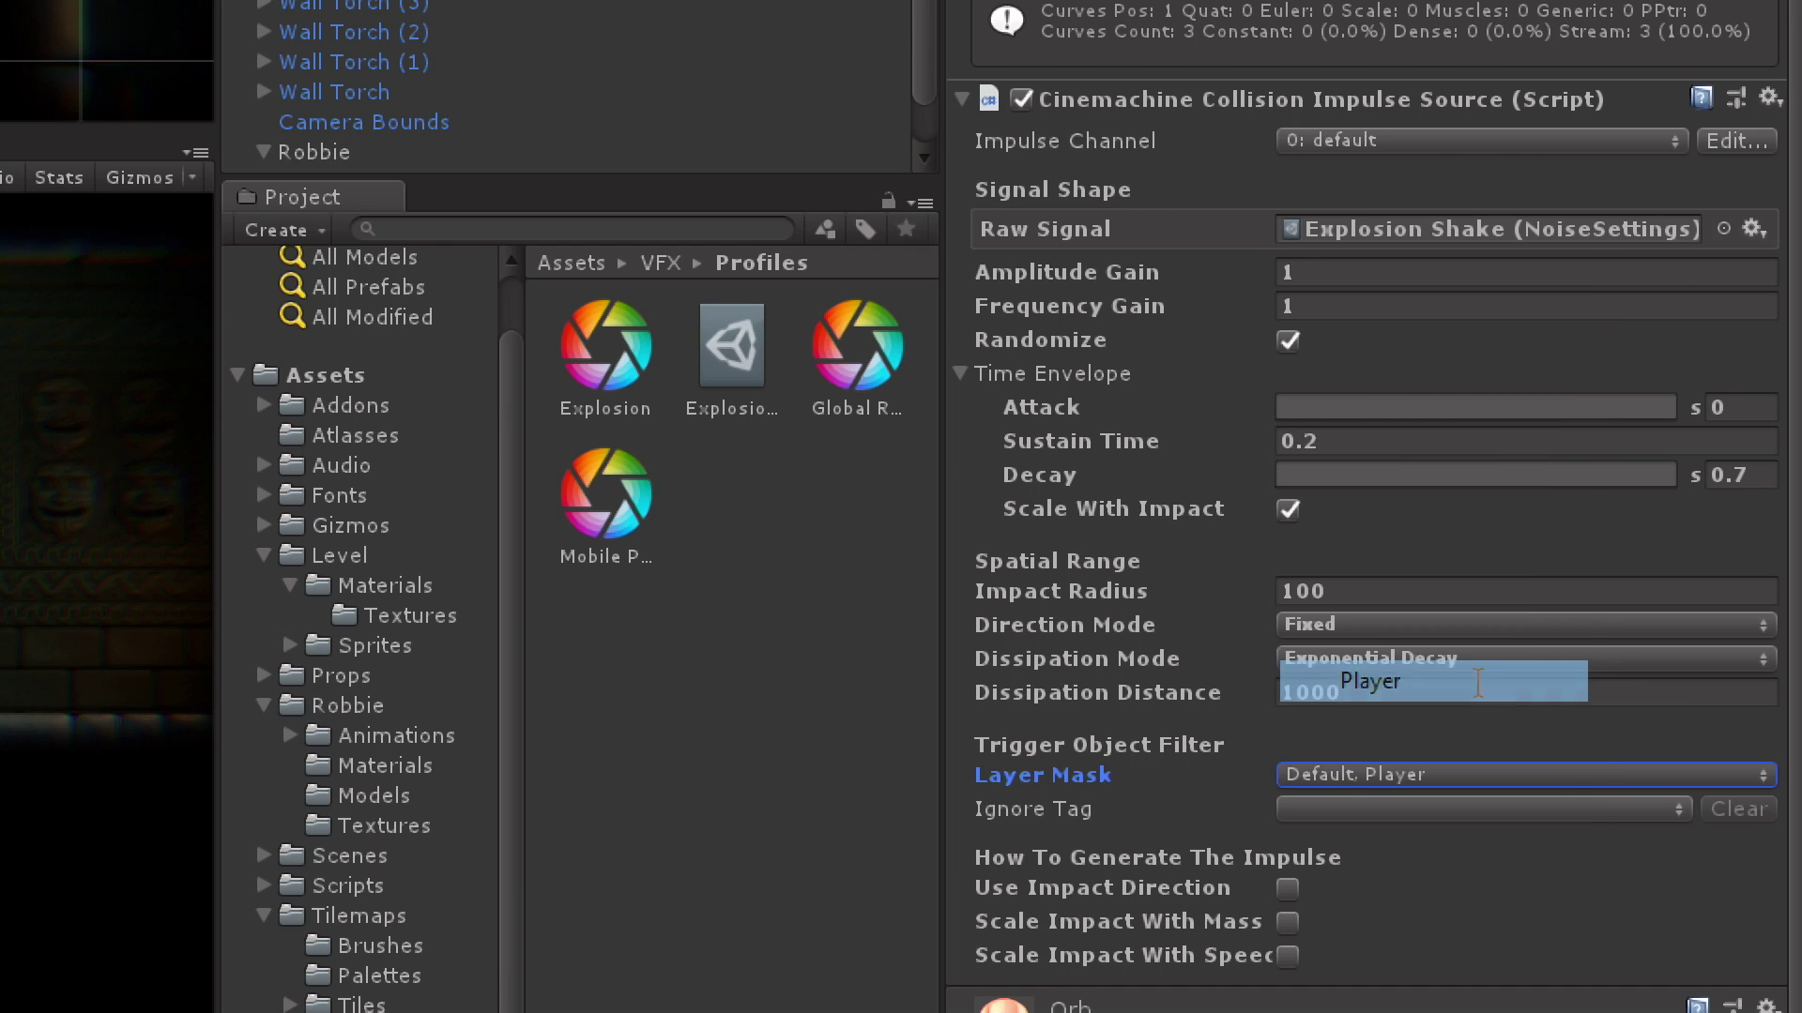
click(859, 56)
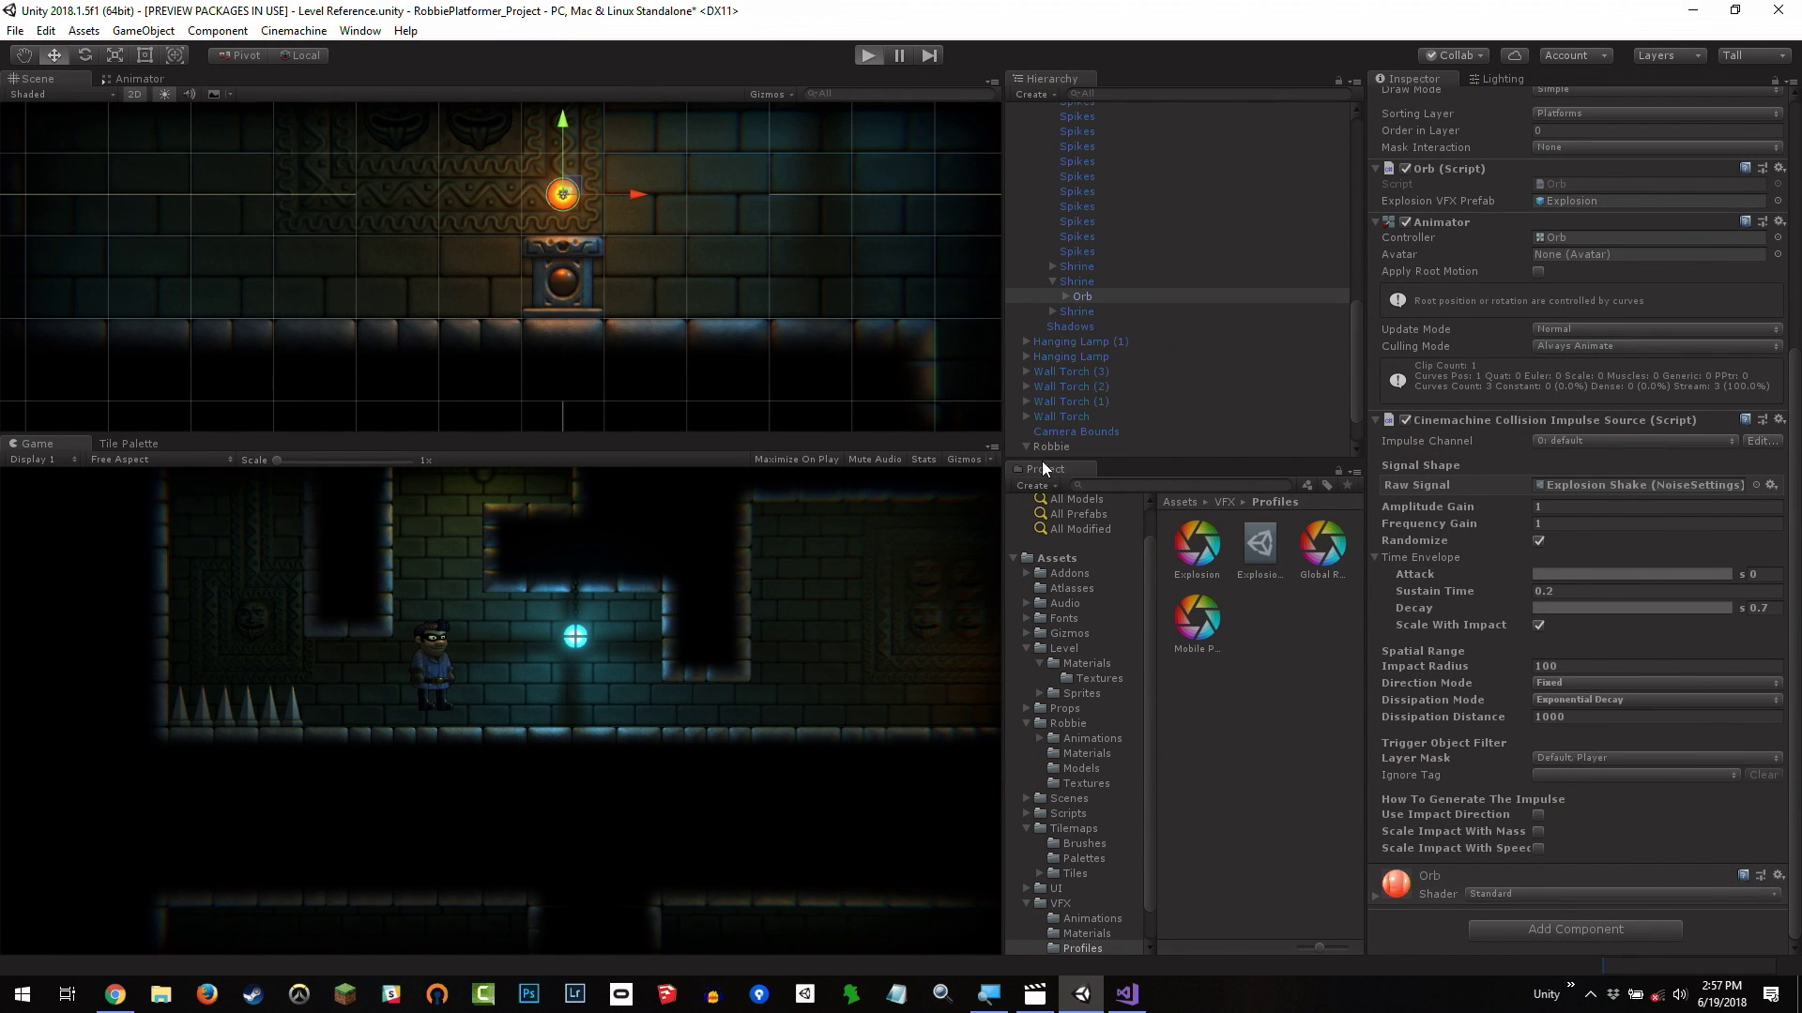
Walk Robbie right and jump onto the shrine to trigger the orb shake, then stop play.
key(Right)
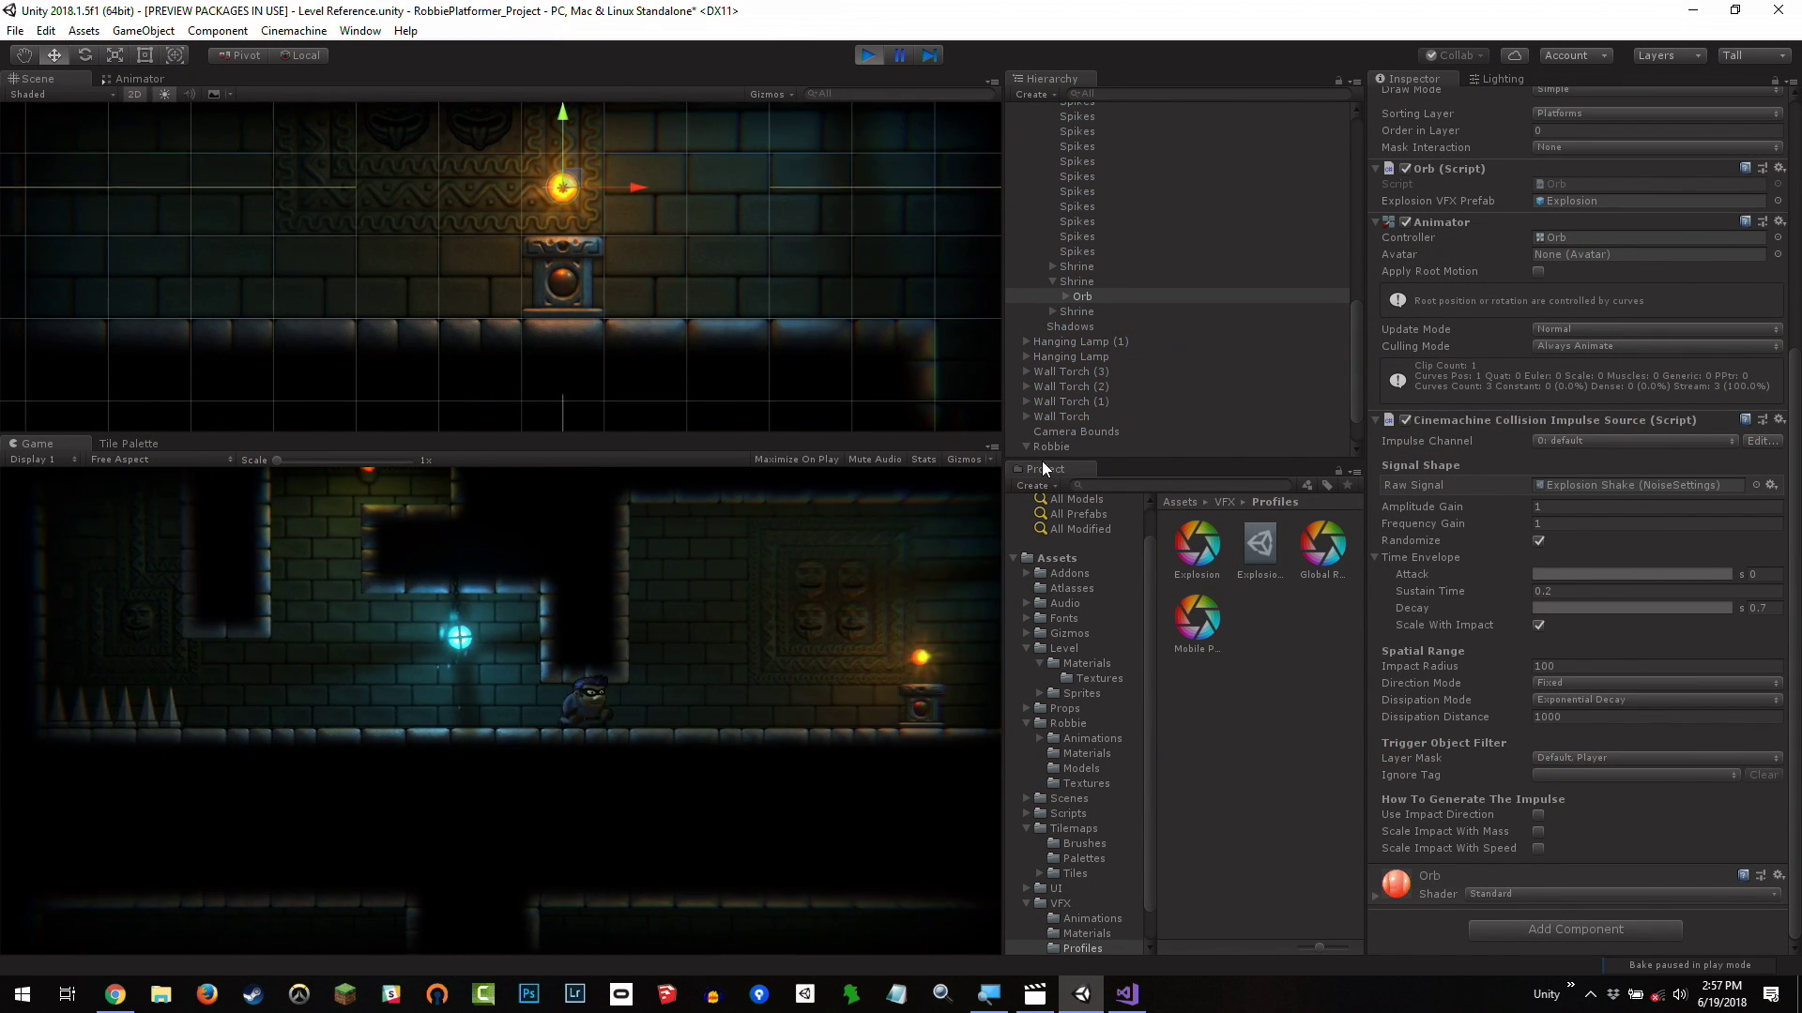
key(space)
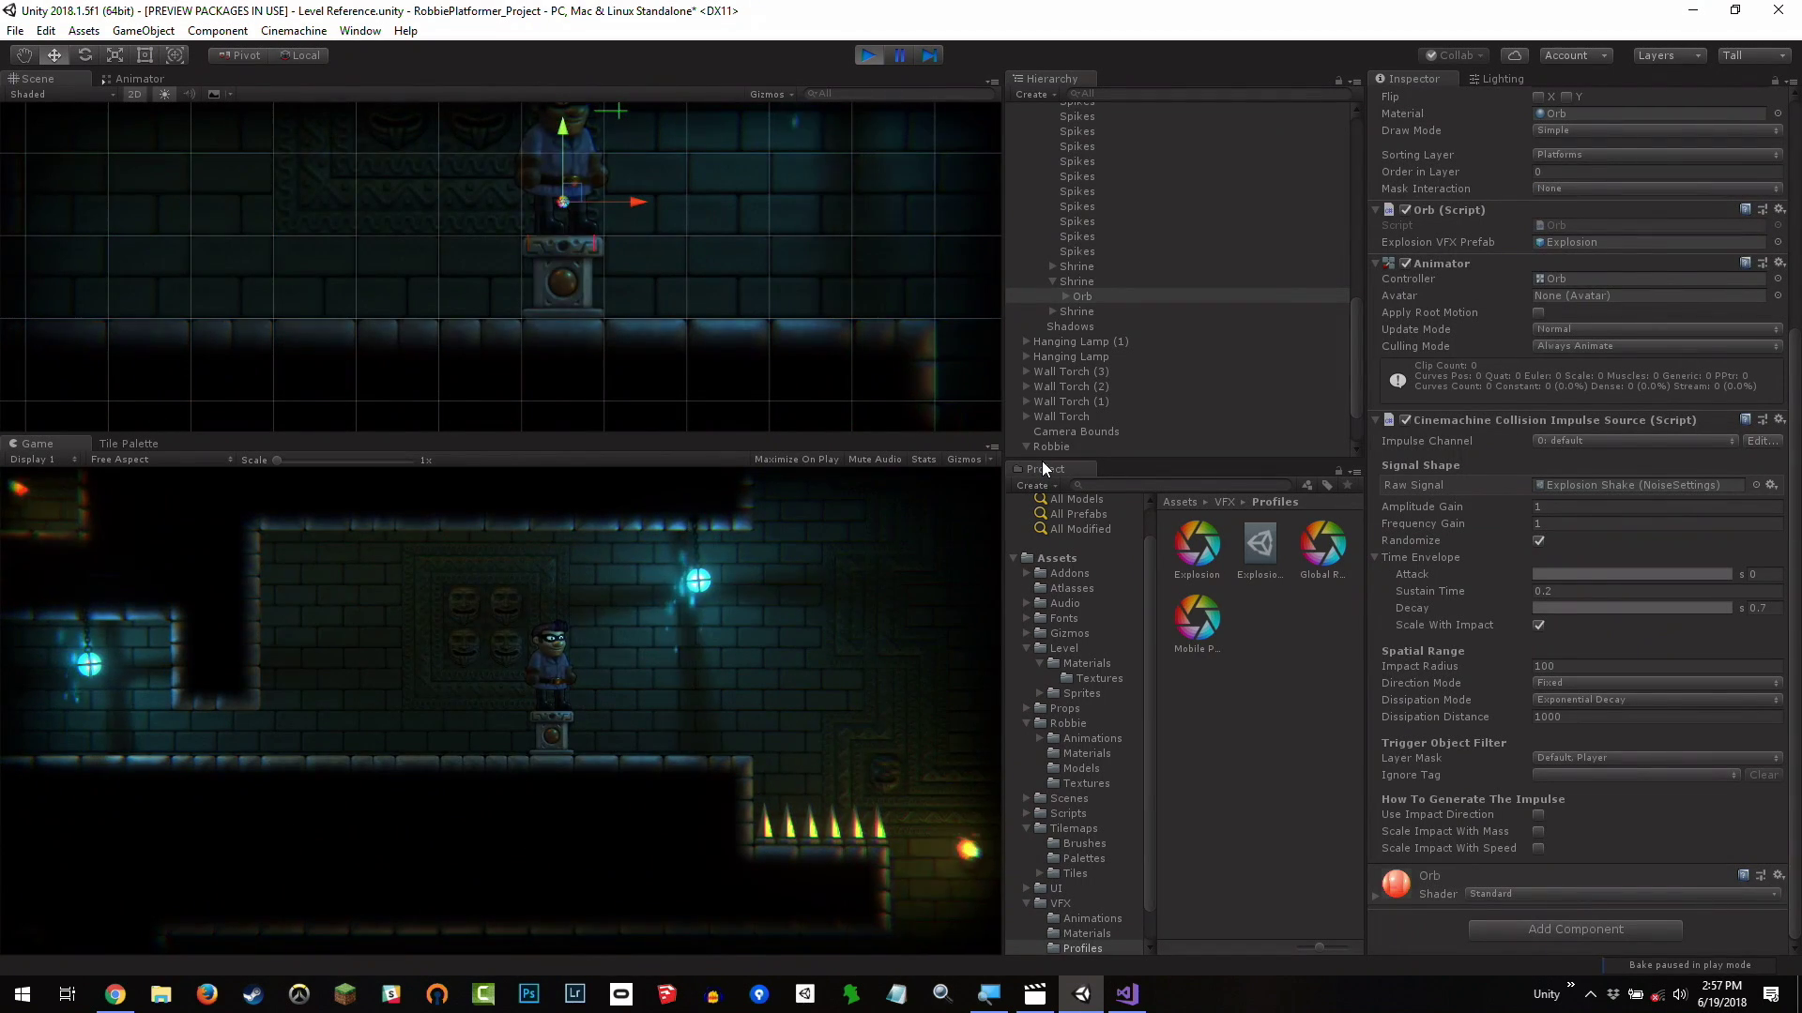
click(868, 55)
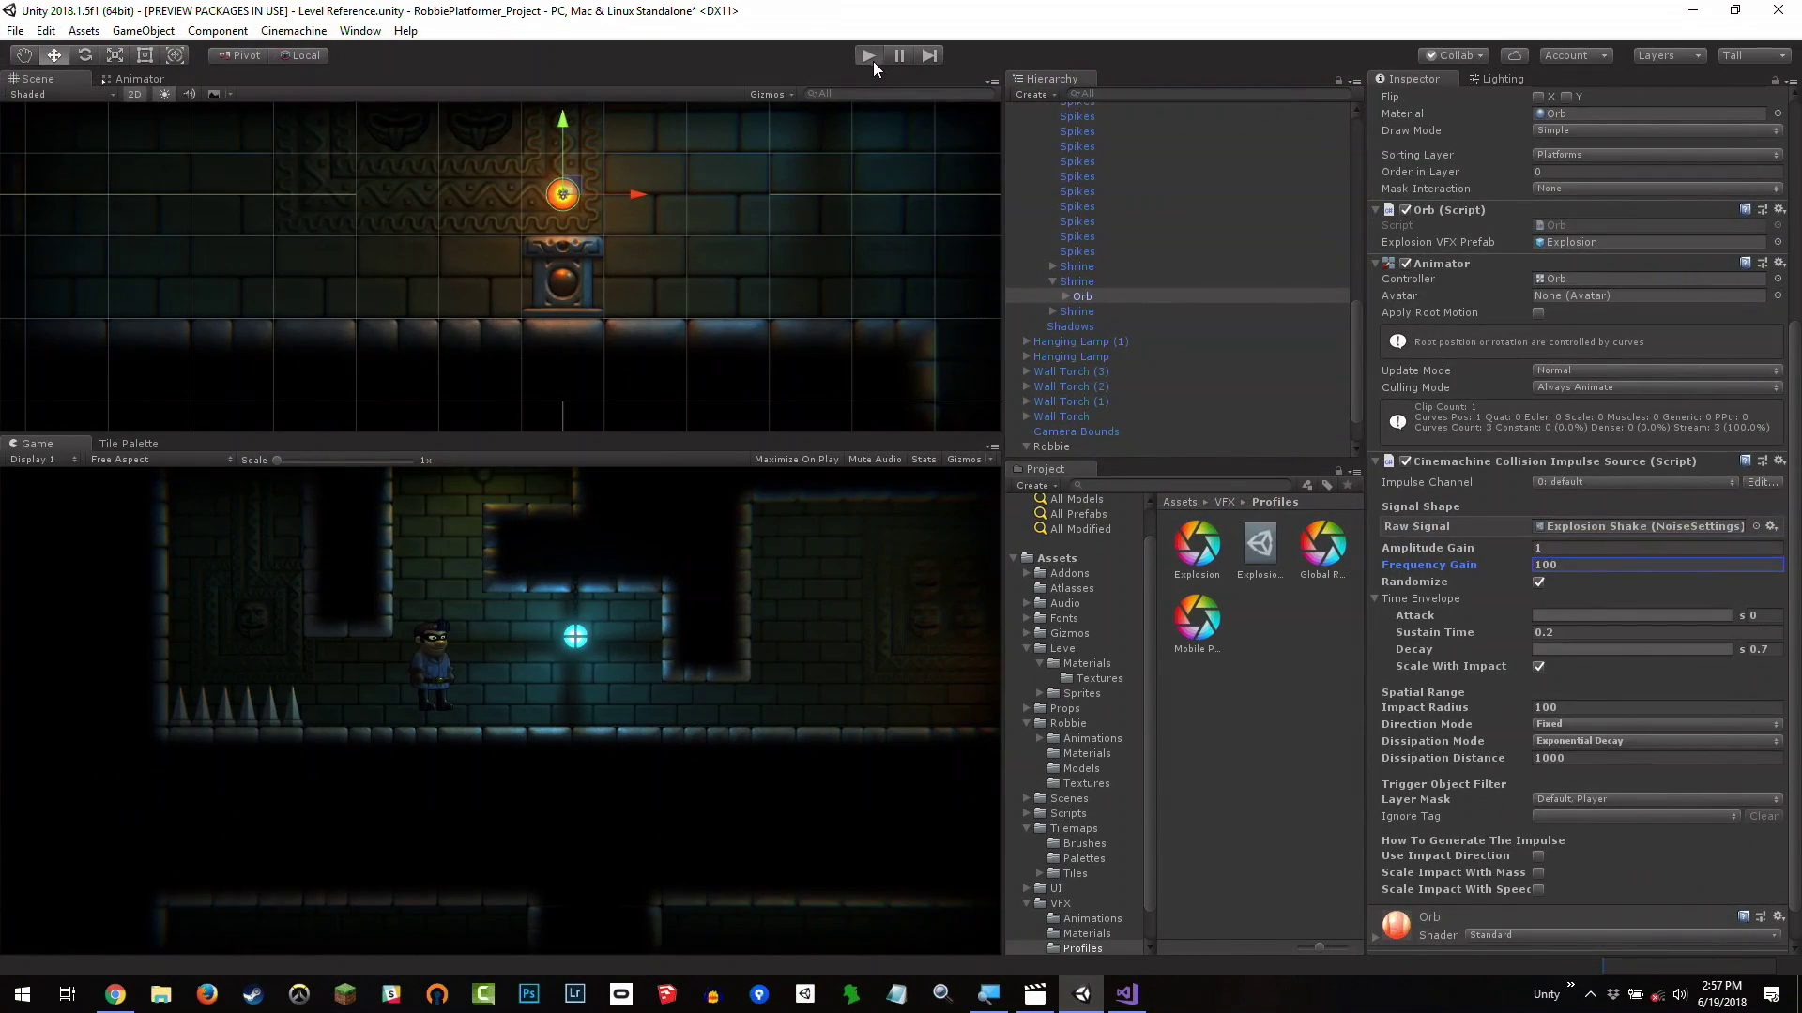
Play-test the faster shake: run Robbie right, jump onto the shrine to burst the orb, walk back left.
click(870, 57)
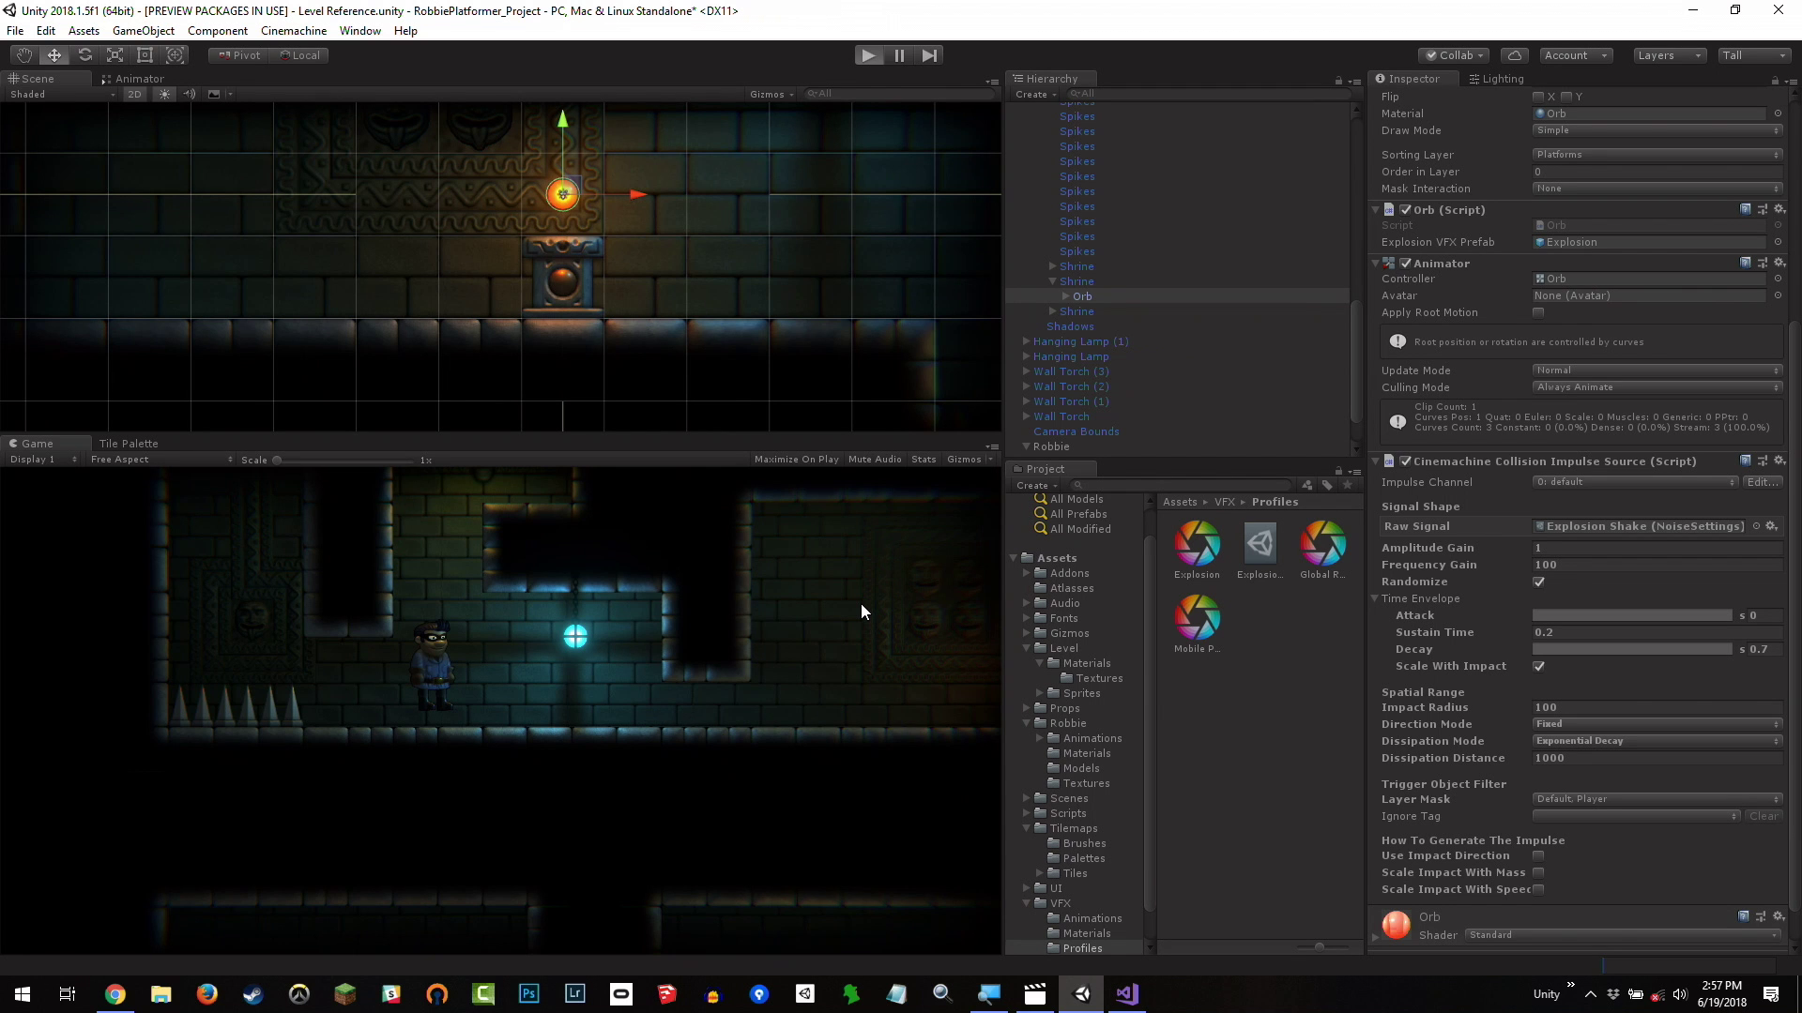
key(Right)
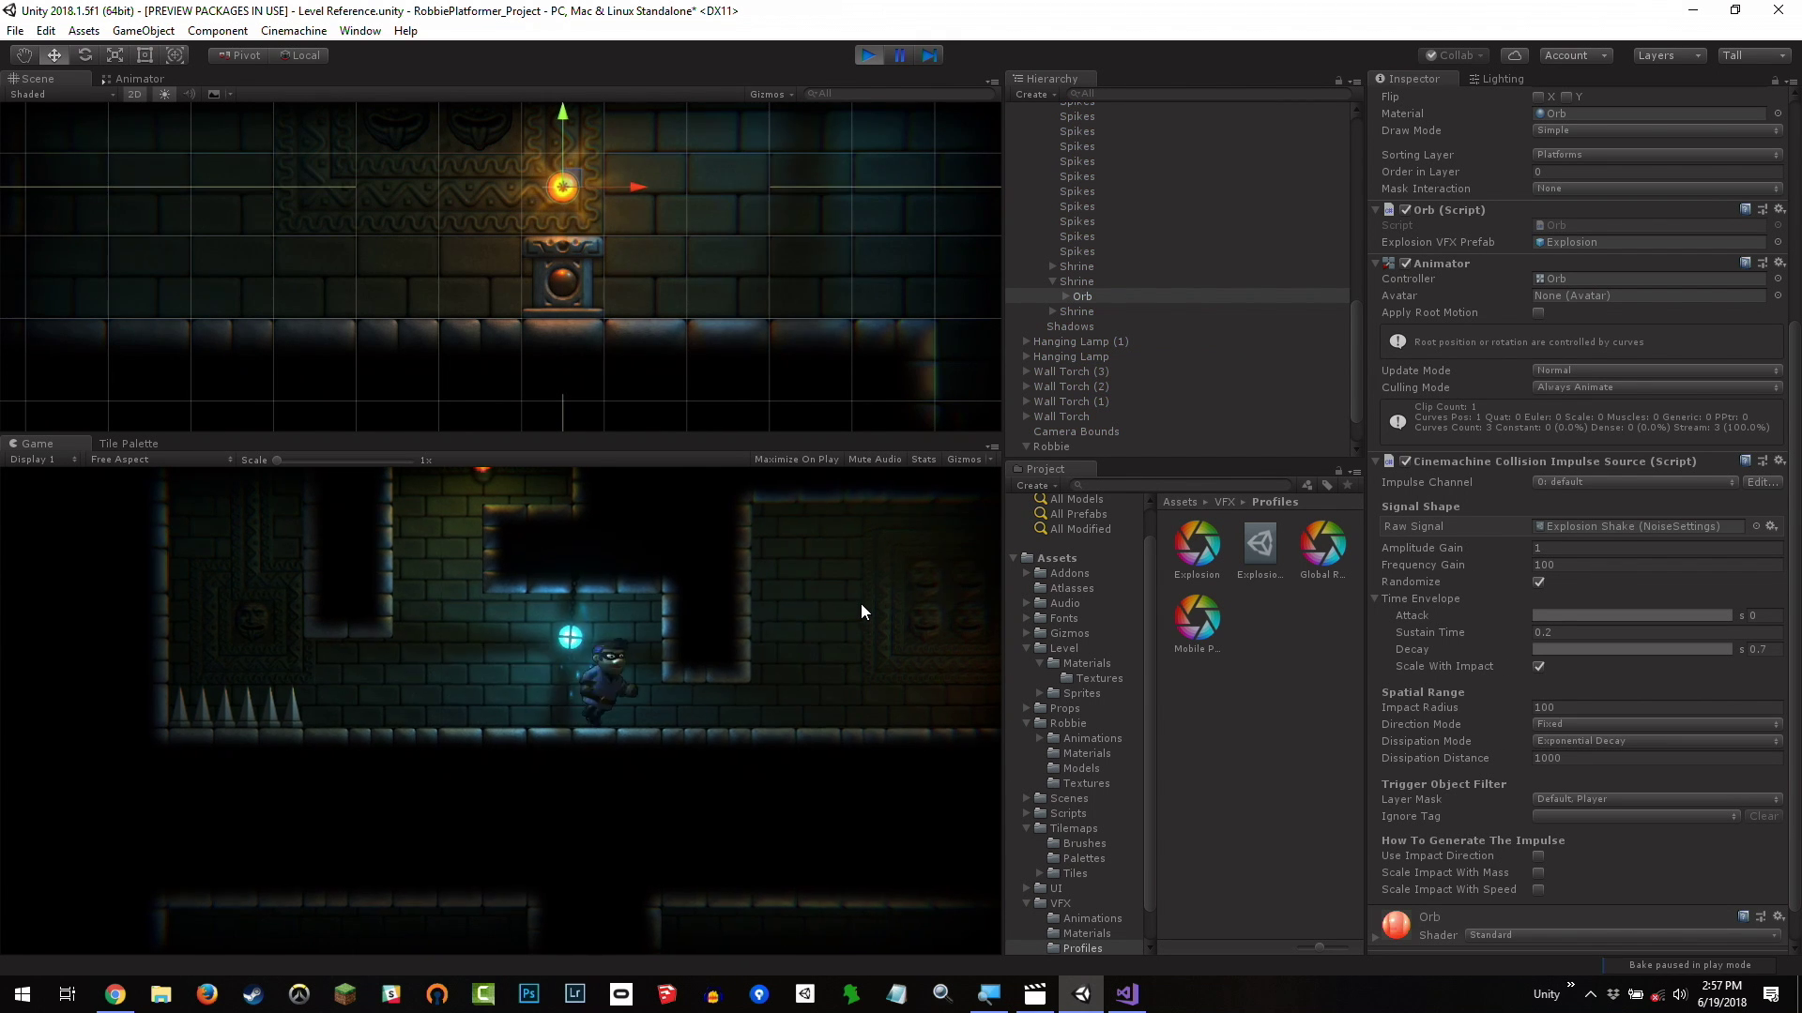
key(space)
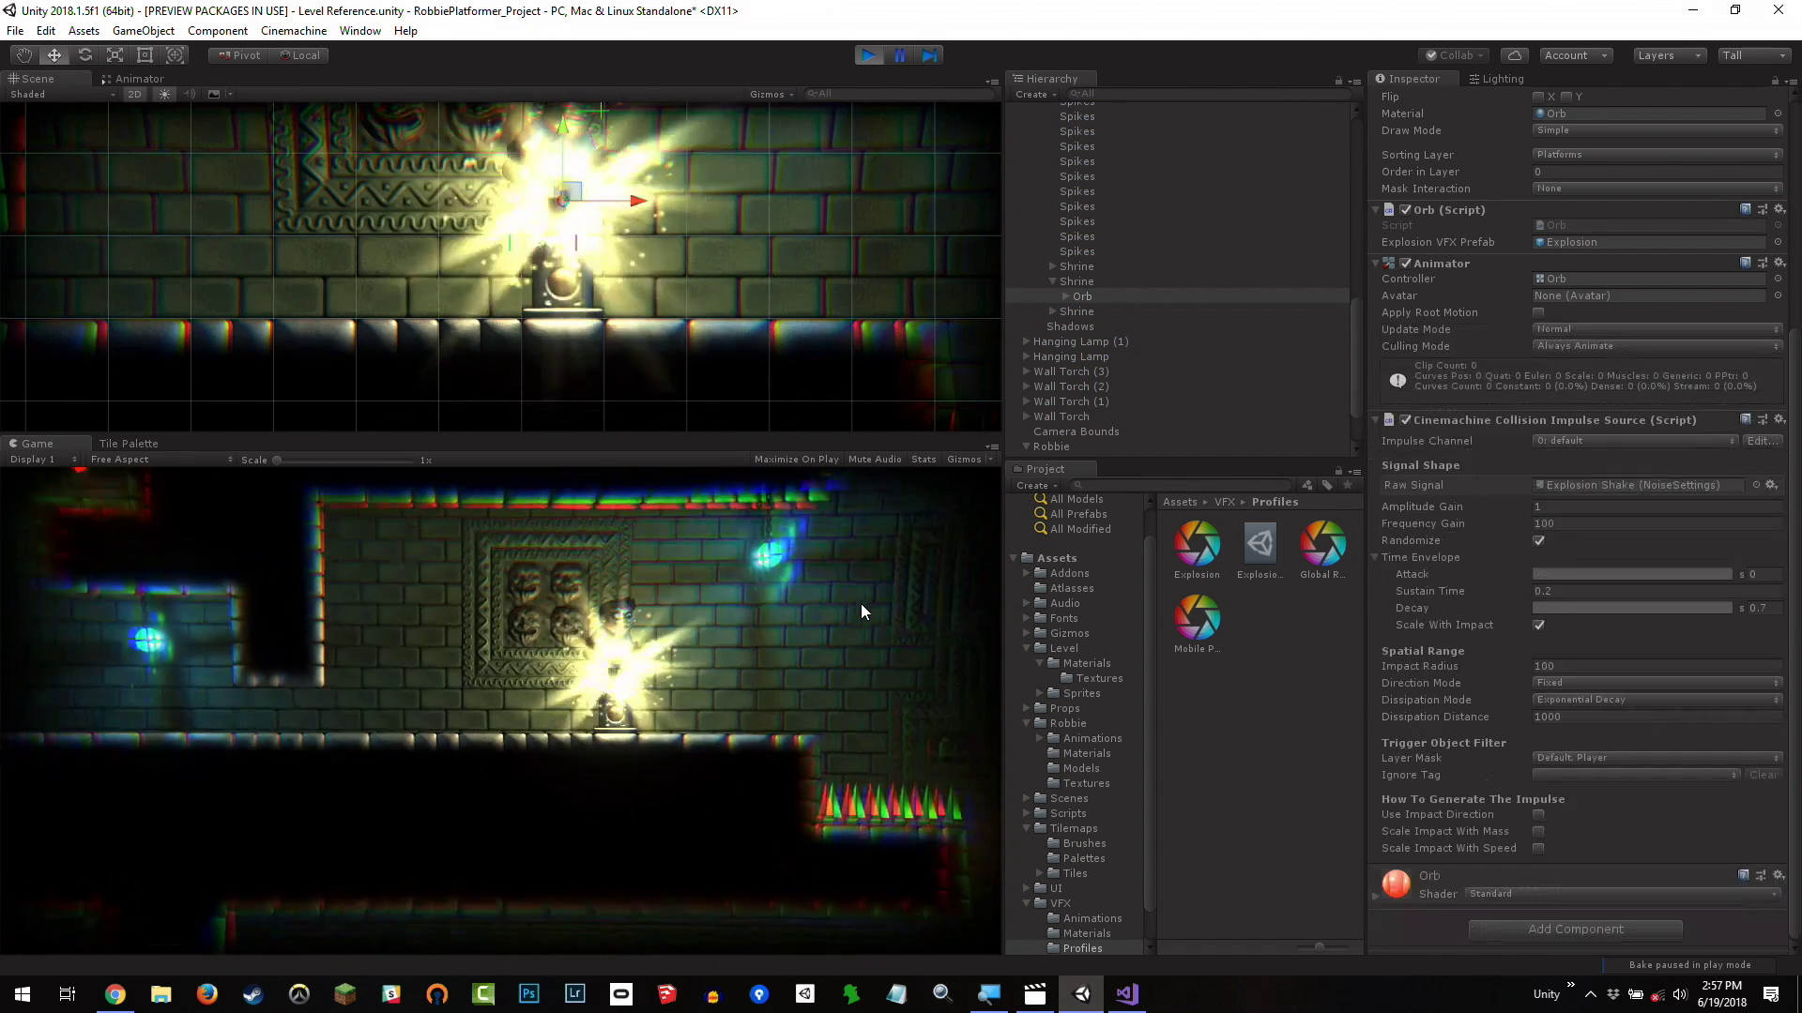
key(Left)
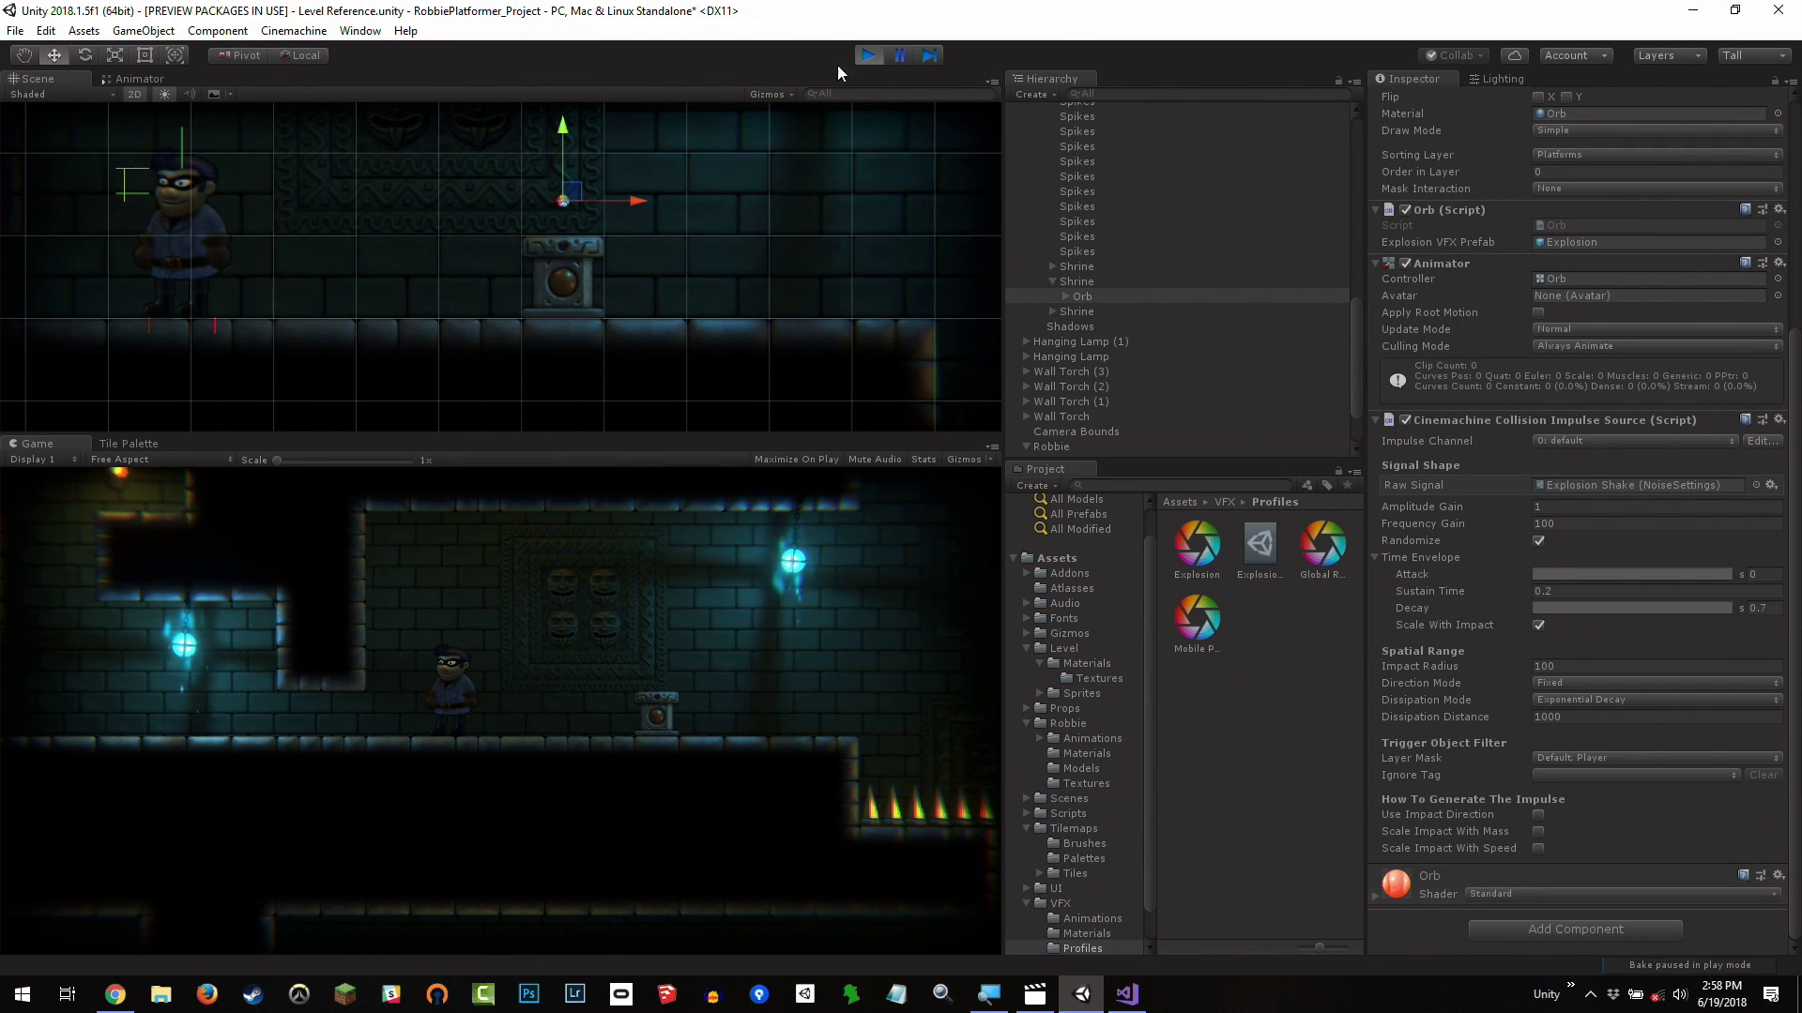
Stop the play test and frame the Shrine close-up in the Scene view.
click(870, 58)
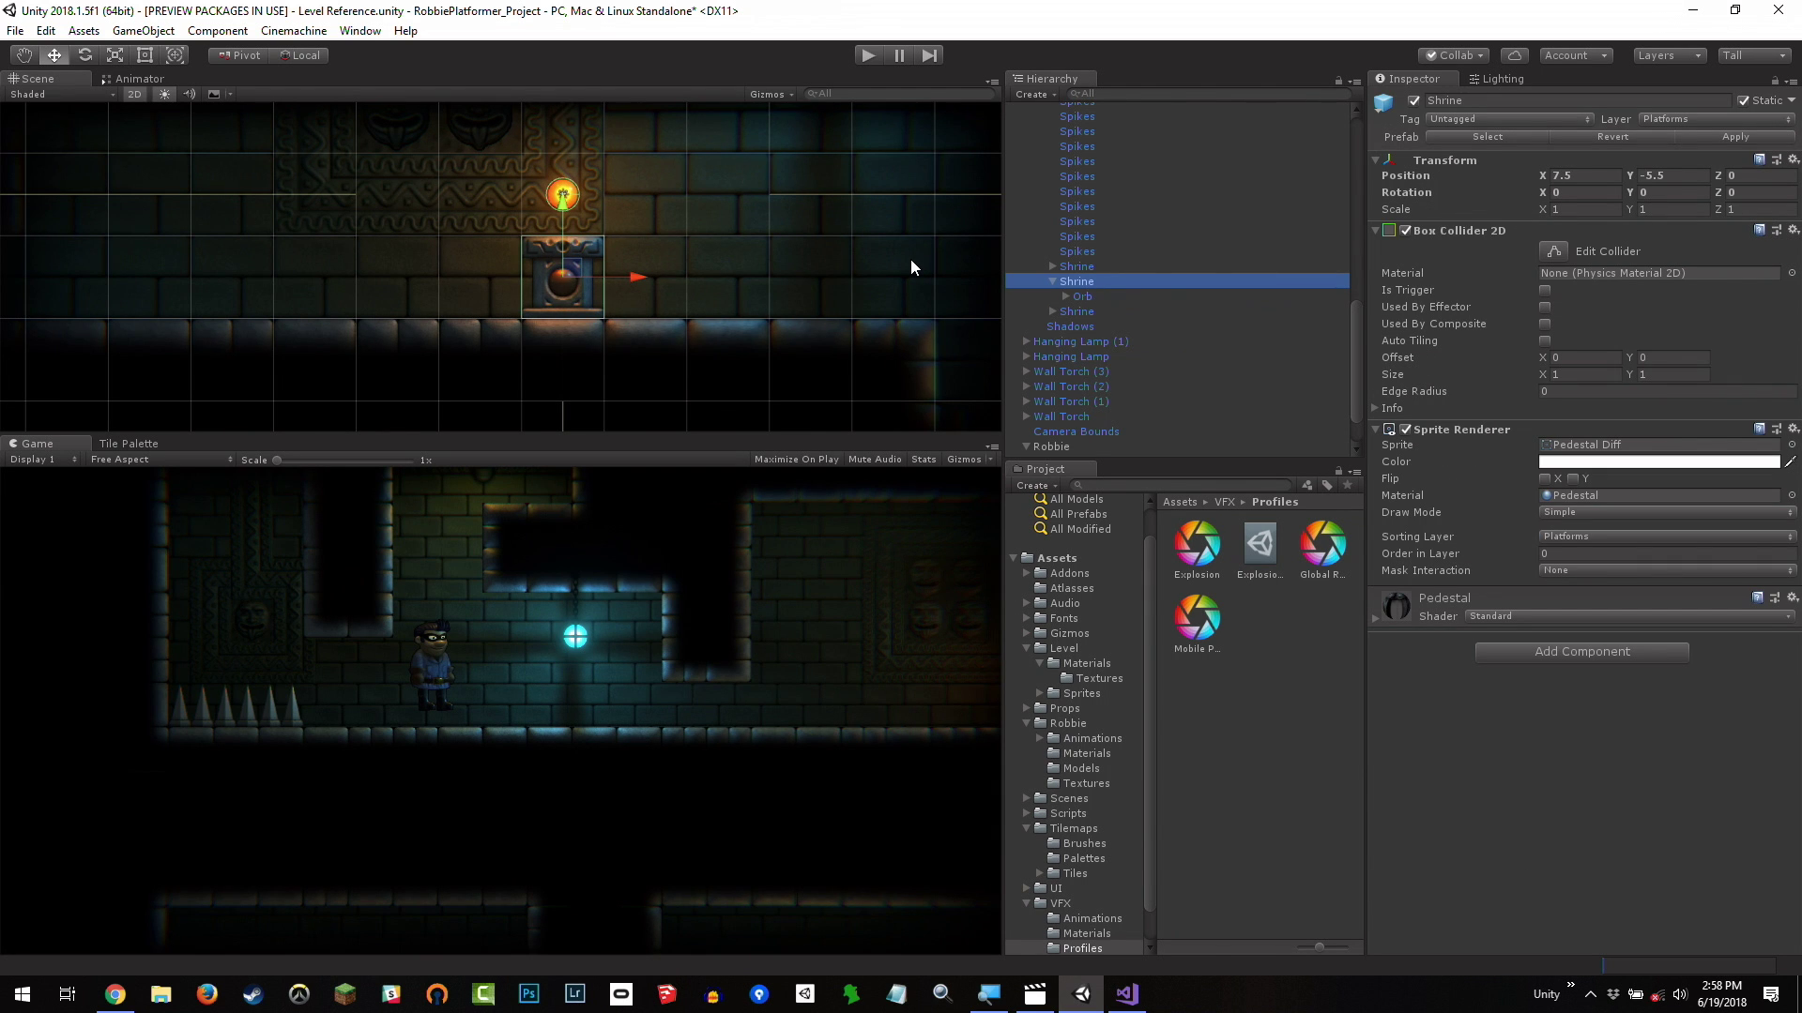
scroll(775, 263, down, 6)
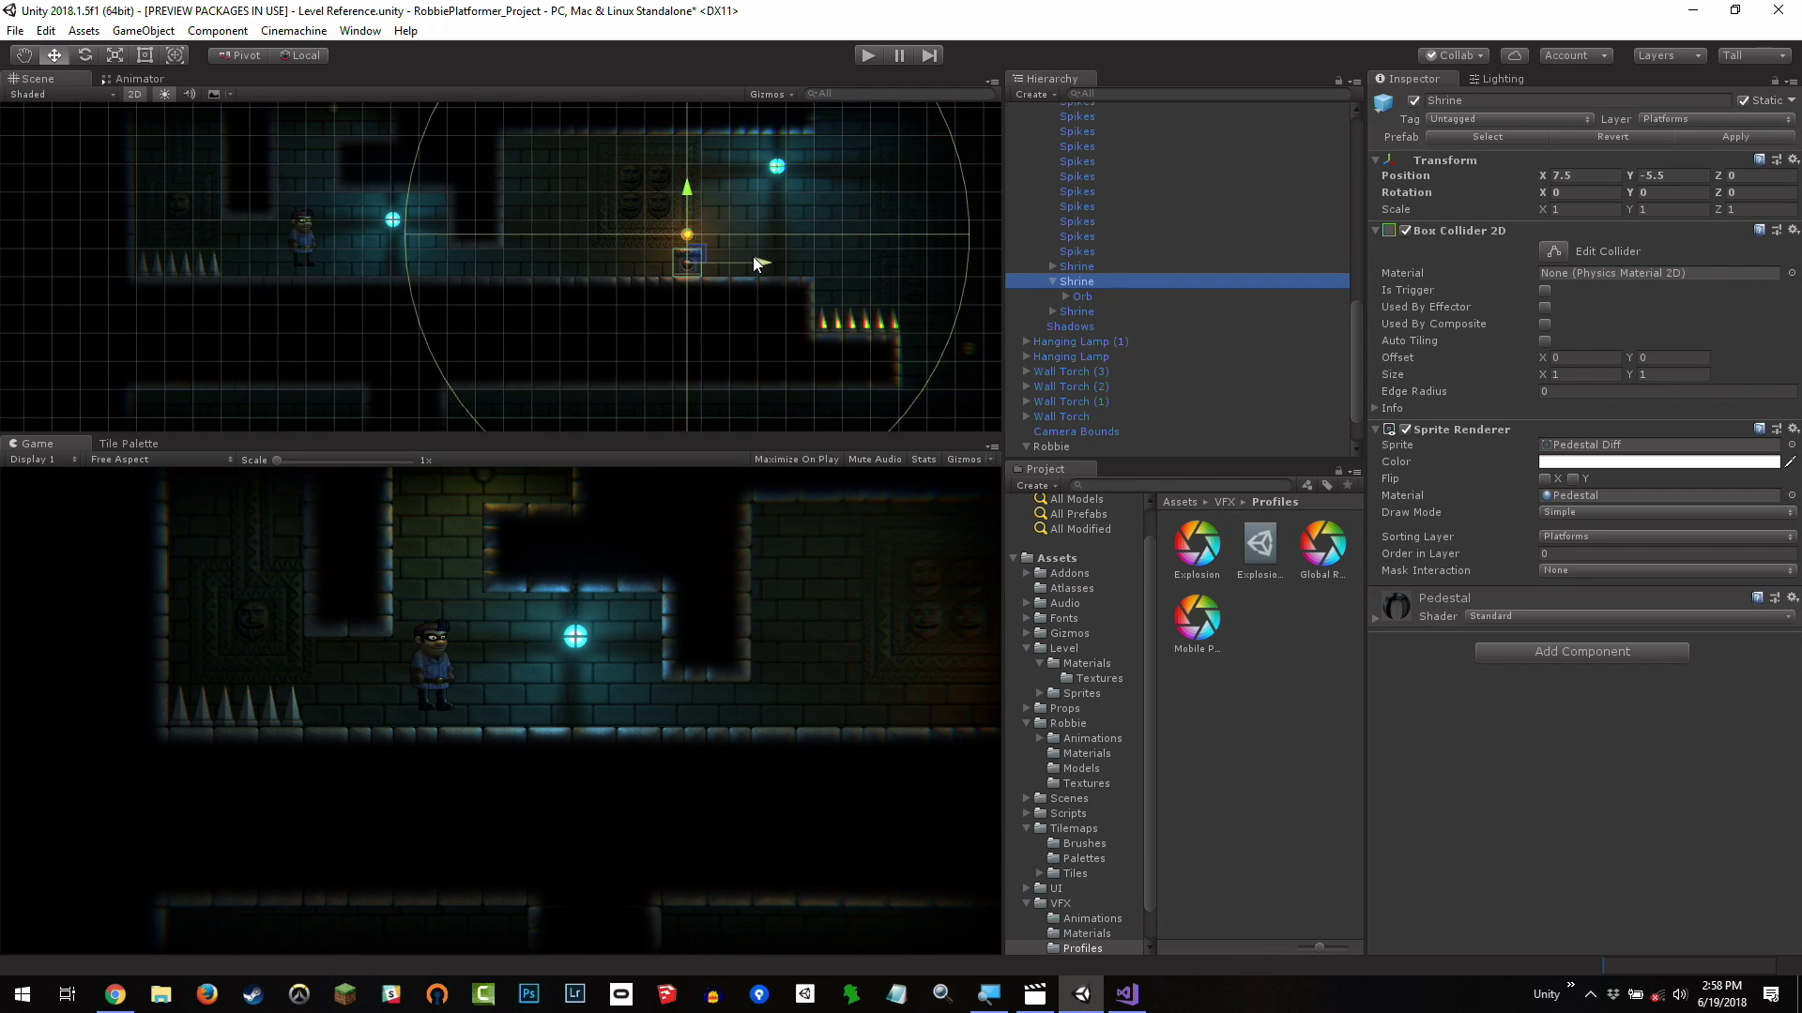
middle_drag(786, 267, 720, 223)
key(f)
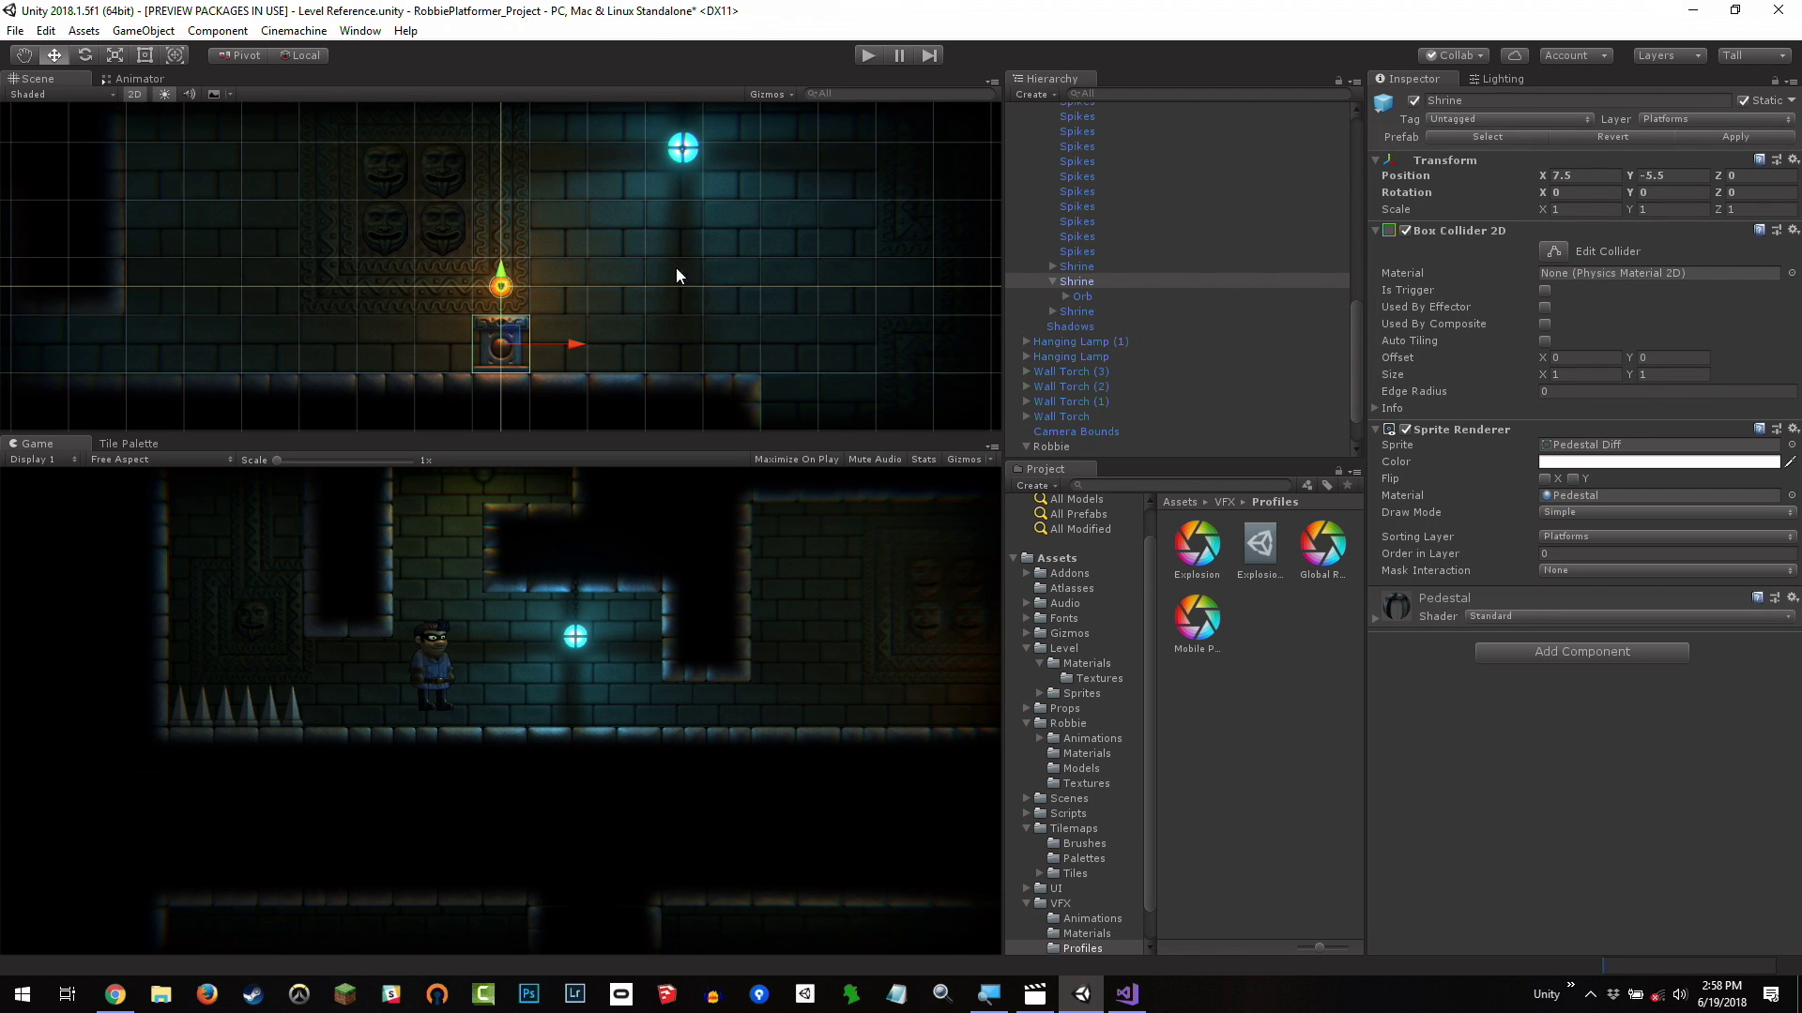
Set the Orb's impulse Amplitude Gain to an extreme 9001.
click(1094, 294)
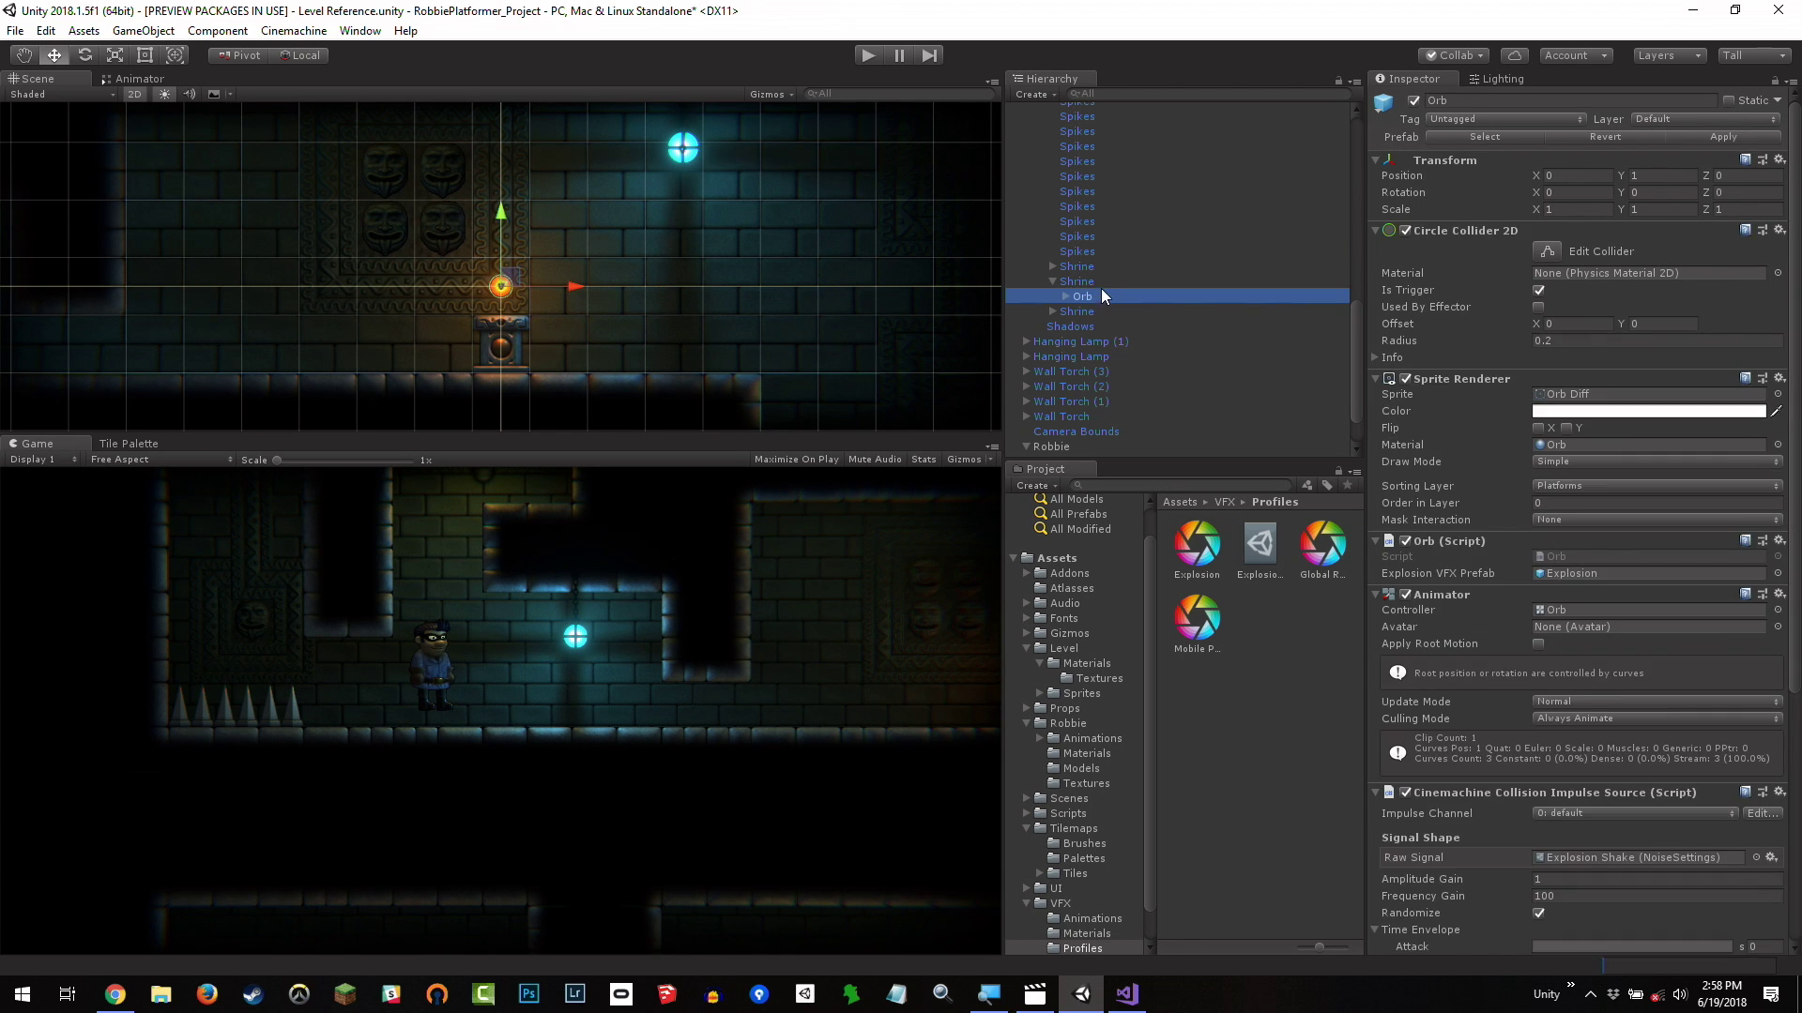
click(1096, 280)
click(1096, 294)
scroll(1591, 649, down, 5)
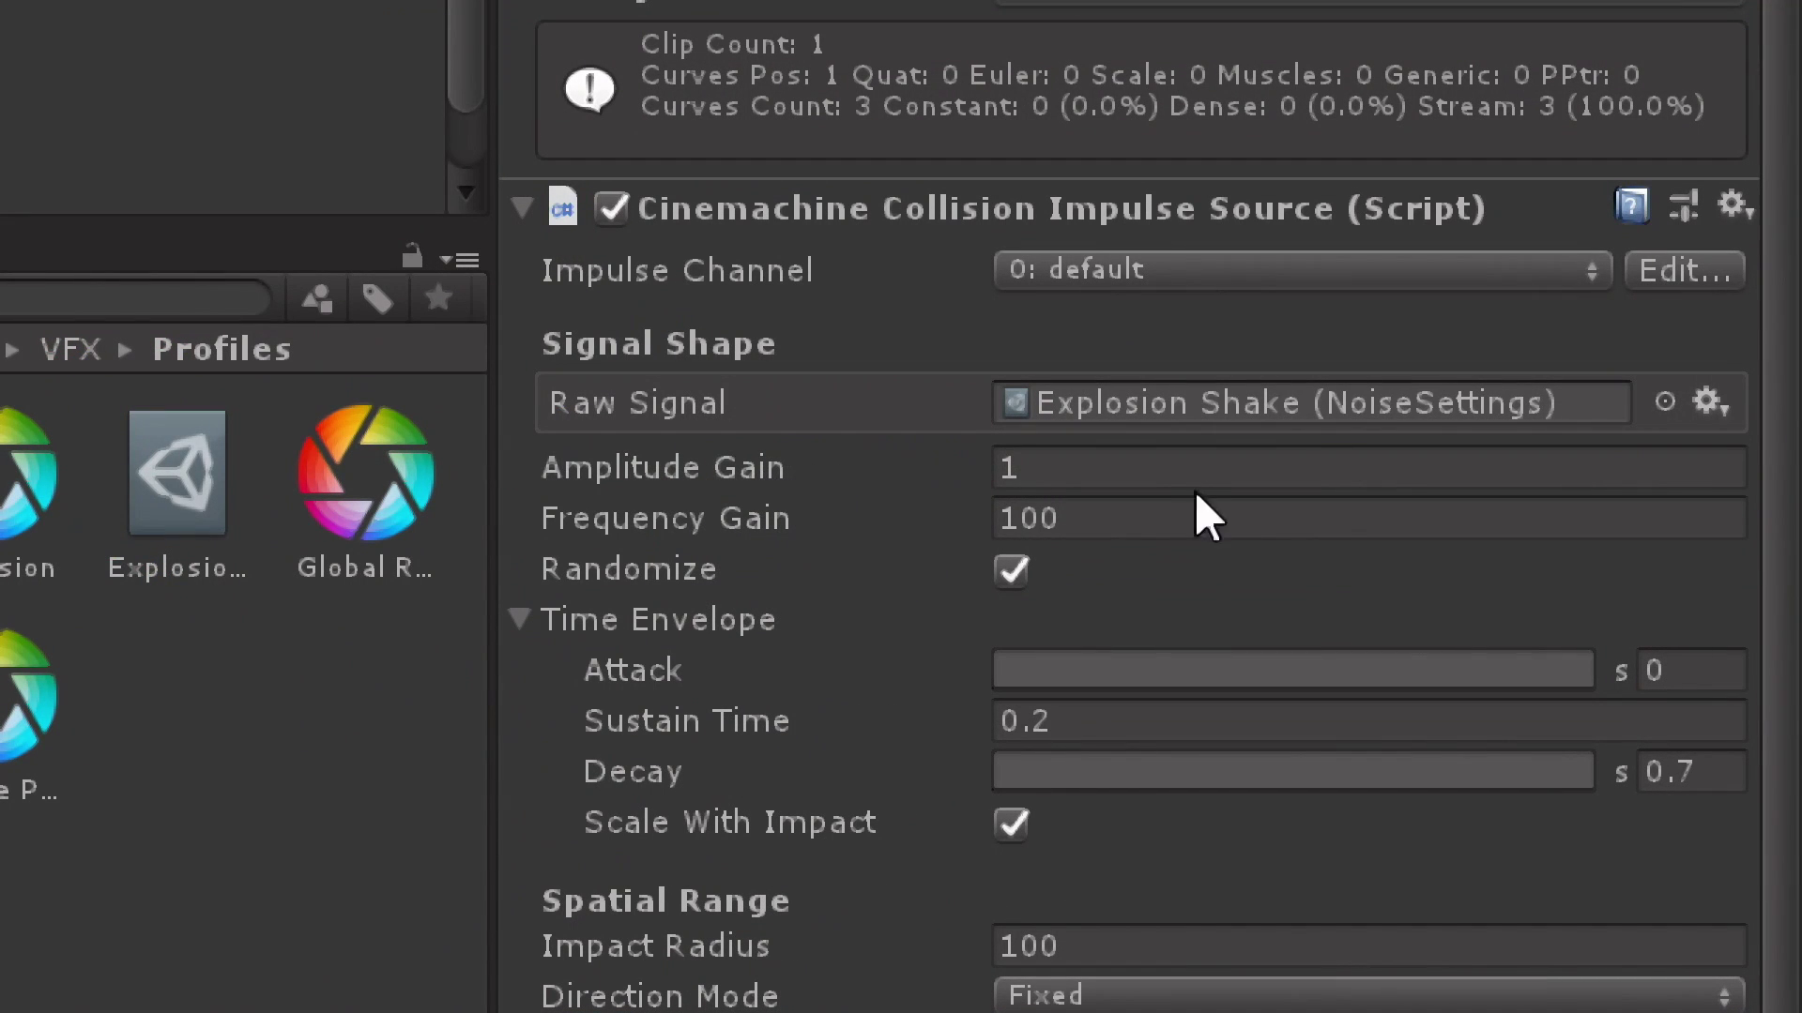
click(1159, 467)
text(9001)
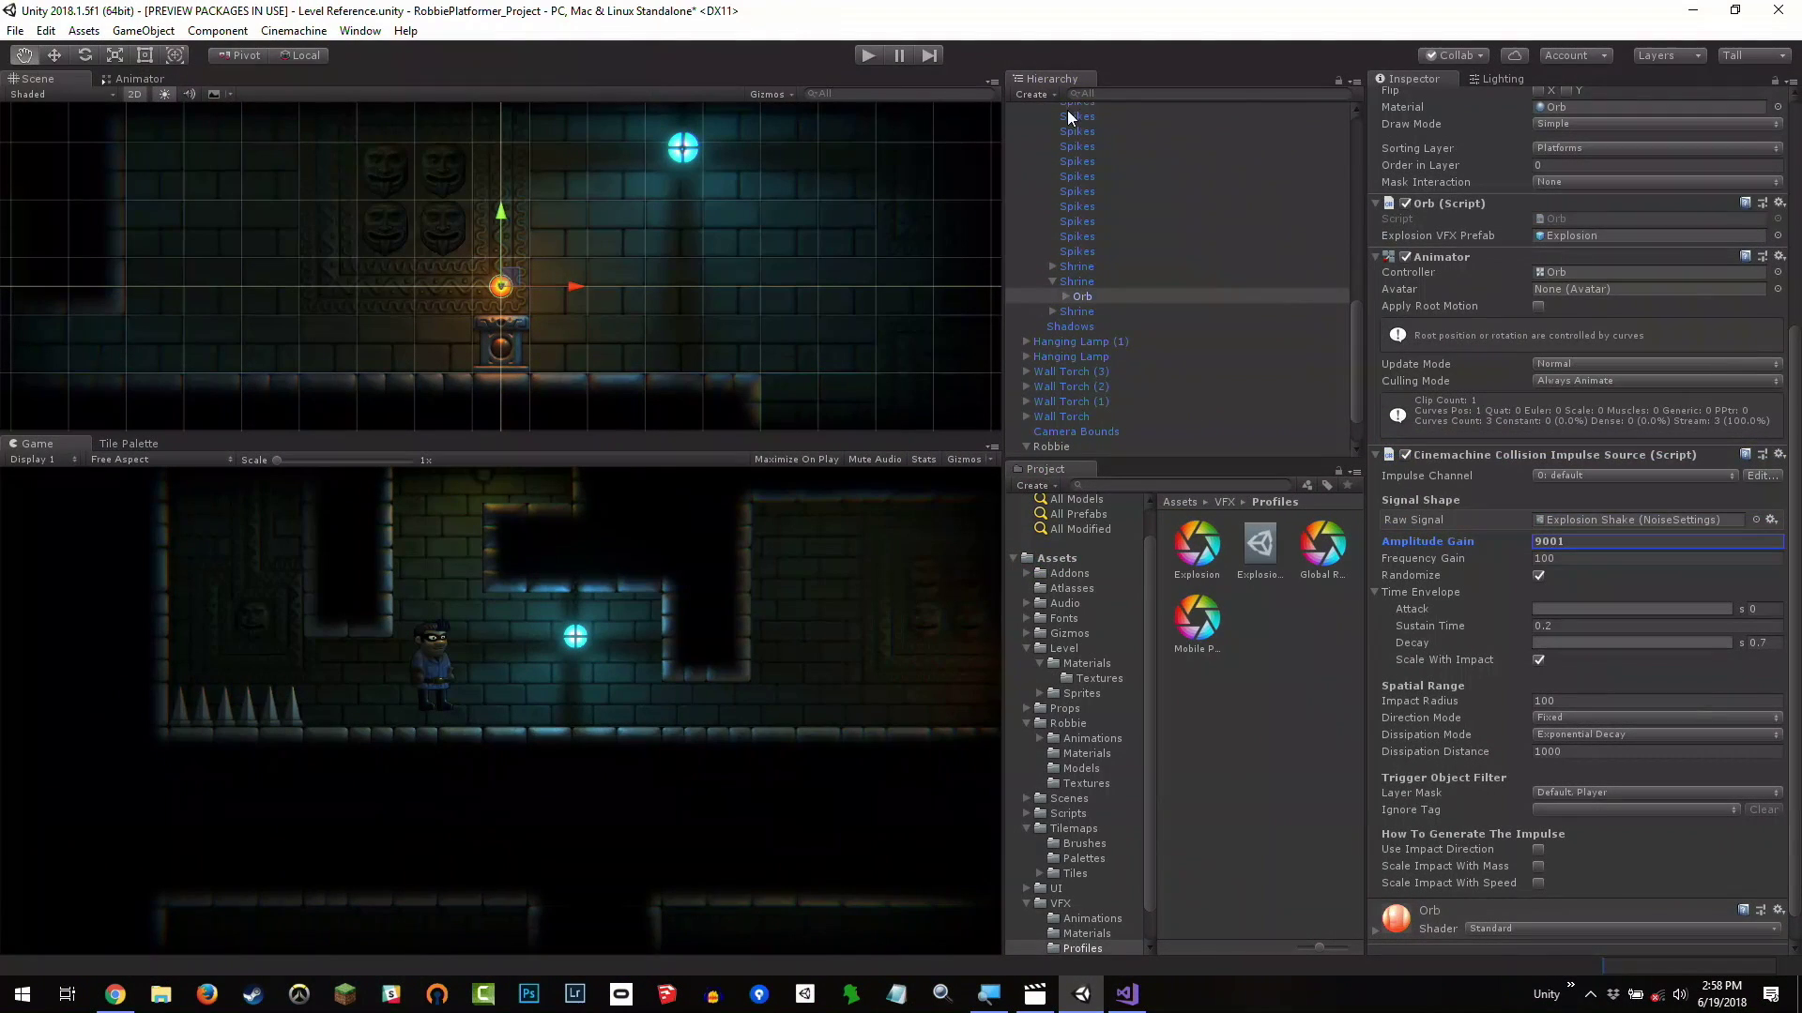
Play-test by walking the character right and jumping onto the shrine to burst the orb.
click(868, 56)
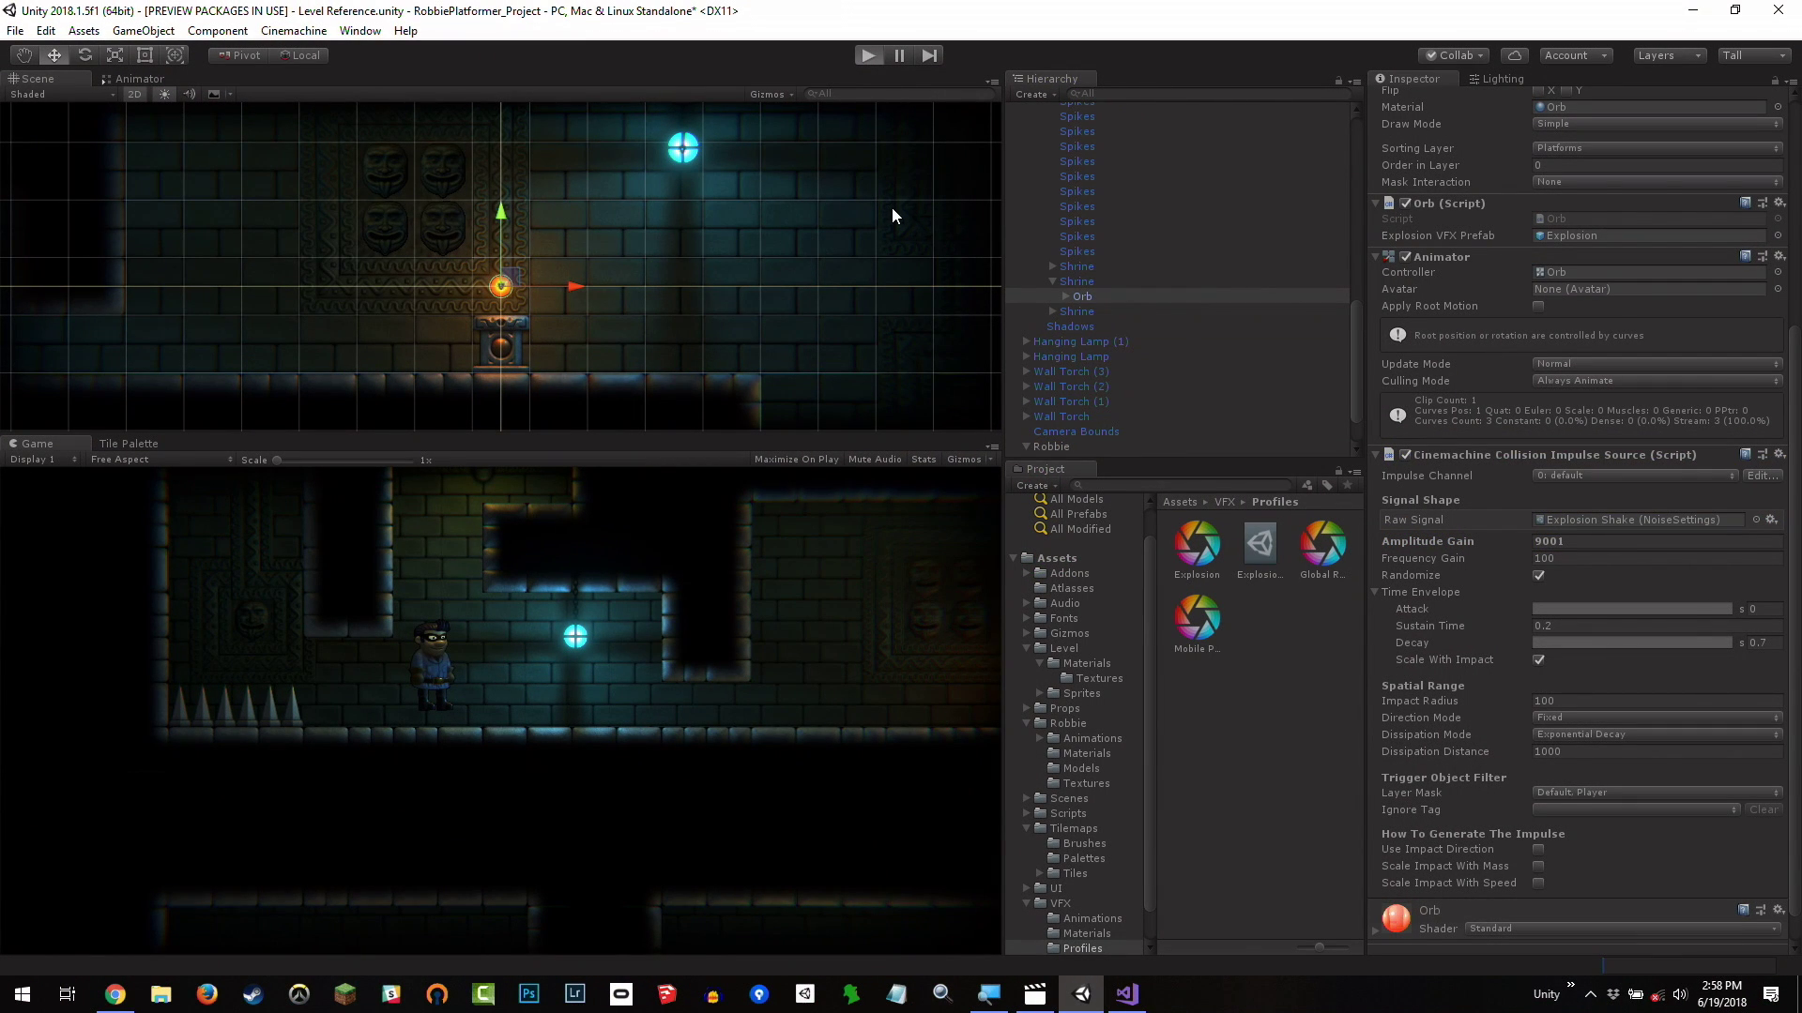
key(Right)
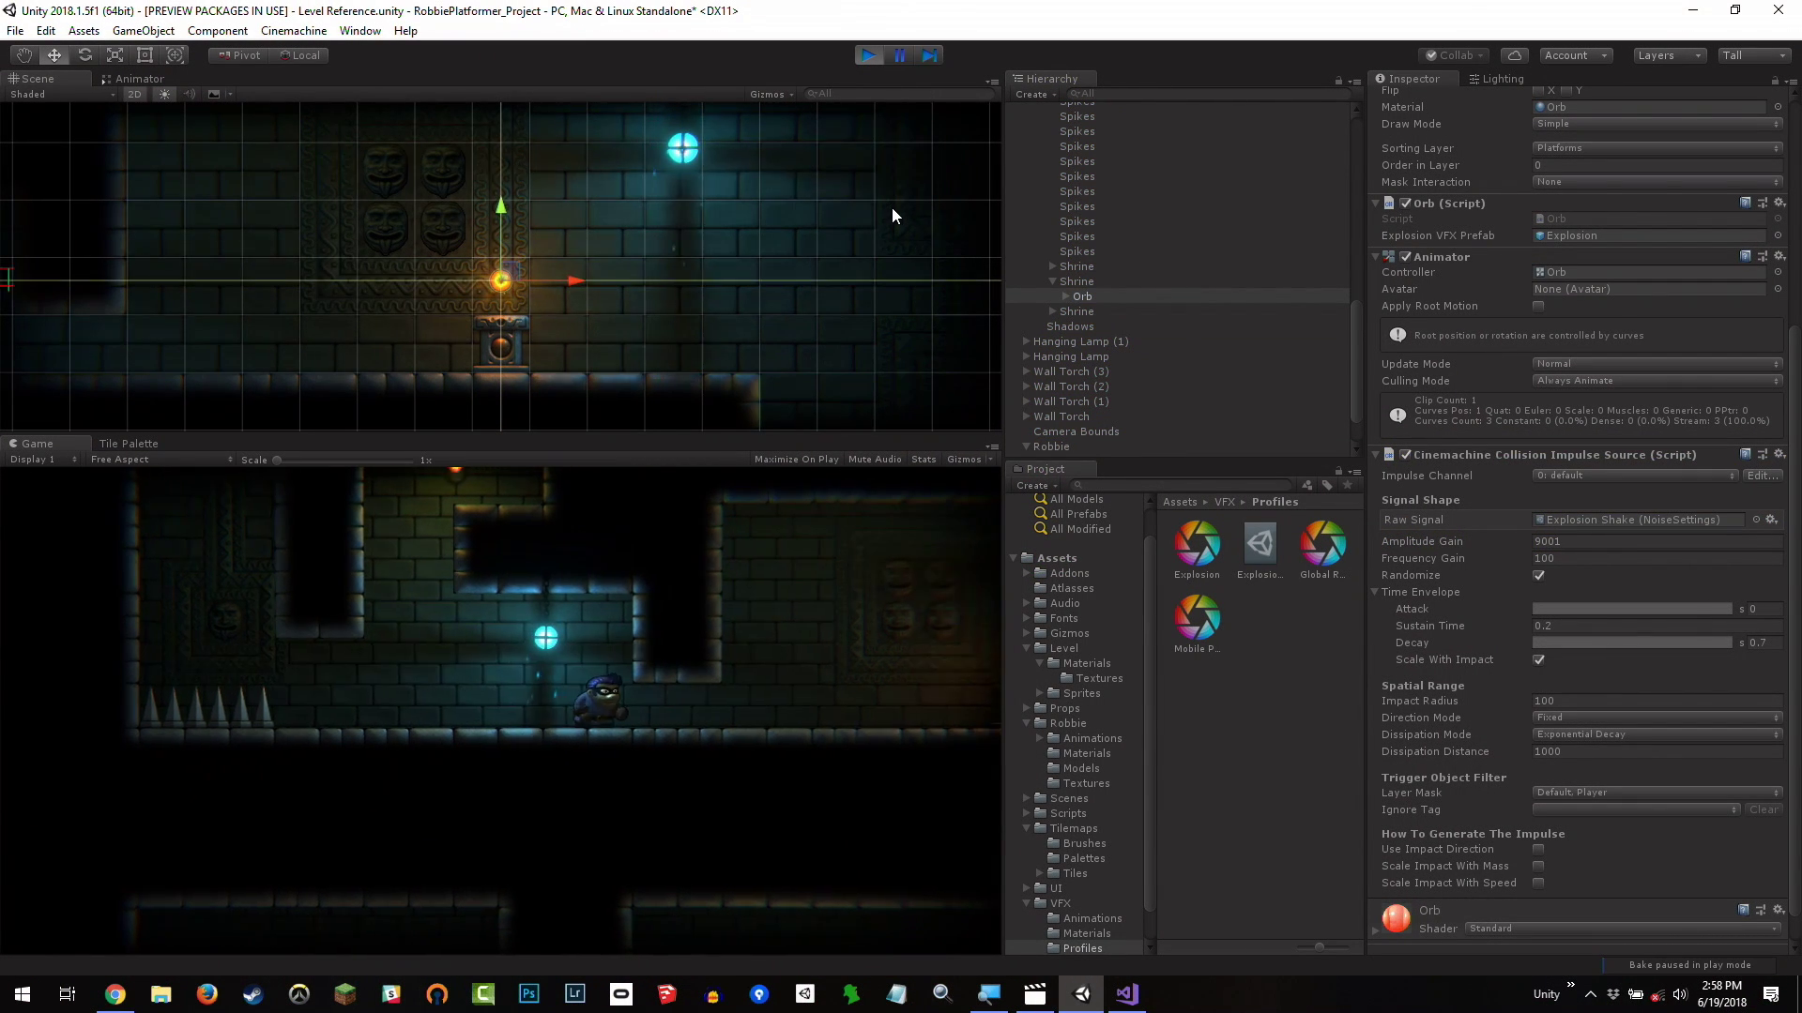
key(Right)
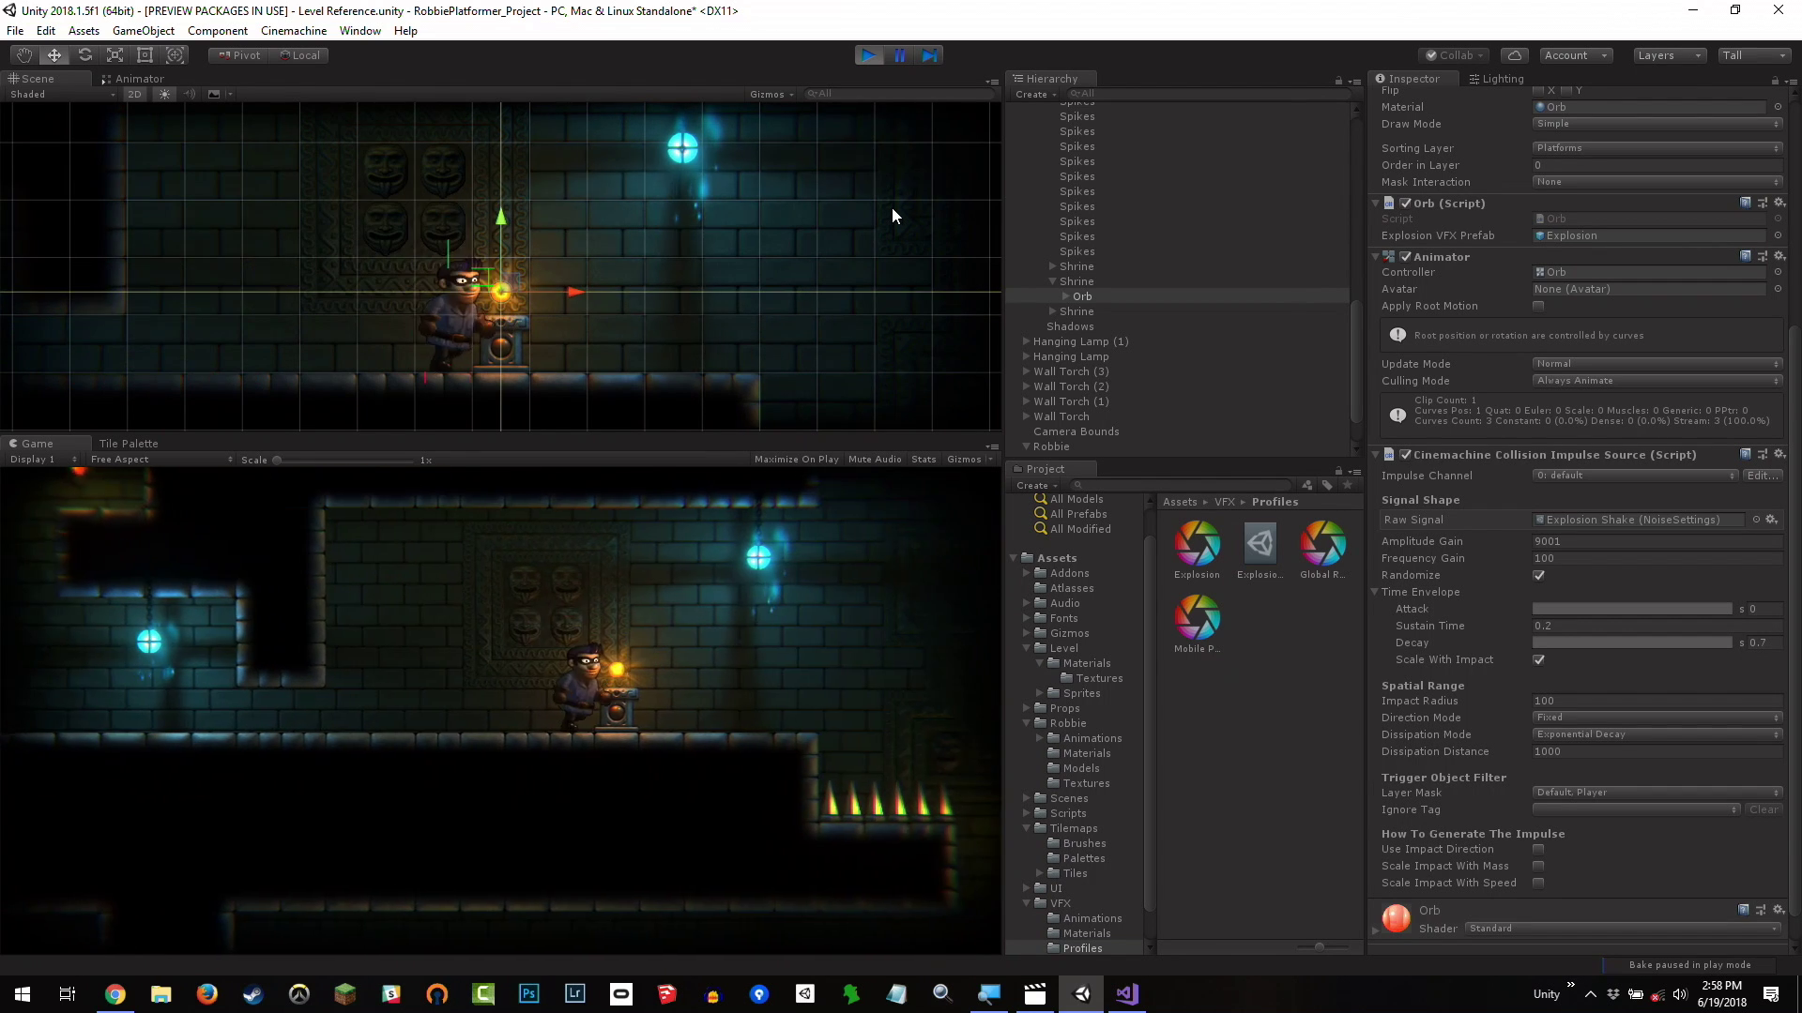
key(space)
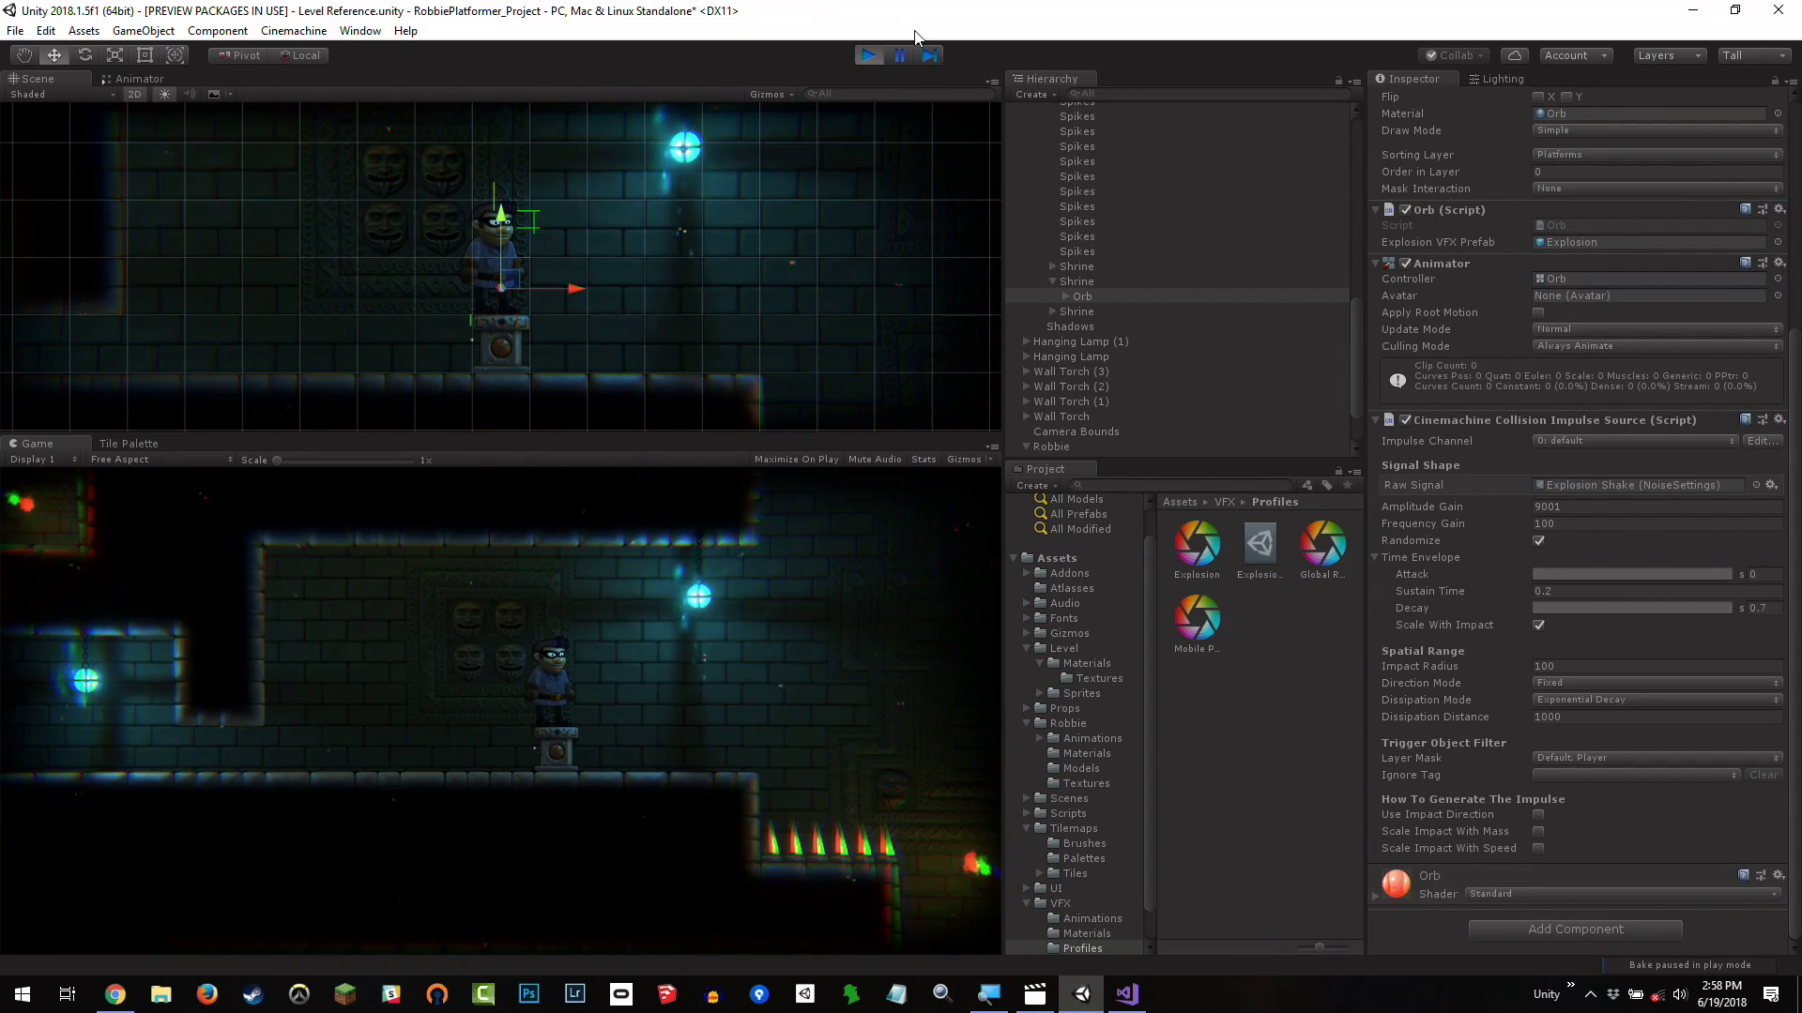
Stop the previous play test and lower the Orb's Amplitude Gain to 2.
click(873, 55)
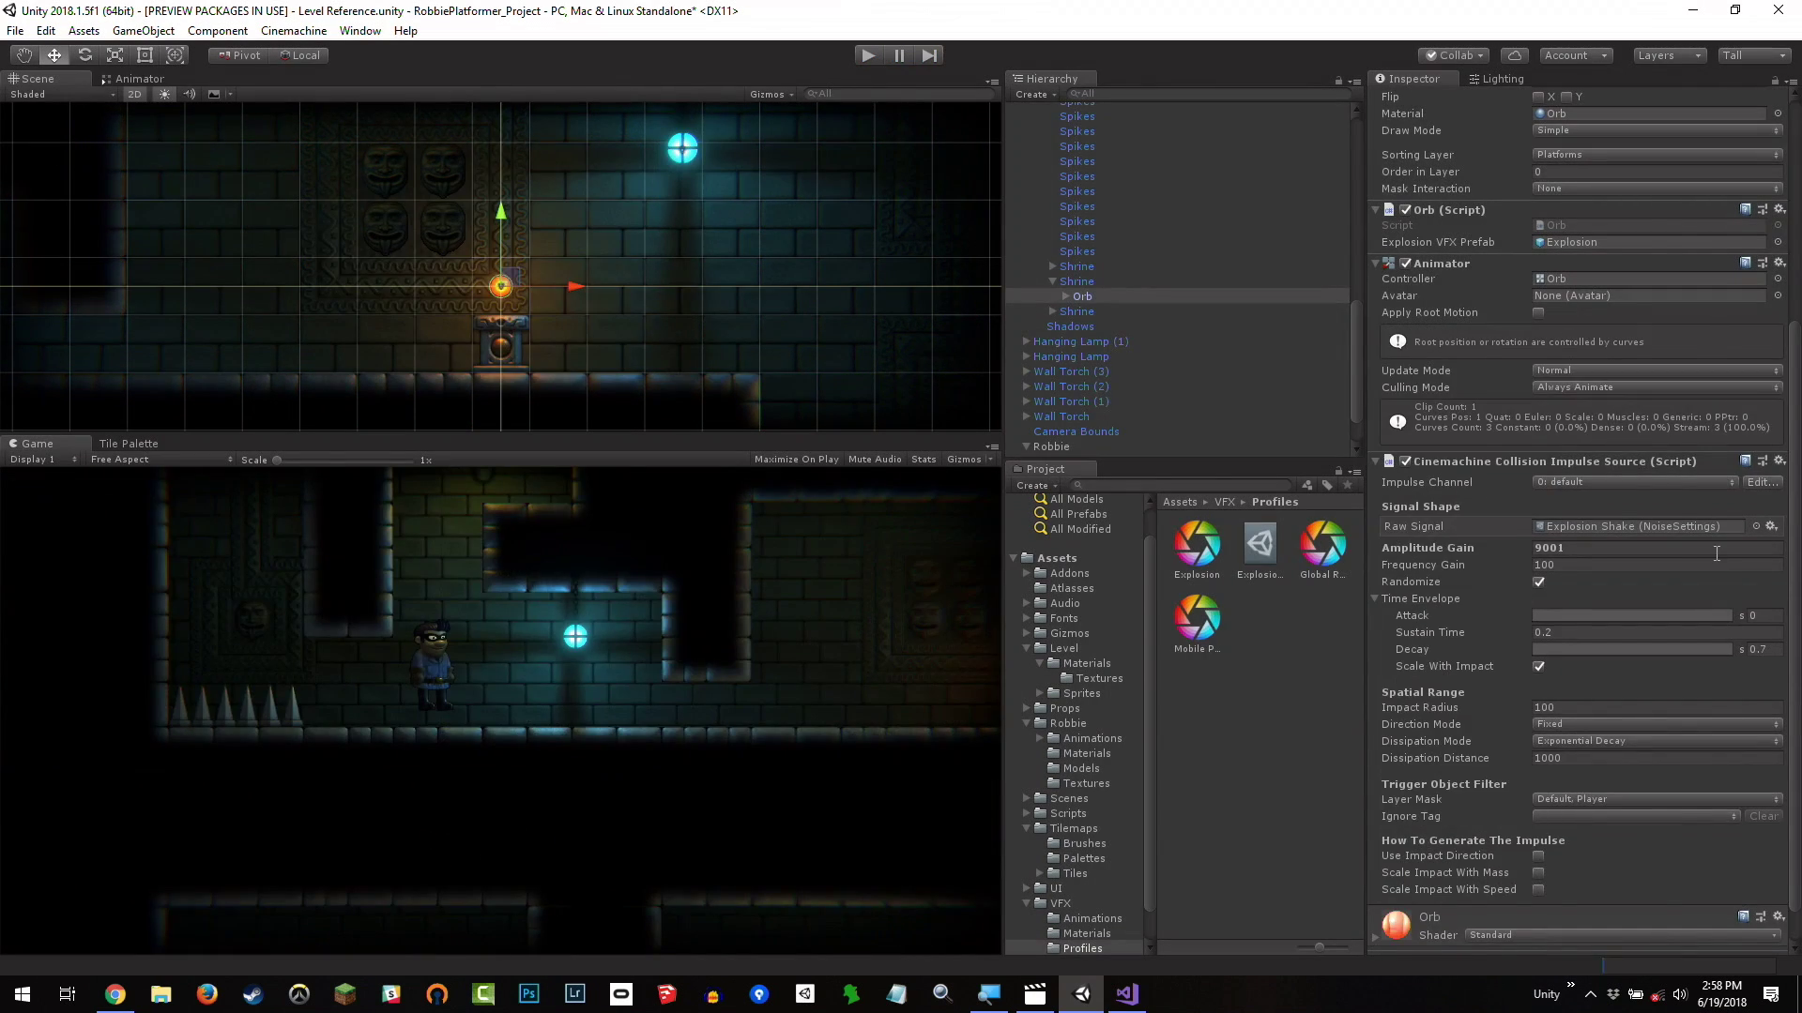
scroll(1709, 552, up, 2)
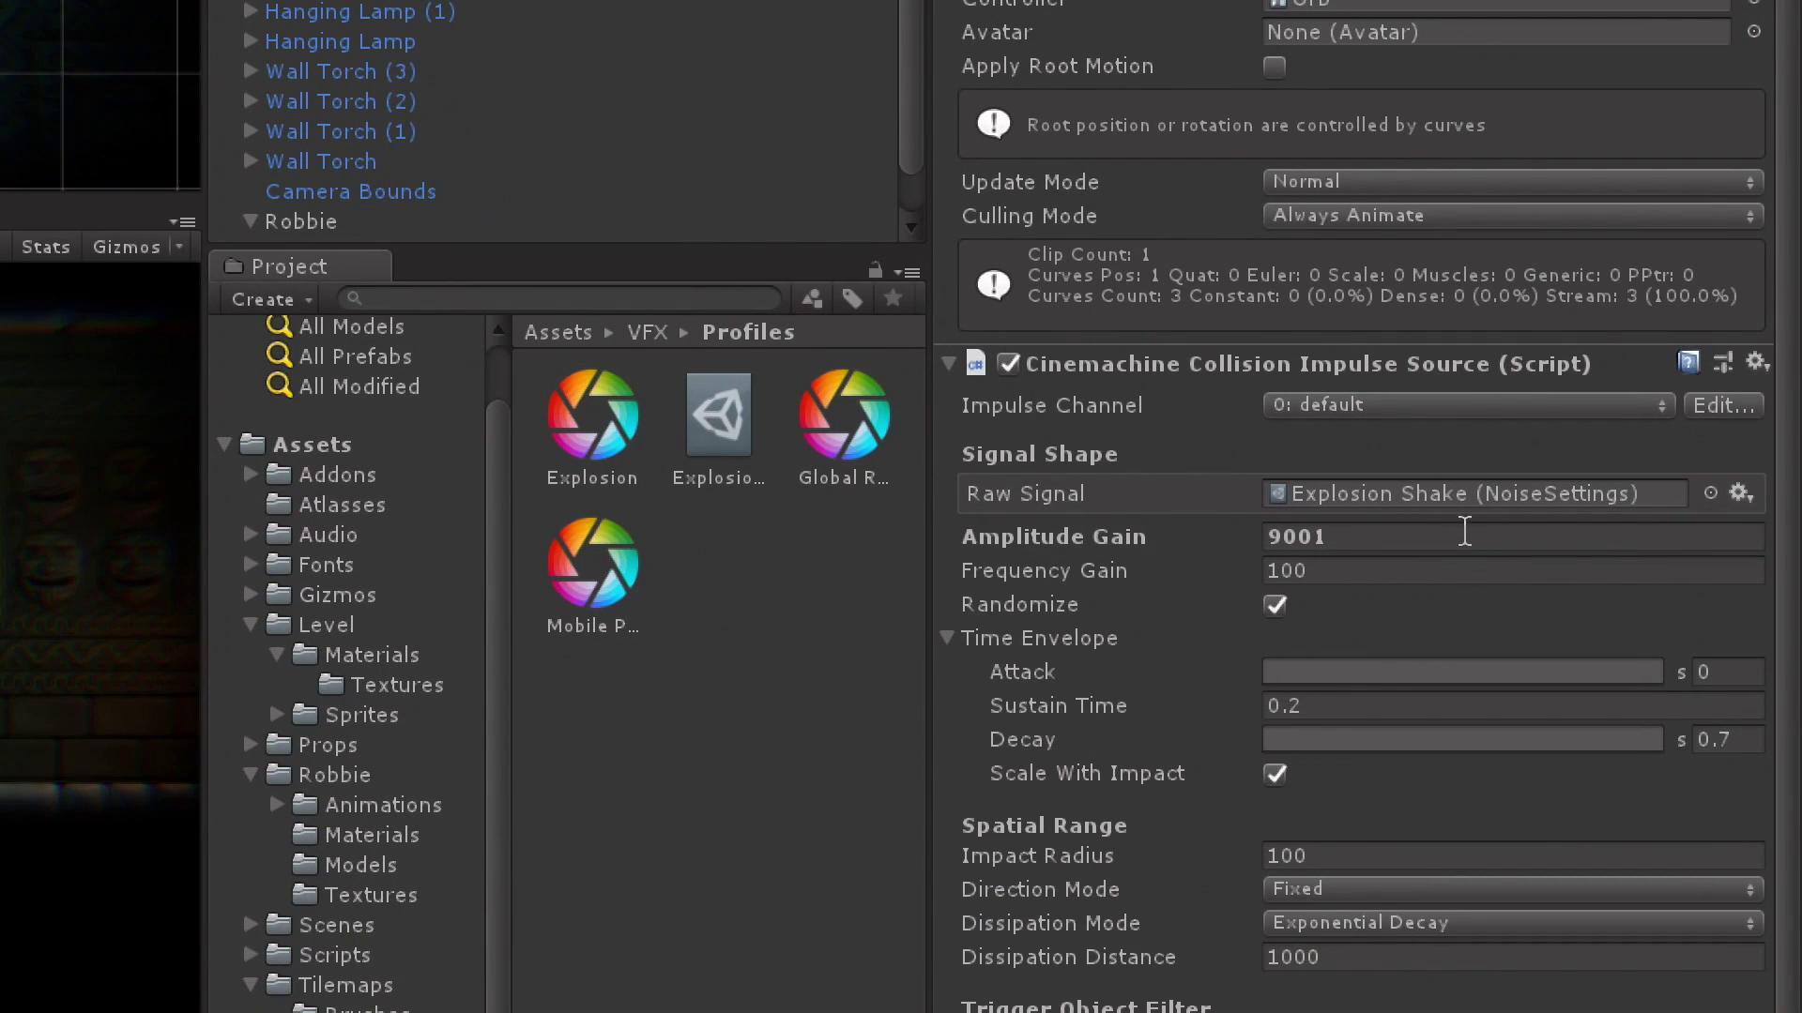
click(1633, 605)
text(2)
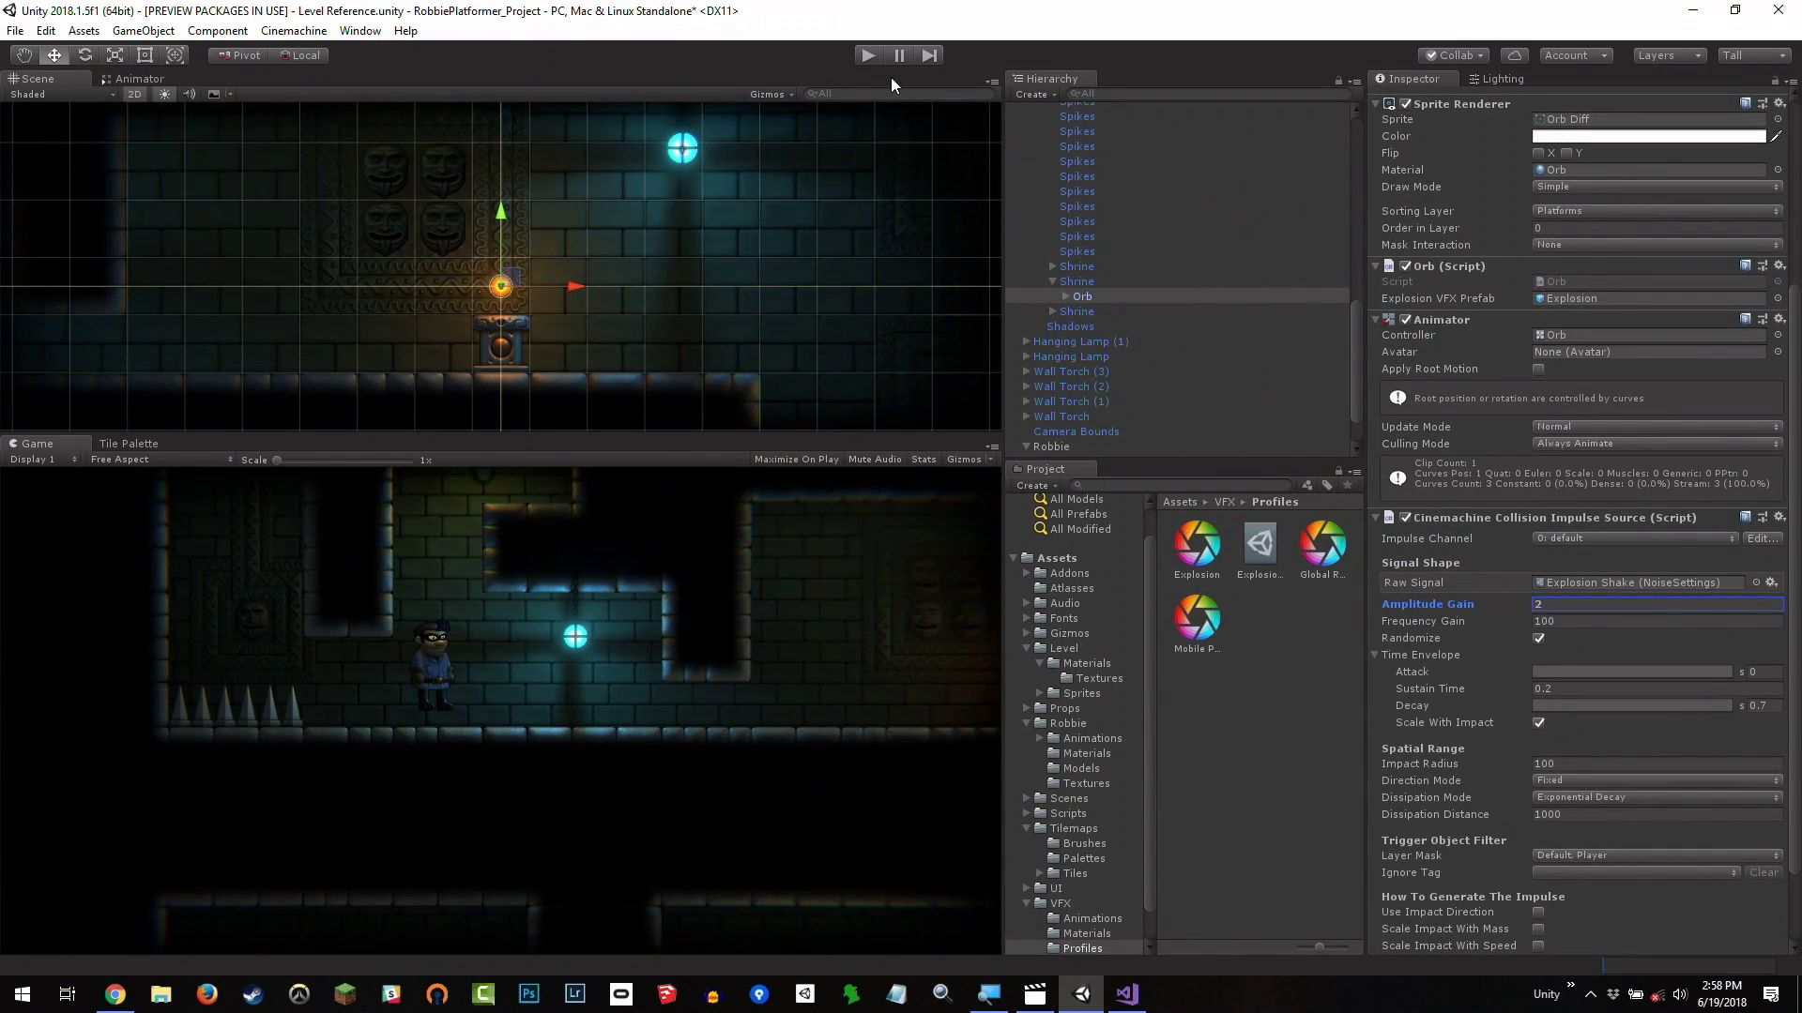
Play-test the milder shake by running right and jumping onto the shrine.
click(867, 55)
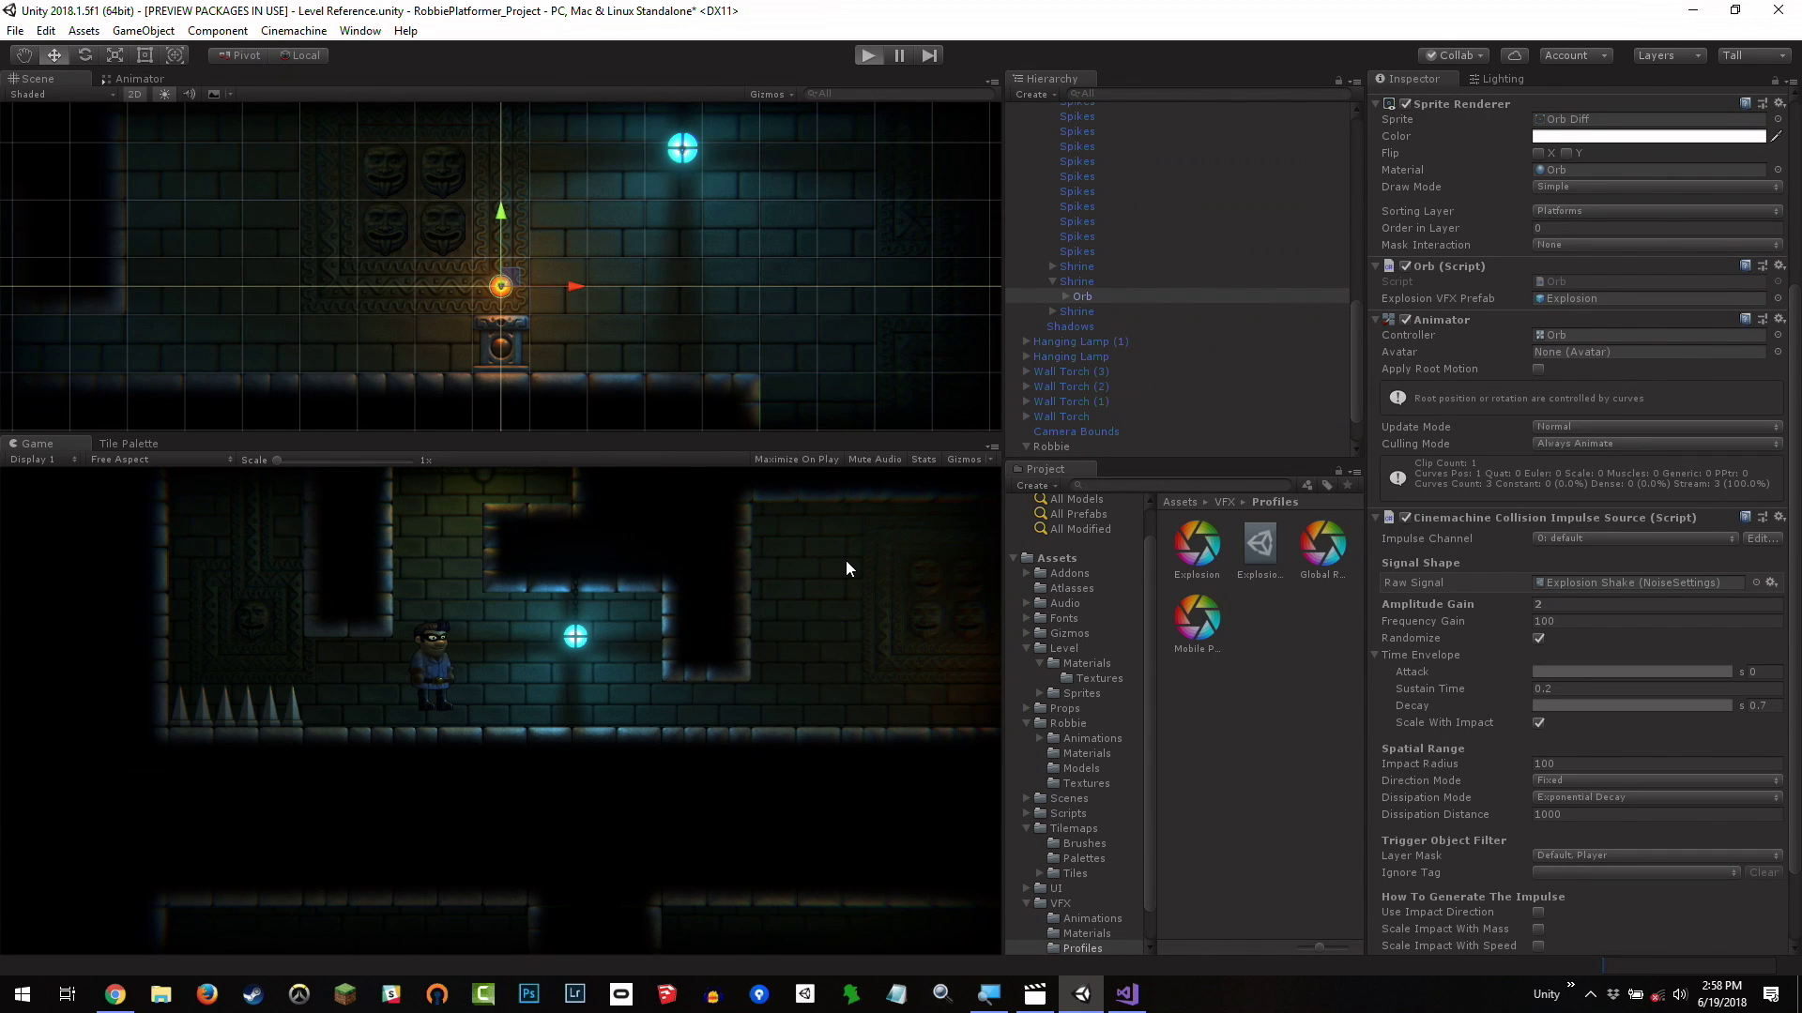
key(Right)
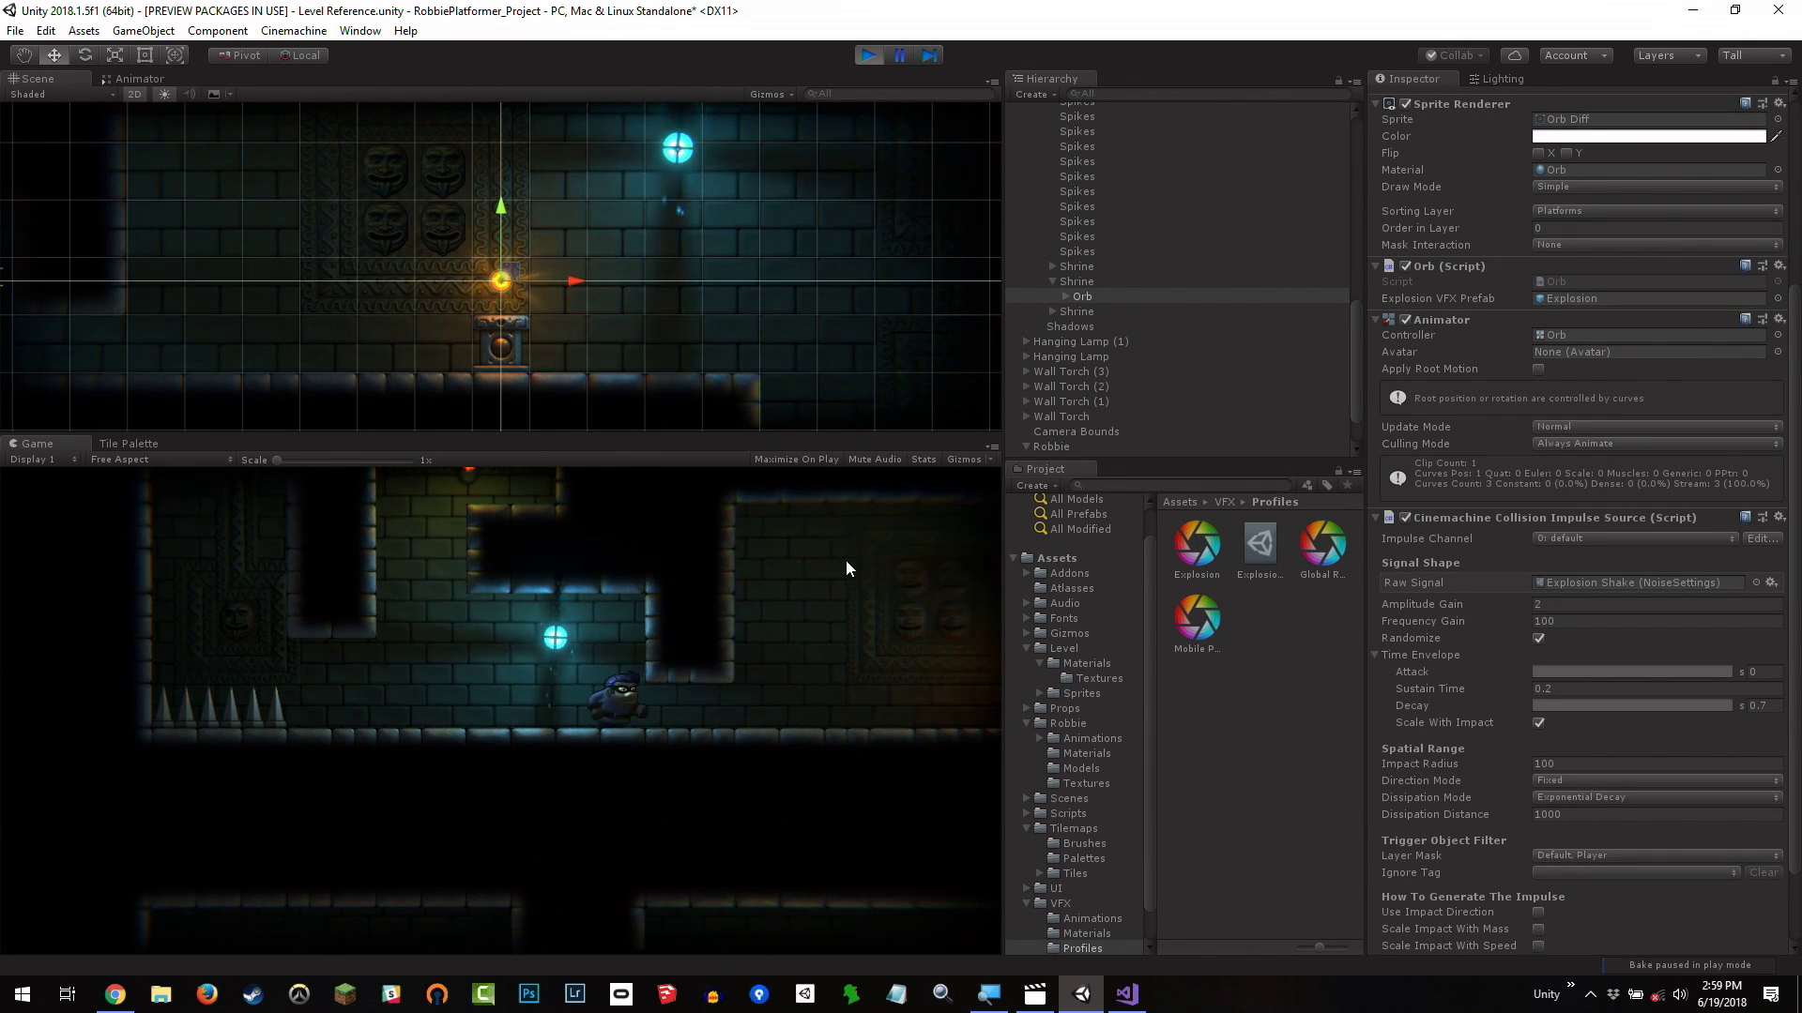
key(space)
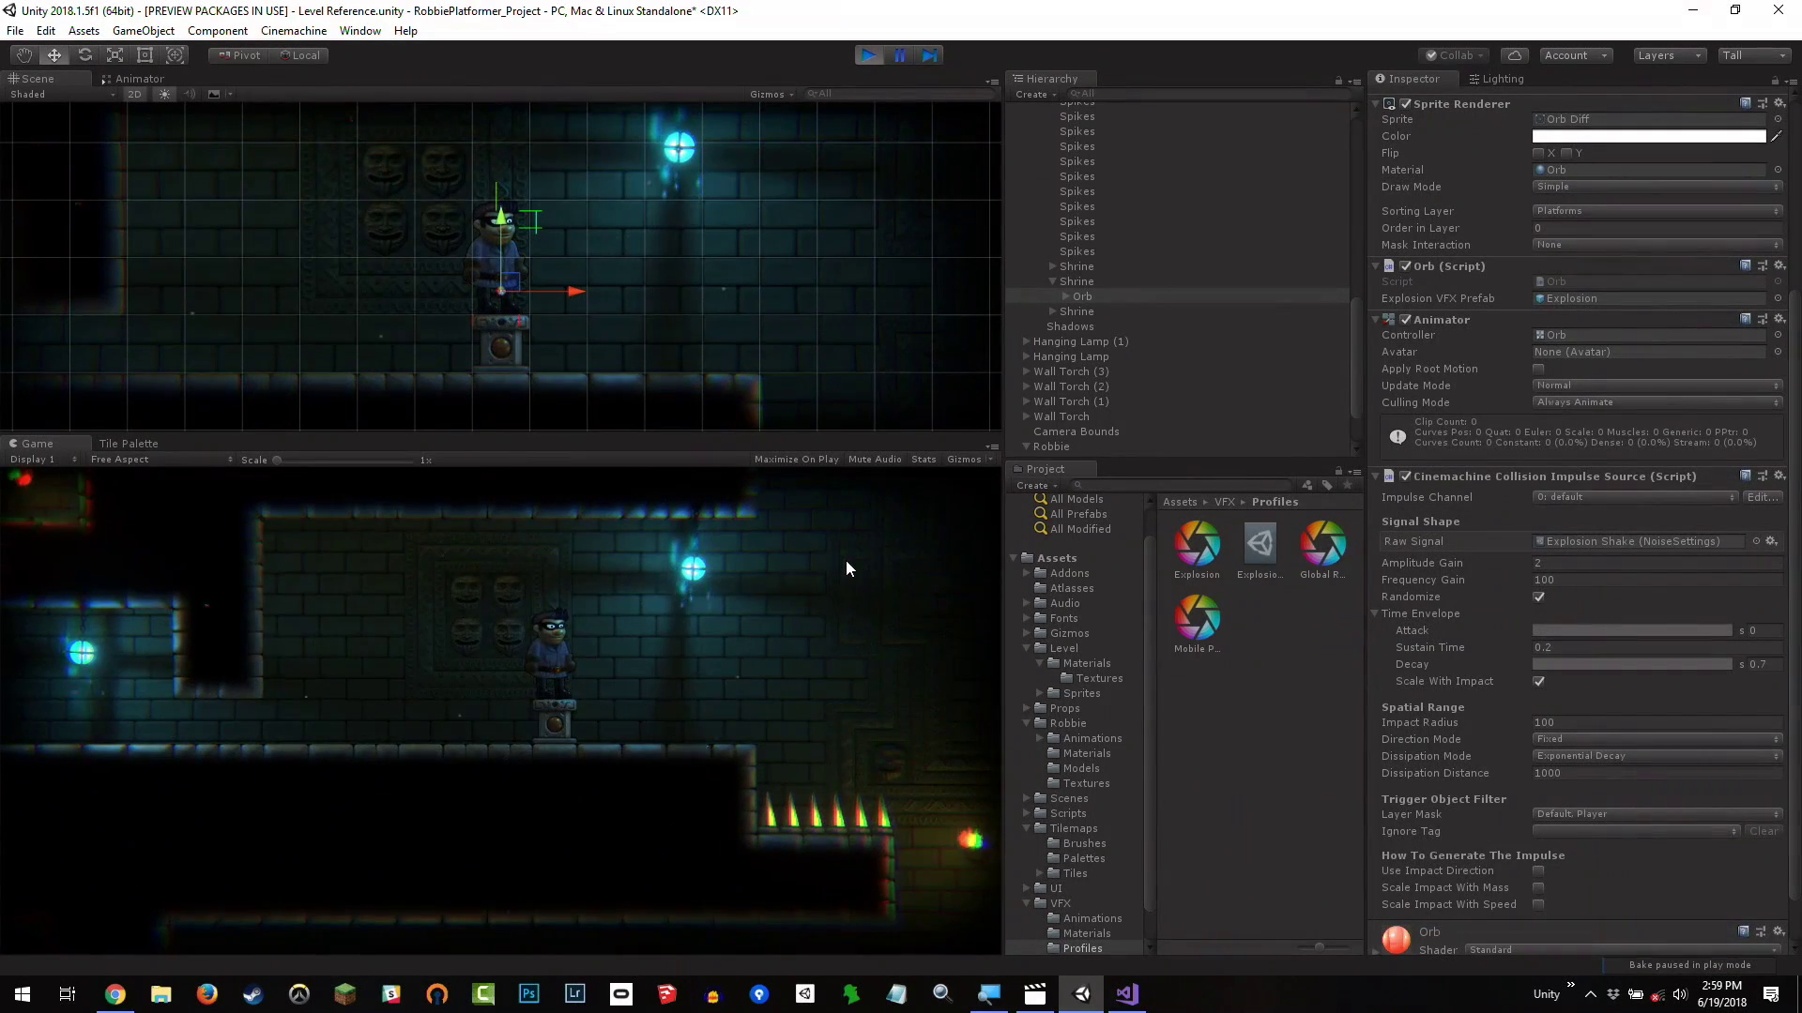
click(869, 57)
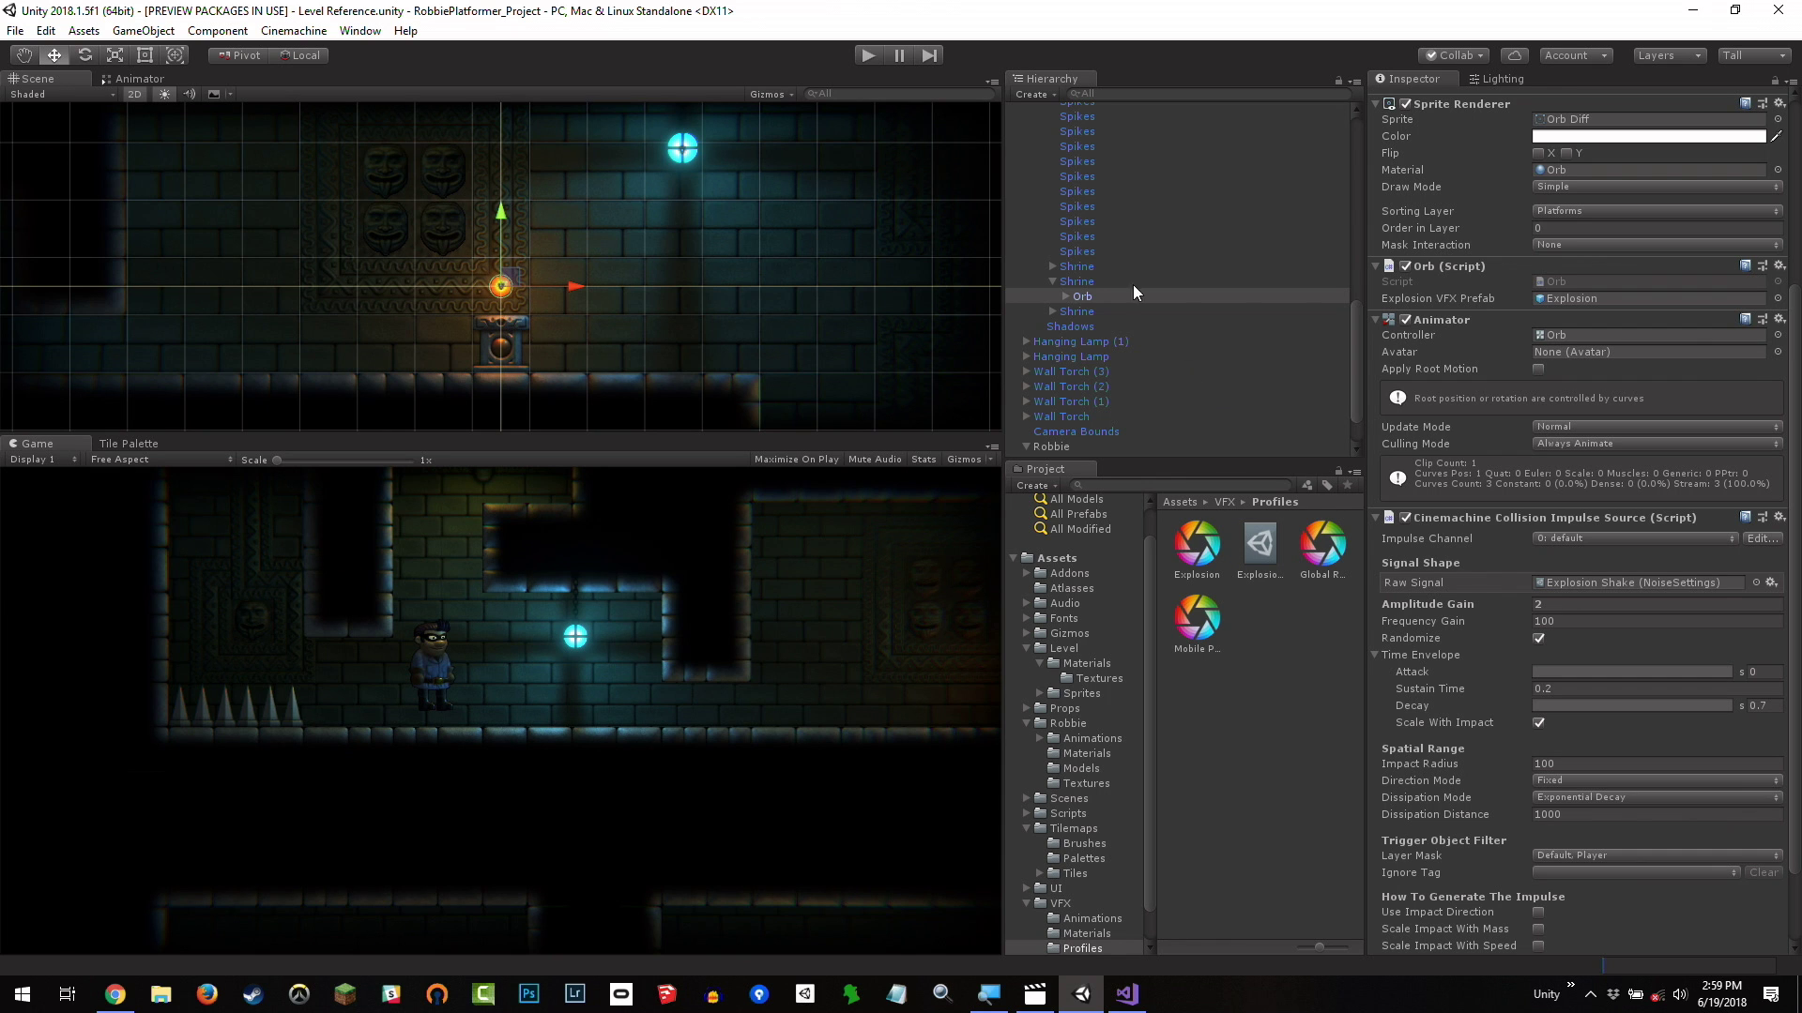
scroll(845, 276, up, 3)
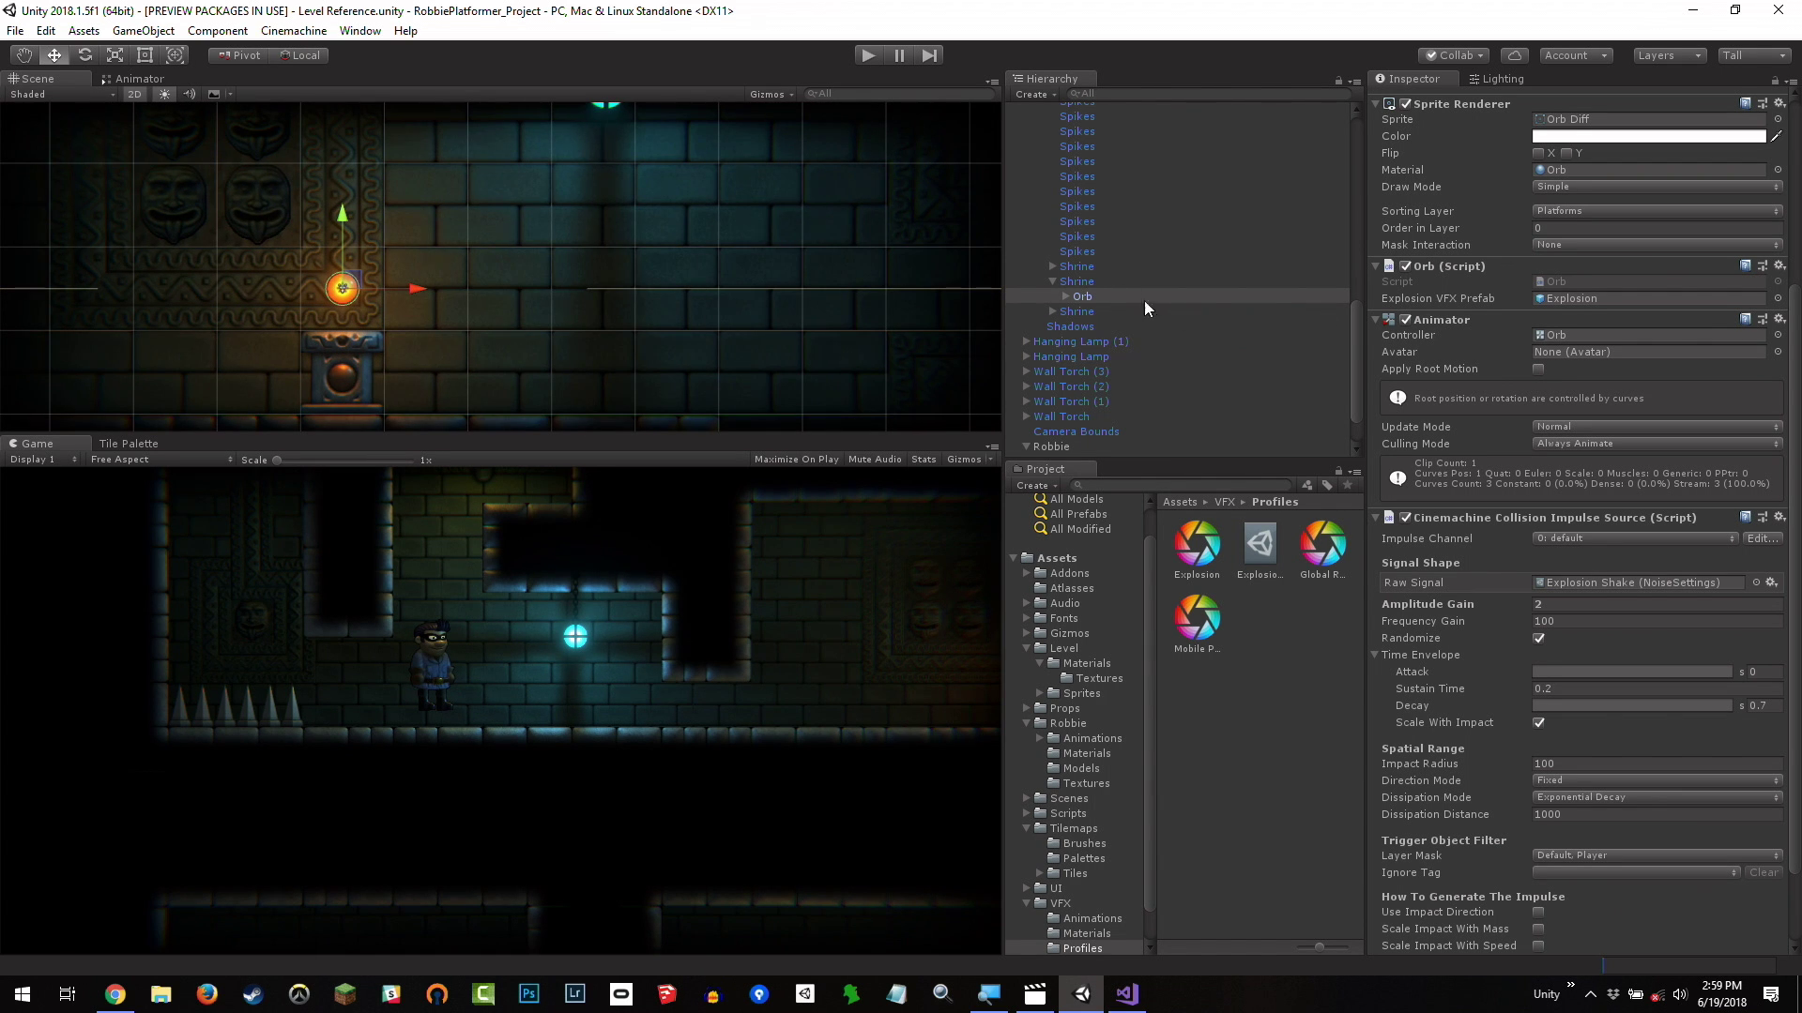
scroll(1599, 443, down, 3)
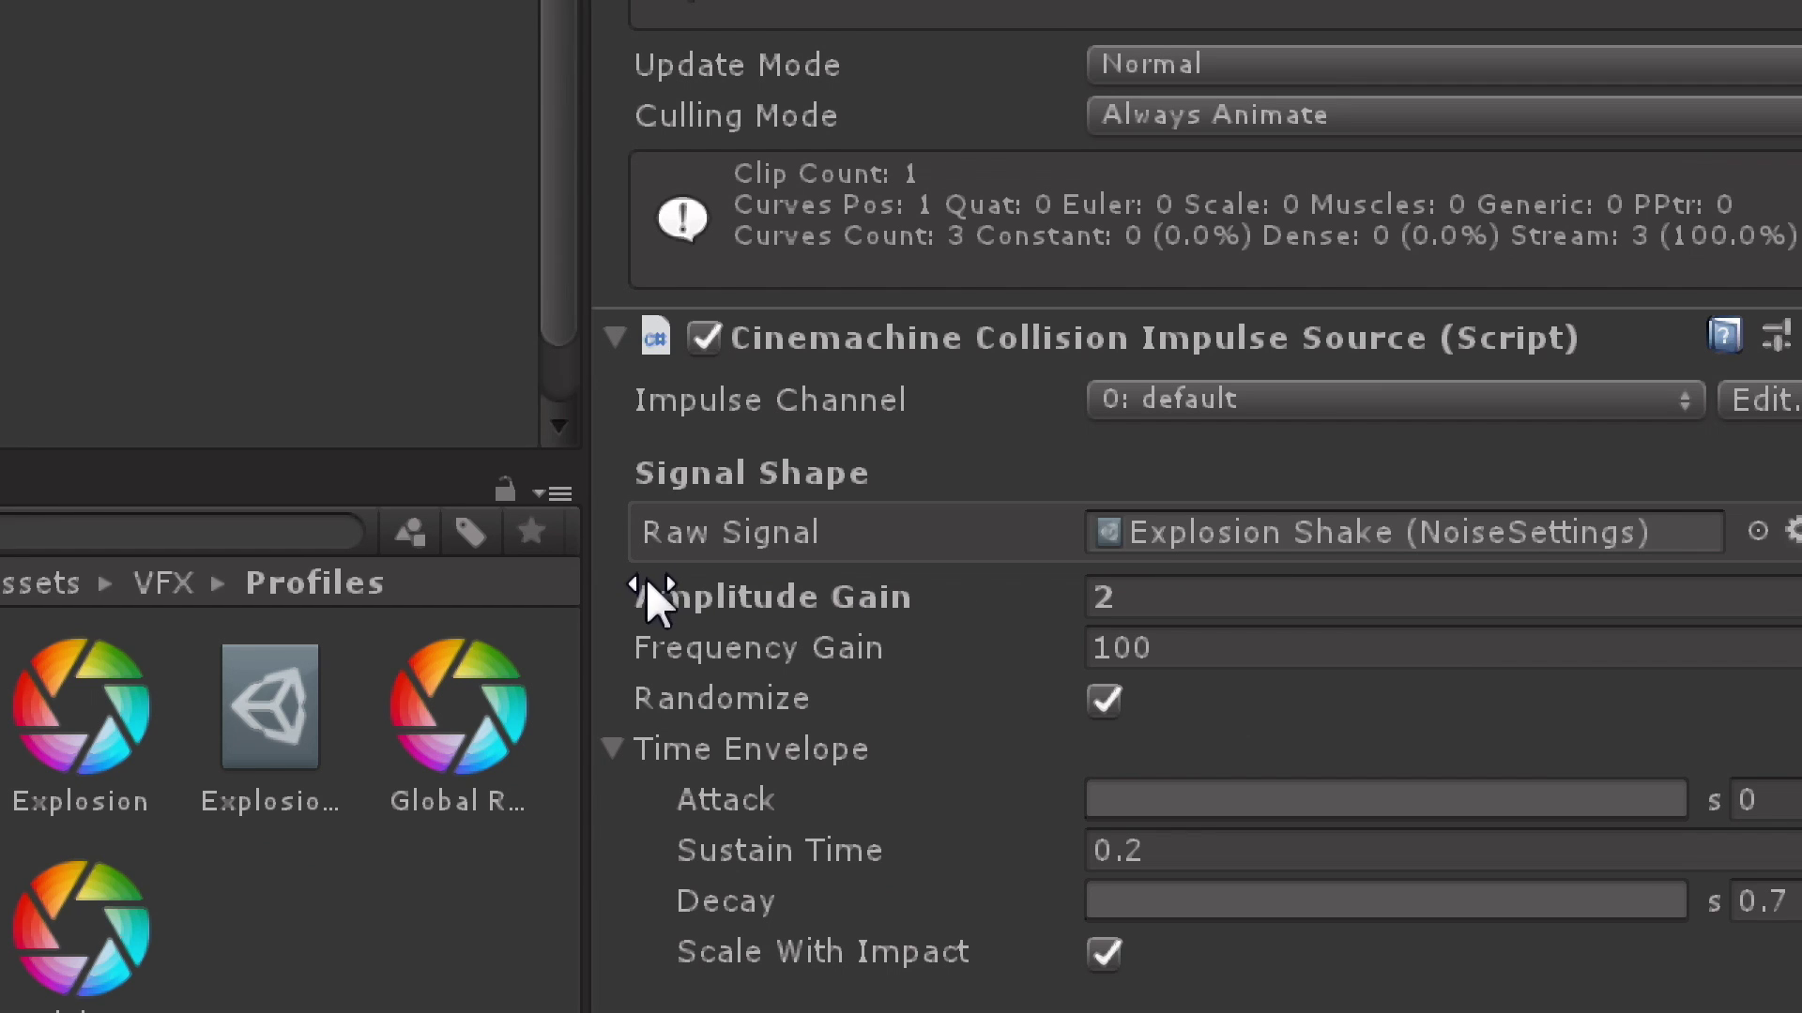
mouse_move(956, 547)
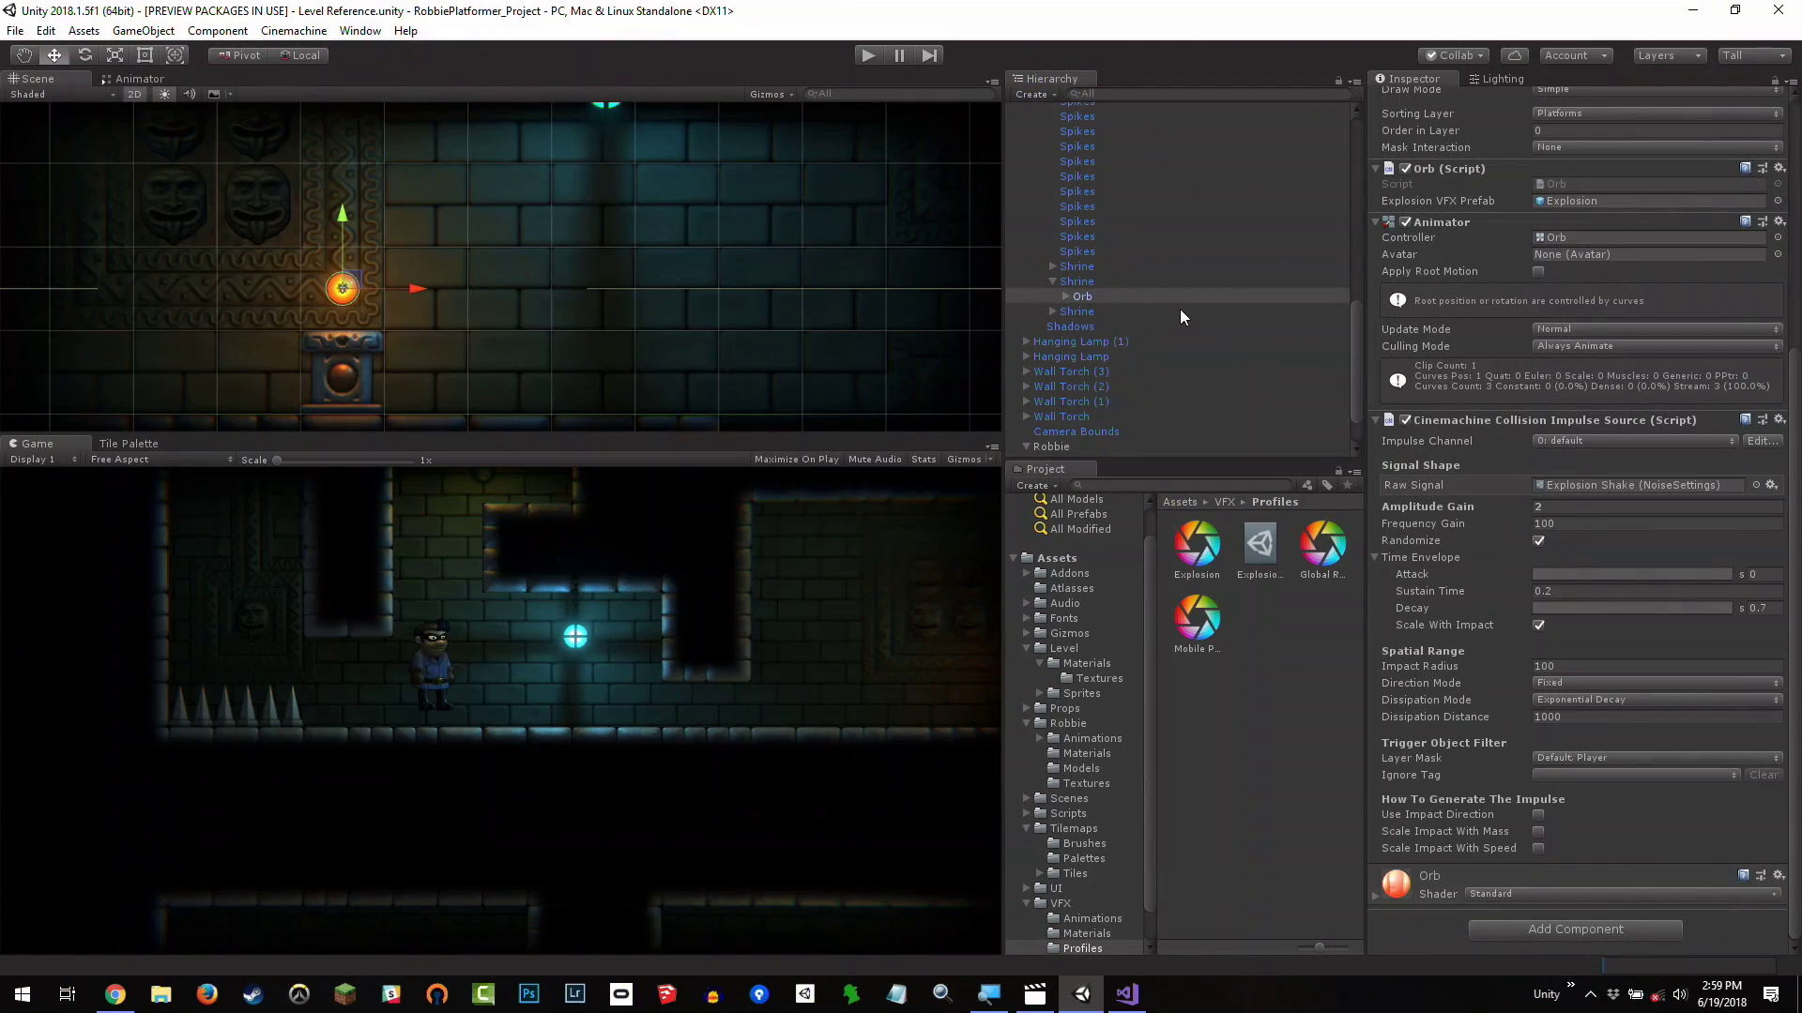
Select the Orb's parent Shrine prefab in the Hierarchy to view its Inspector.
click(1132, 277)
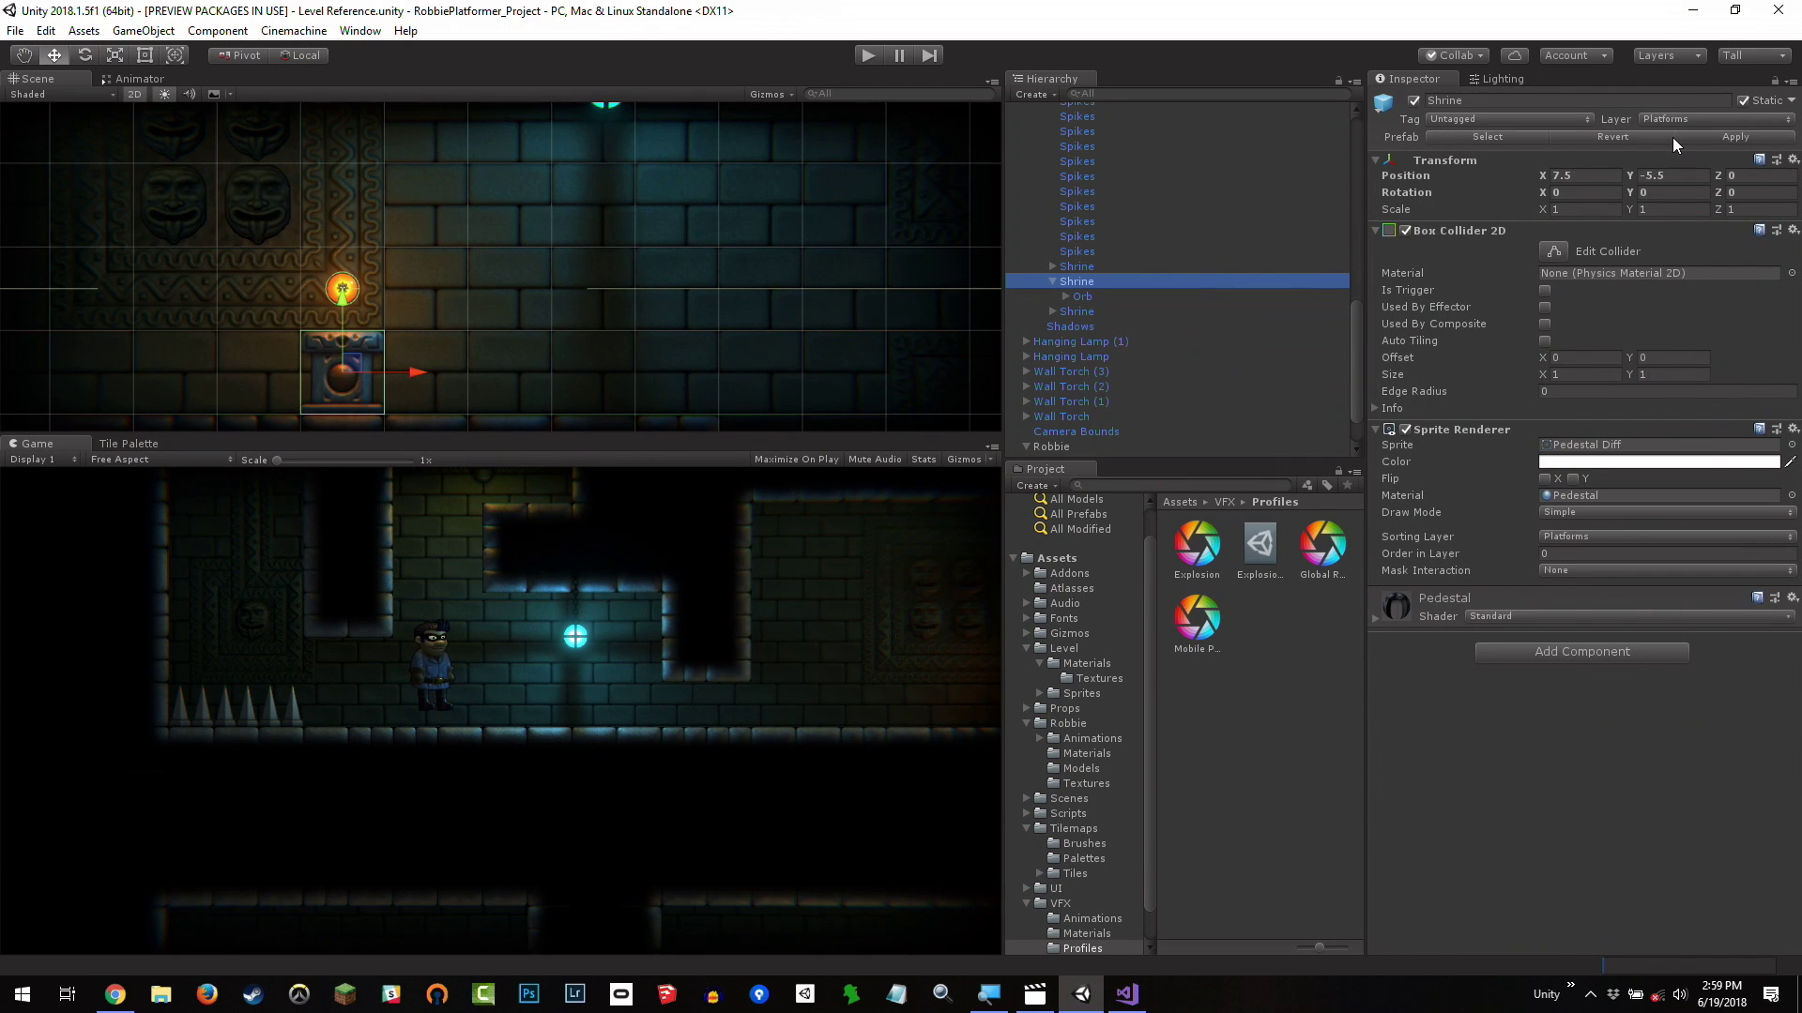